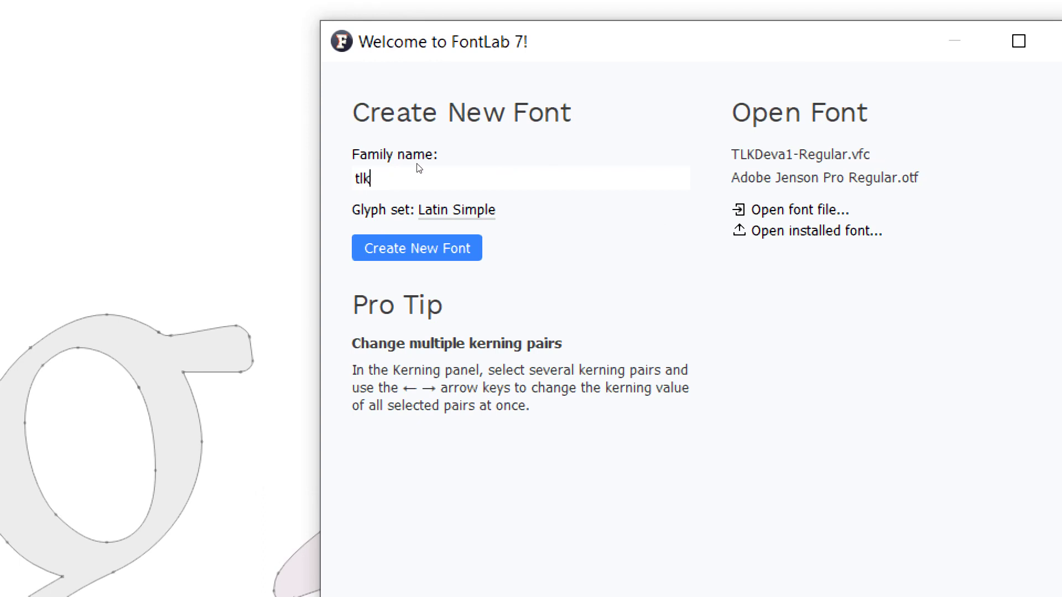
# - Create a new font with the family name tlk and the Latin Simple glyph set
pyautogui.click(388, 223)
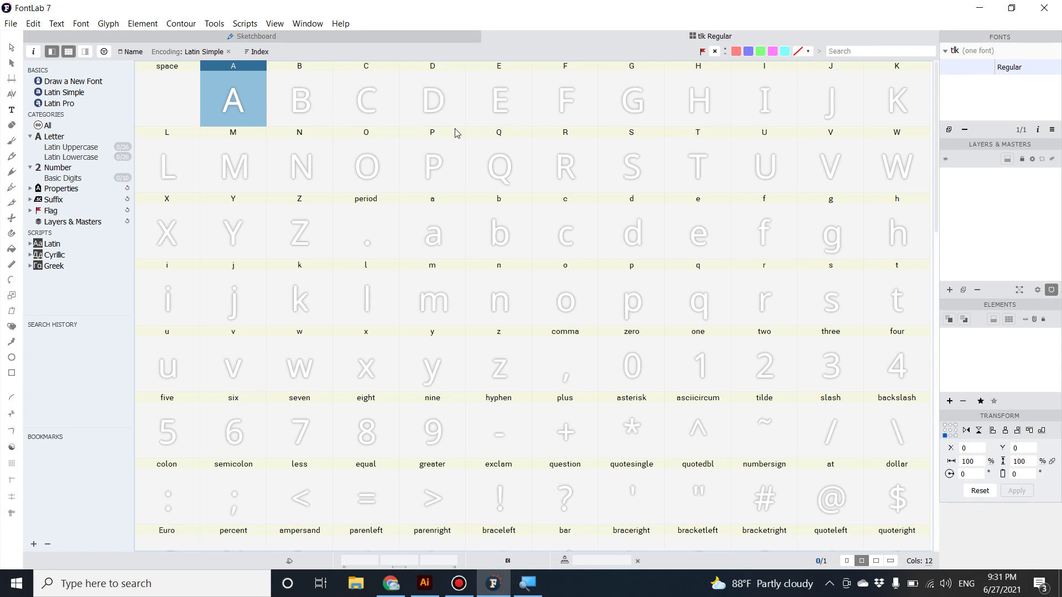
pyautogui.scroll(-3, 496, 210)
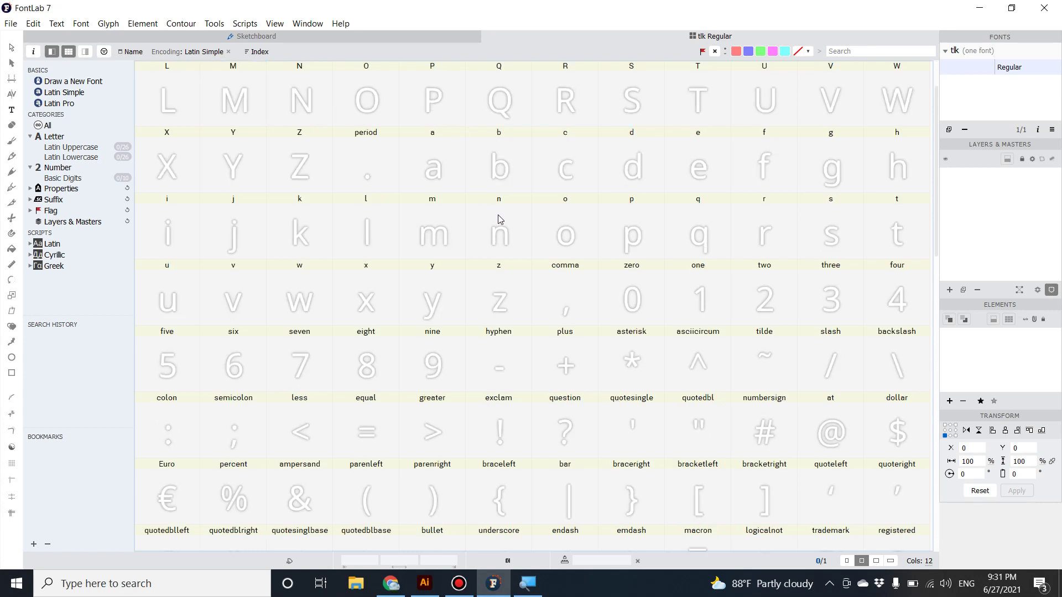
pyautogui.scroll(-10, 509, 319)
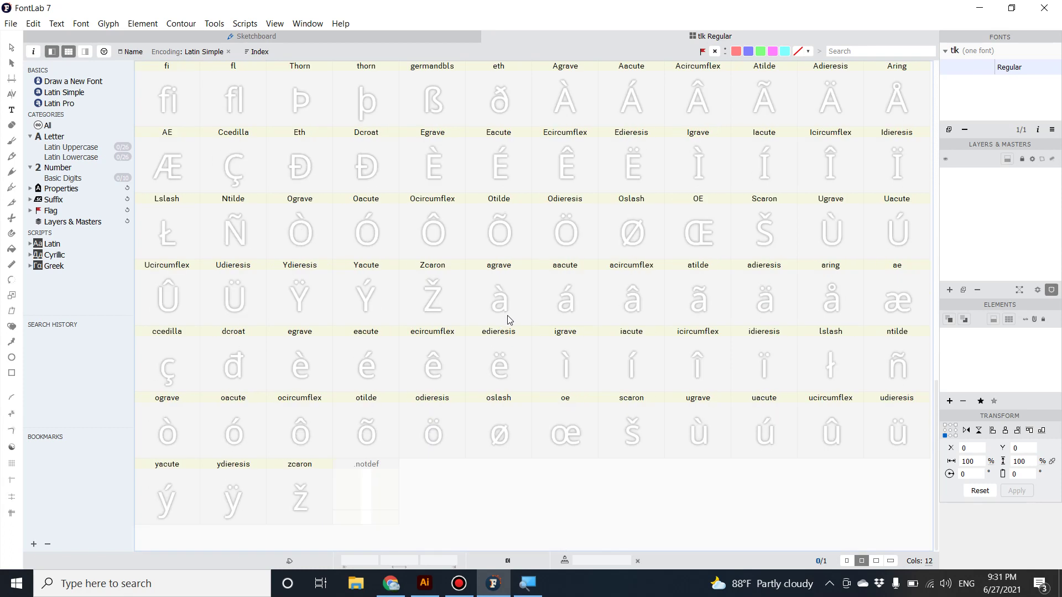
pyautogui.scroll(13, 509, 320)
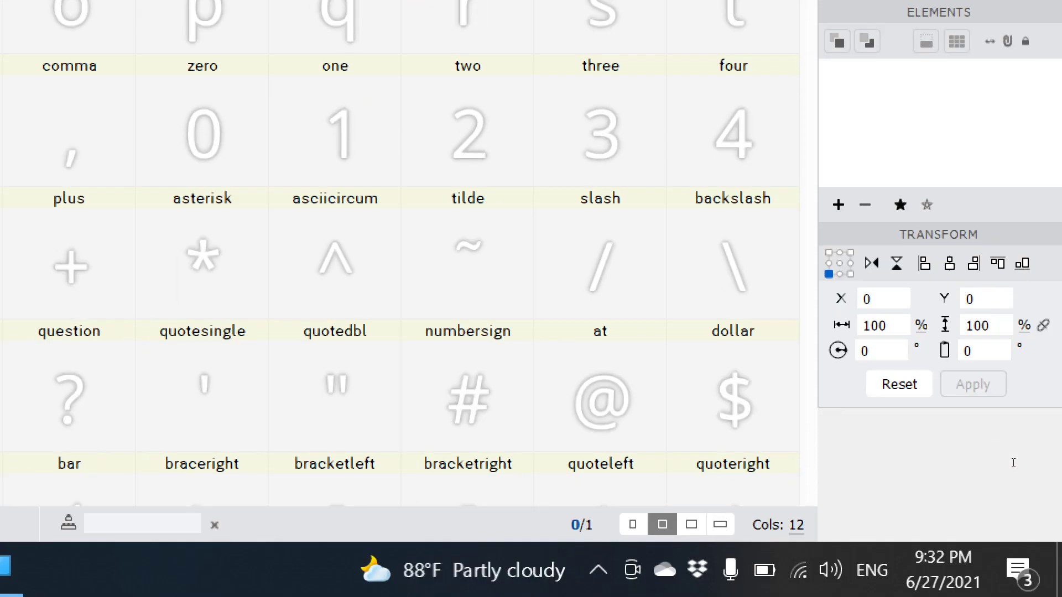
pyautogui.scroll(-10, 699, 448)
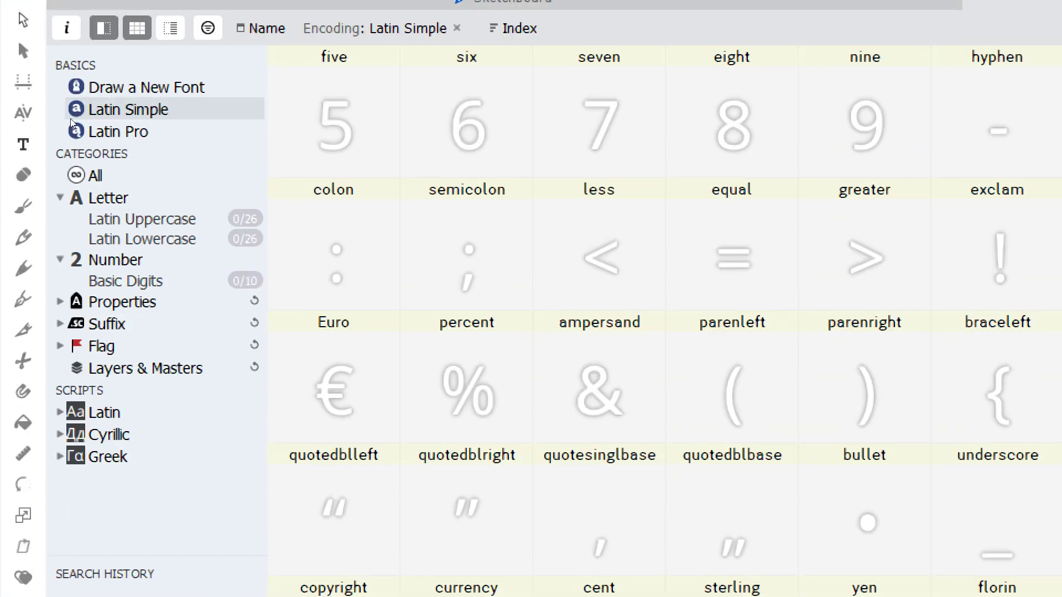
# - Display the Latin Pro glyph set and look through its characters
pyautogui.click(73, 131)
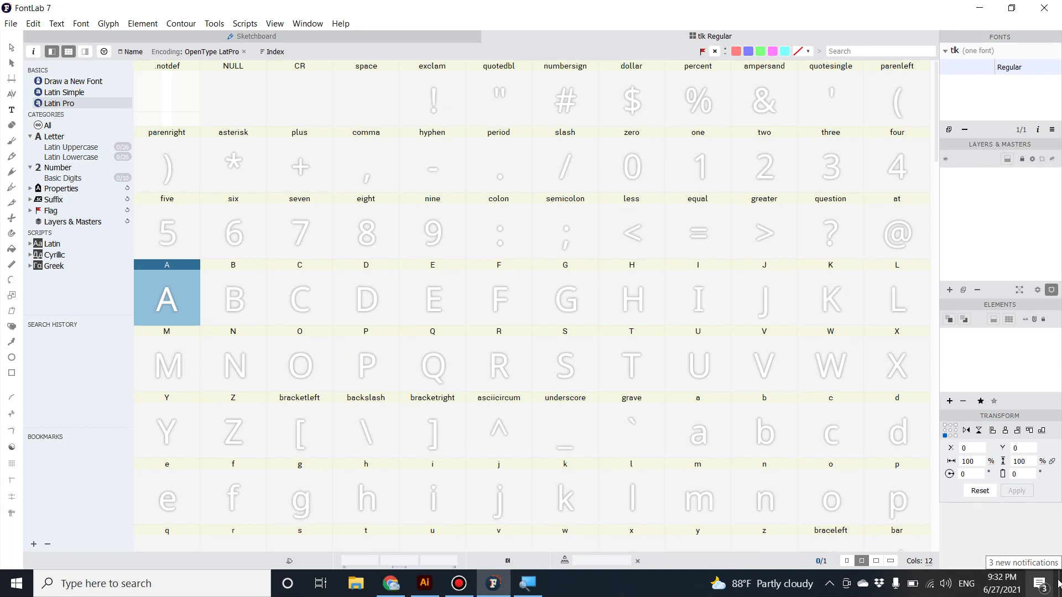
pyautogui.scroll(-3, 589, 387)
pyautogui.scroll(-17, 588, 387)
pyautogui.scroll(-2, 589, 388)
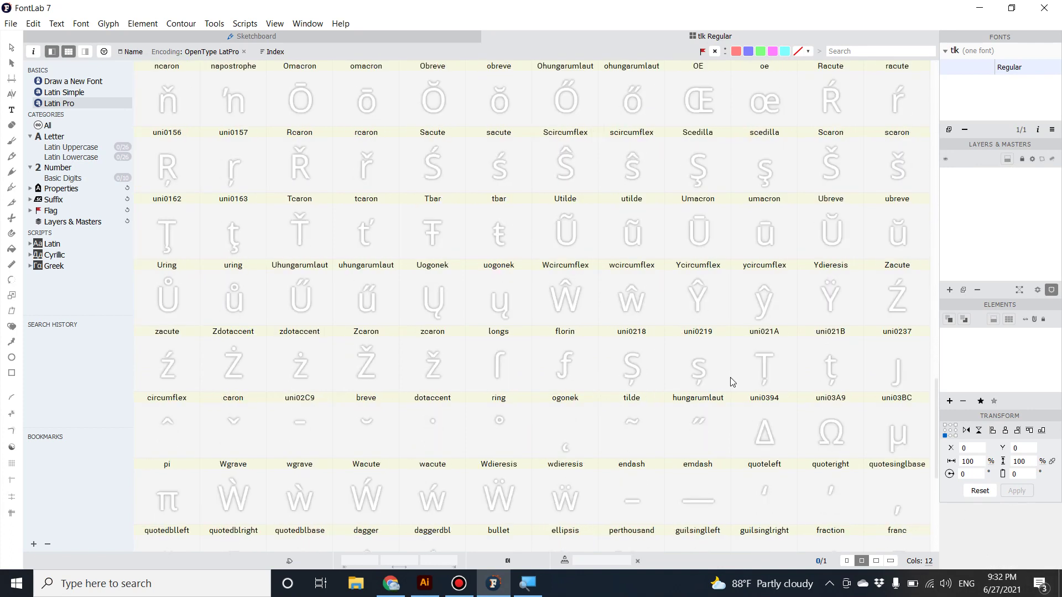
# - Check the Cyrillic and Greek script listings, and return to the start of the Latin Simple set
pyautogui.click(57, 256)
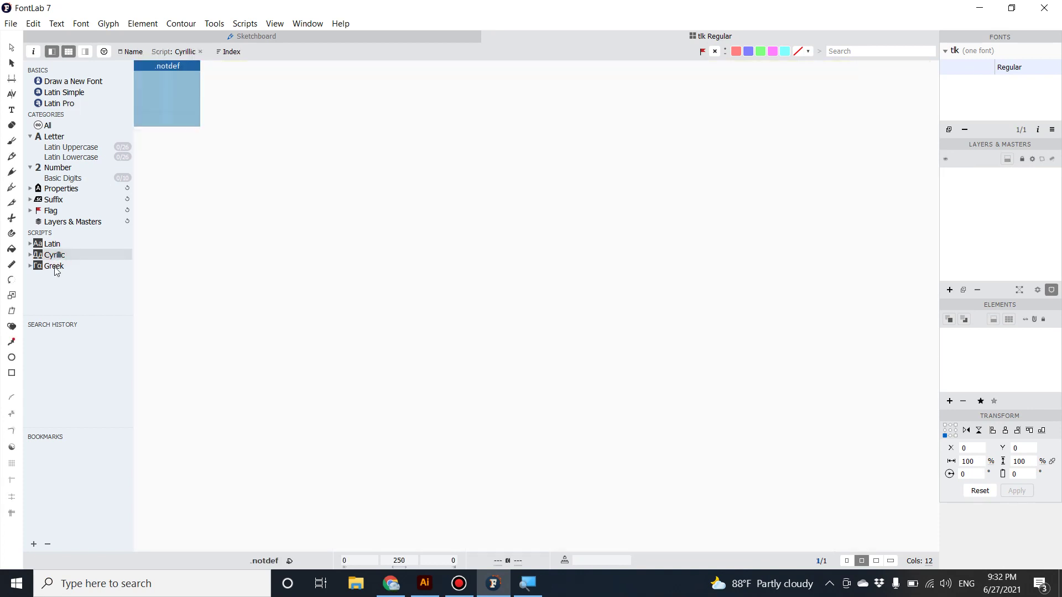
pyautogui.click(55, 269)
pyautogui.click(55, 255)
pyautogui.click(52, 93)
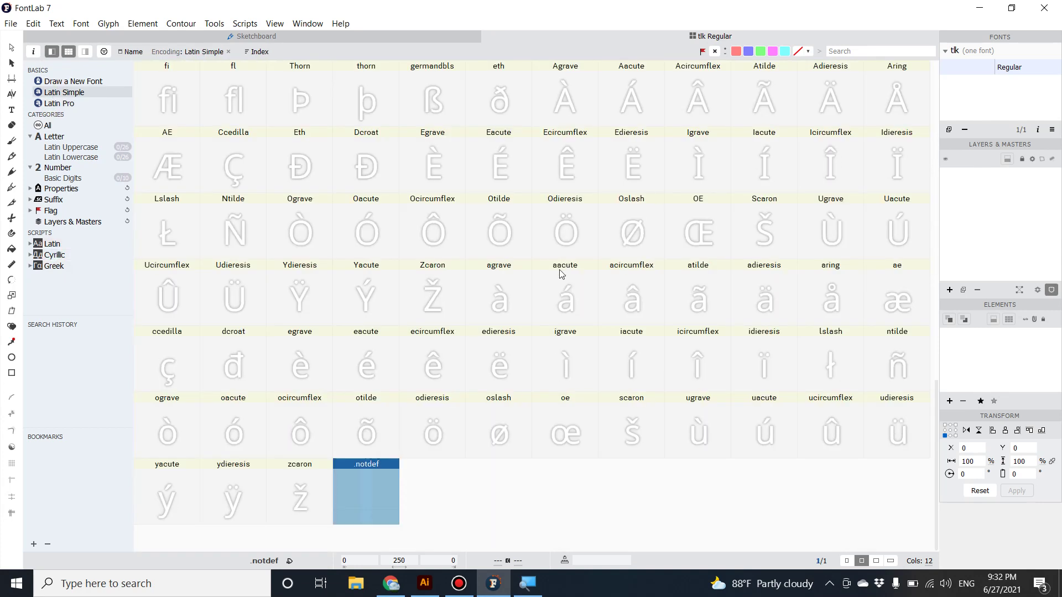
pyautogui.scroll(4, 560, 275)
pyautogui.scroll(10, 560, 275)
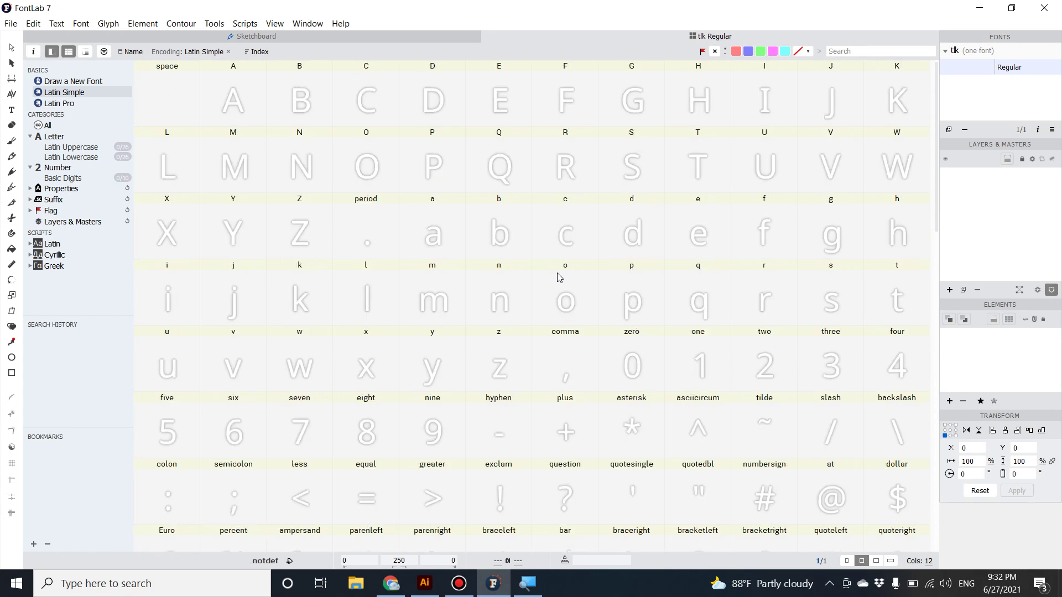
# - Create empty glyphs for all characters from A through macron in the Latin Simple set
pyautogui.click(229, 100)
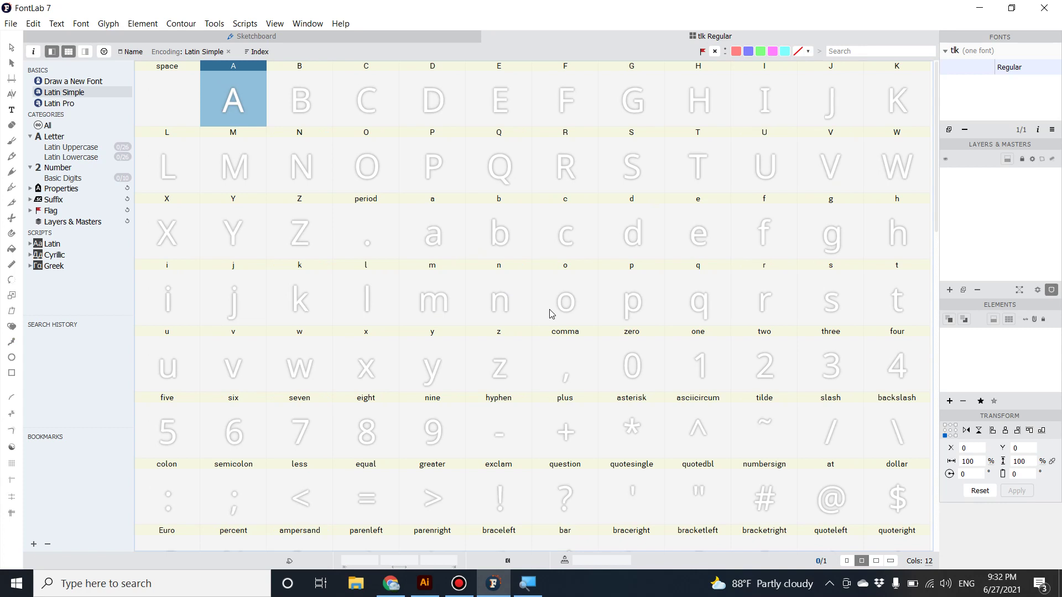
pyautogui.scroll(-2, 575, 304)
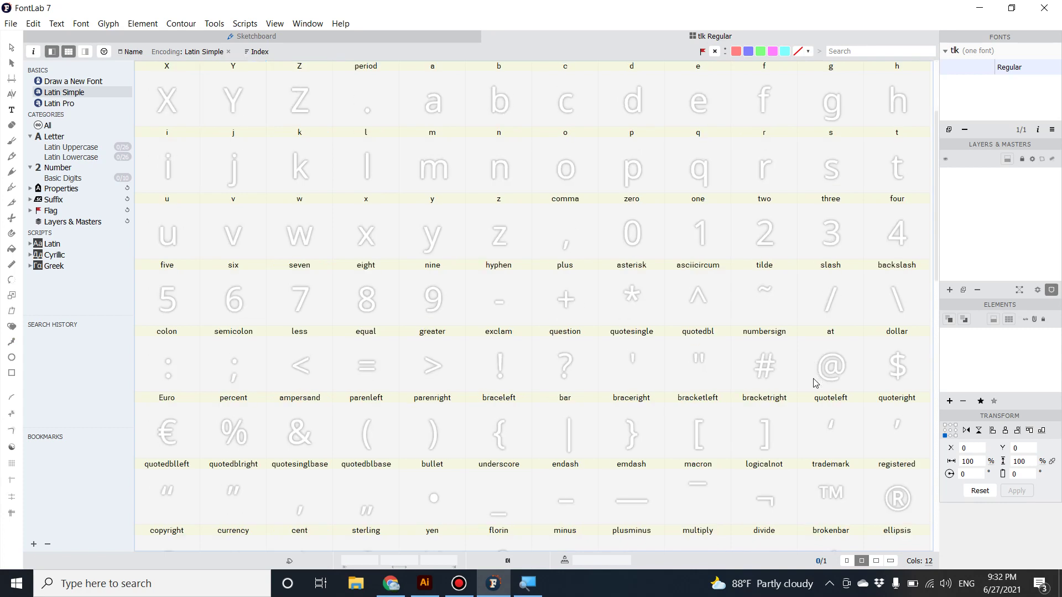
pyautogui.scroll(-1, 787, 442)
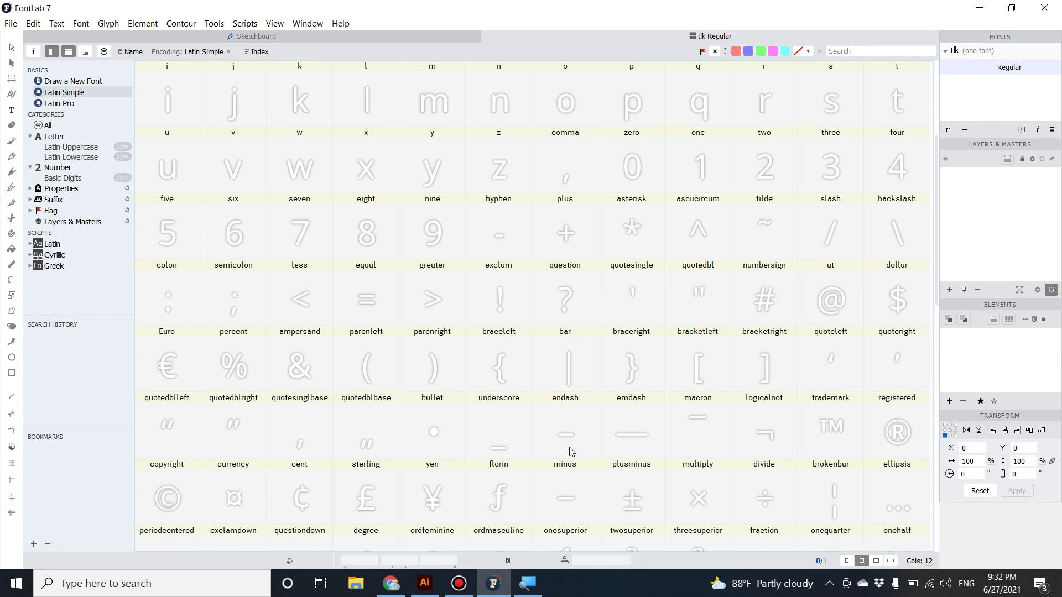
pyautogui.keyDown('shift'); pyautogui.click(628, 447); pyautogui.keyUp('shift')
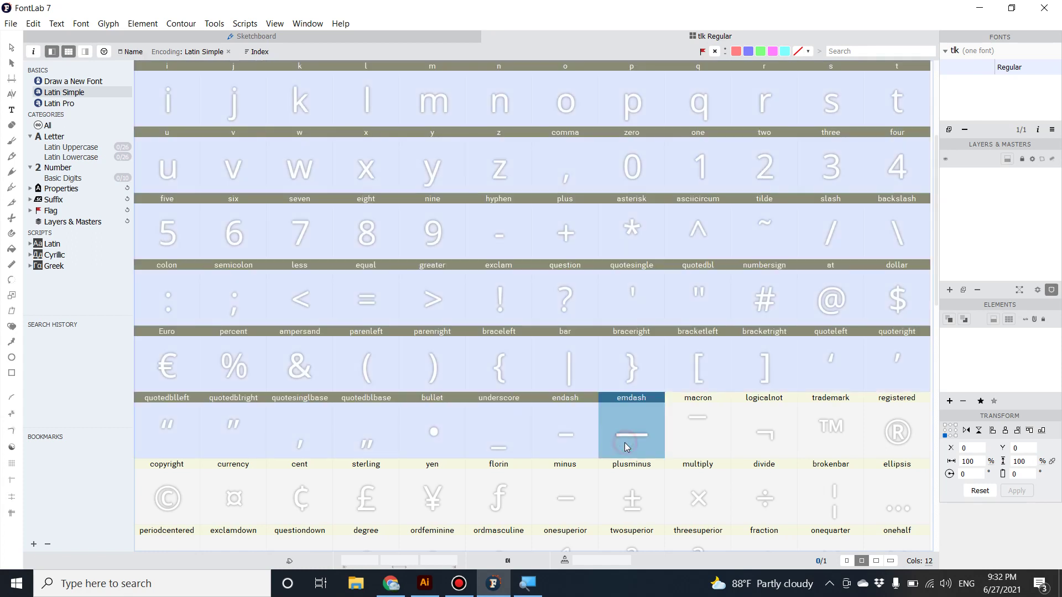
pyautogui.keyDown('shift'); pyautogui.click(689, 437); pyautogui.keyUp('shift')
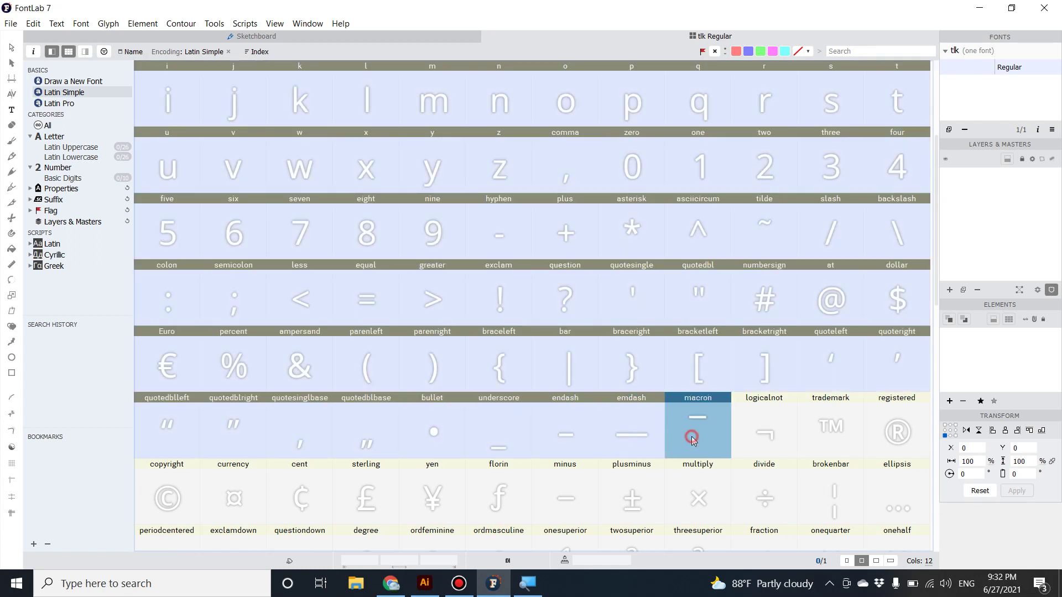
pyautogui.scroll(3, 640, 407)
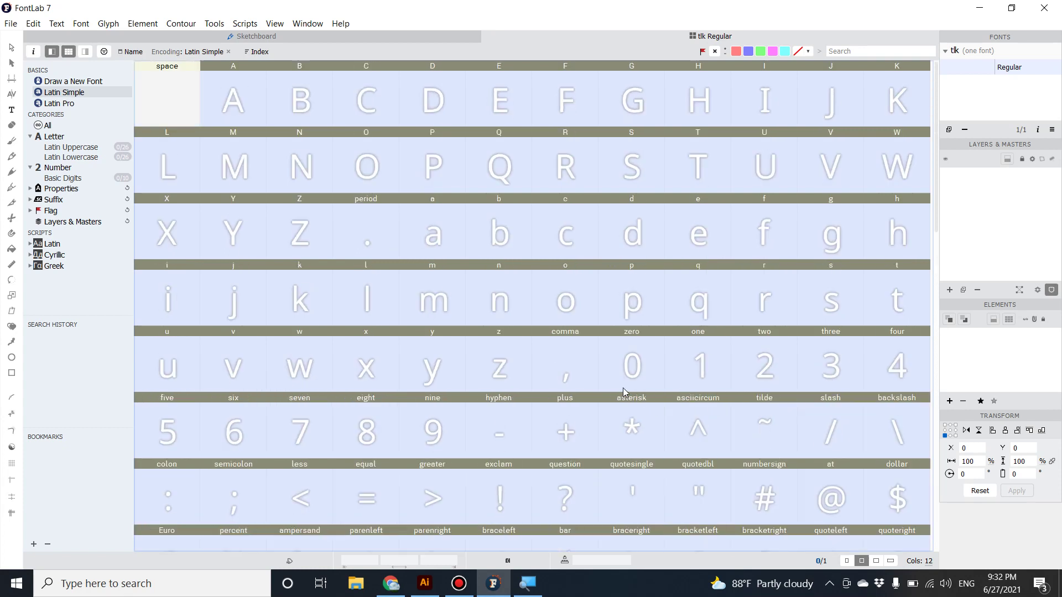
pyautogui.scroll(-4, 439, 349)
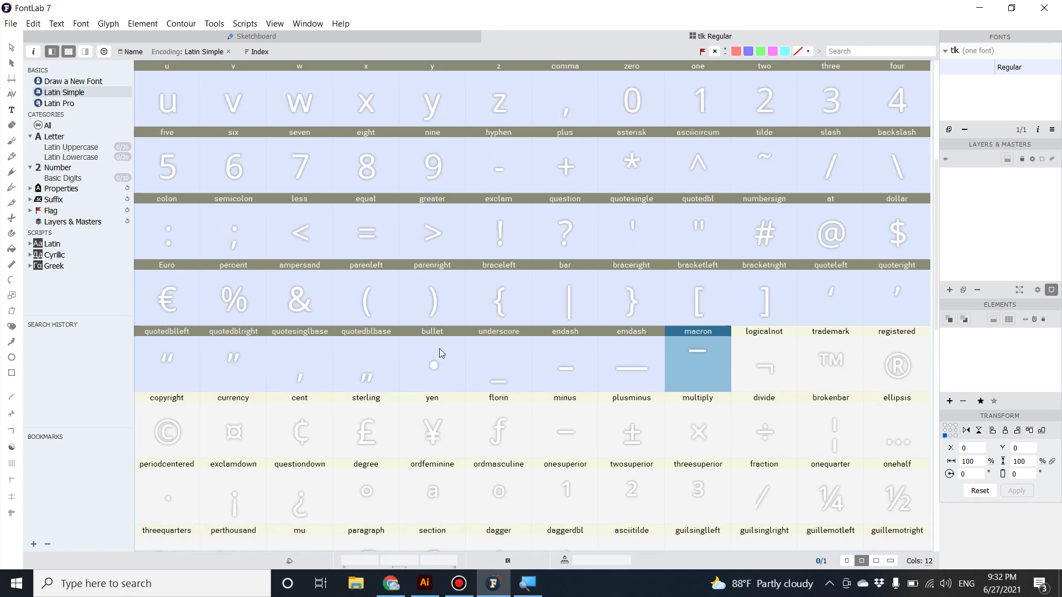
pyautogui.scroll(4, 439, 348)
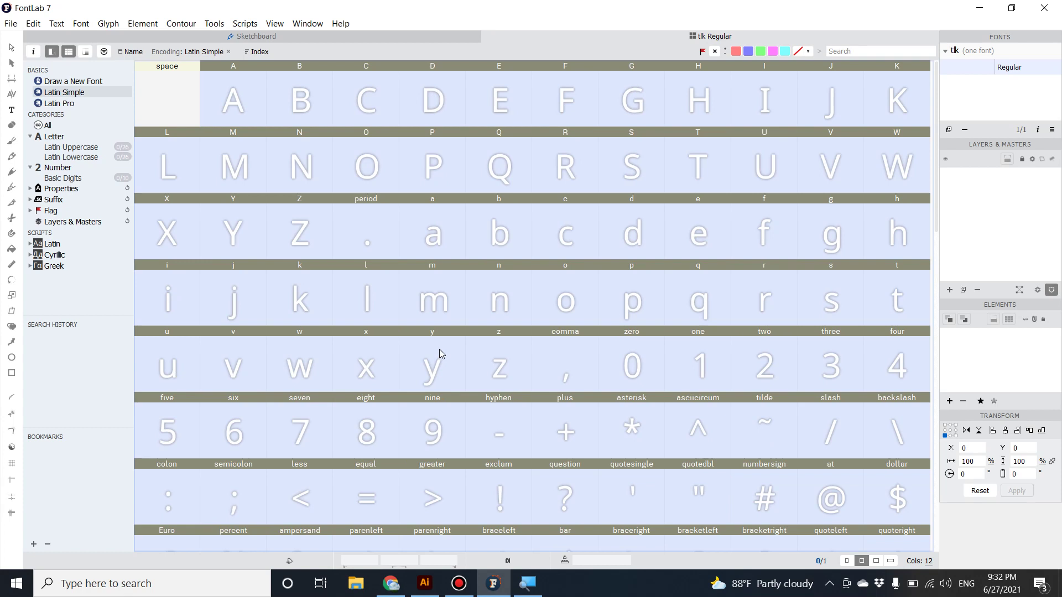
pyautogui.scroll(-3, 439, 349)
pyautogui.scroll(3, 439, 349)
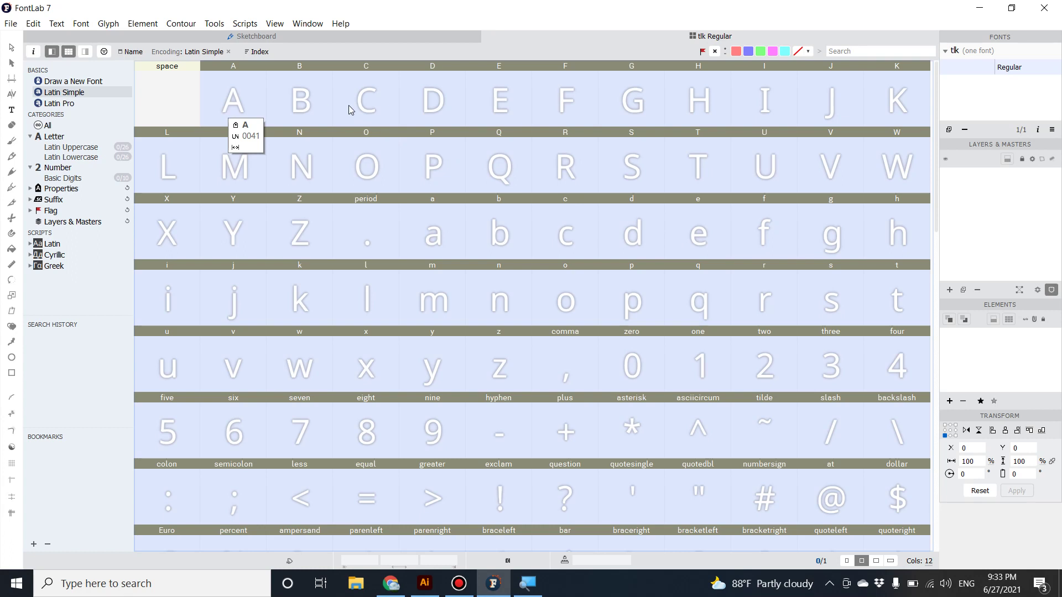
pyautogui.scroll(-2, 619, 336)
pyautogui.scroll(-2, 619, 335)
pyautogui.scroll(3, 618, 335)
pyautogui.scroll(-1, 619, 334)
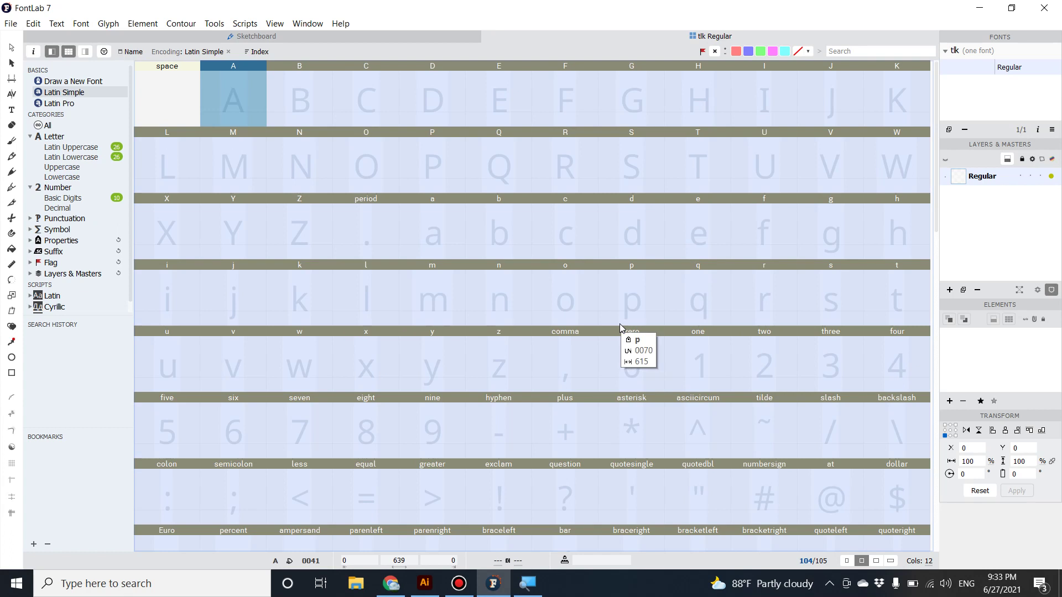
# - Compare the created glyph cells with the uncreated ones such as logicalnot, trademark, registered and ellipsis
pyautogui.scroll(-3, 335, 386)
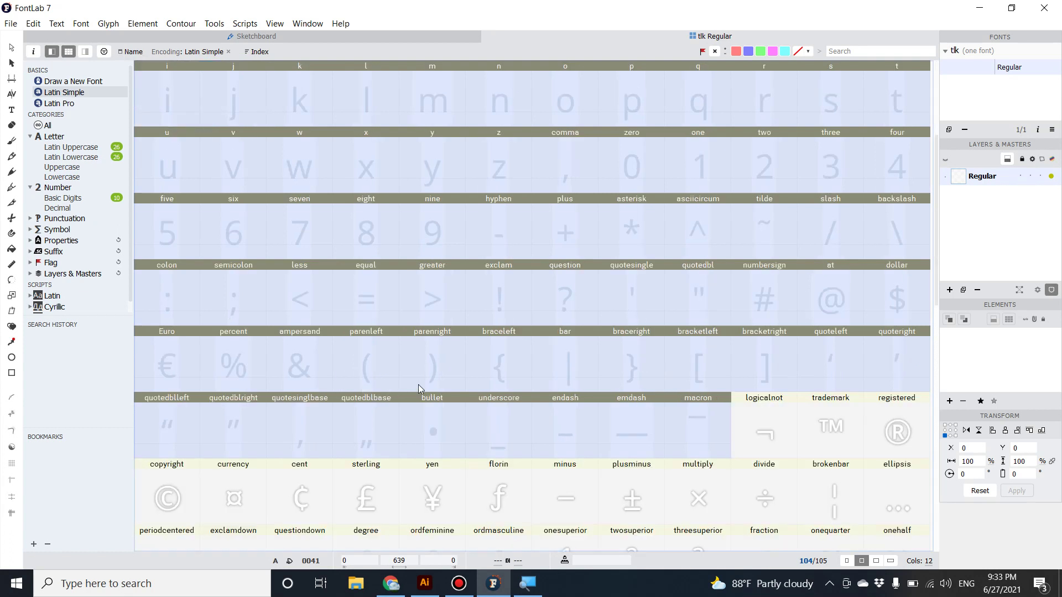
pyautogui.scroll(3, 337, 279)
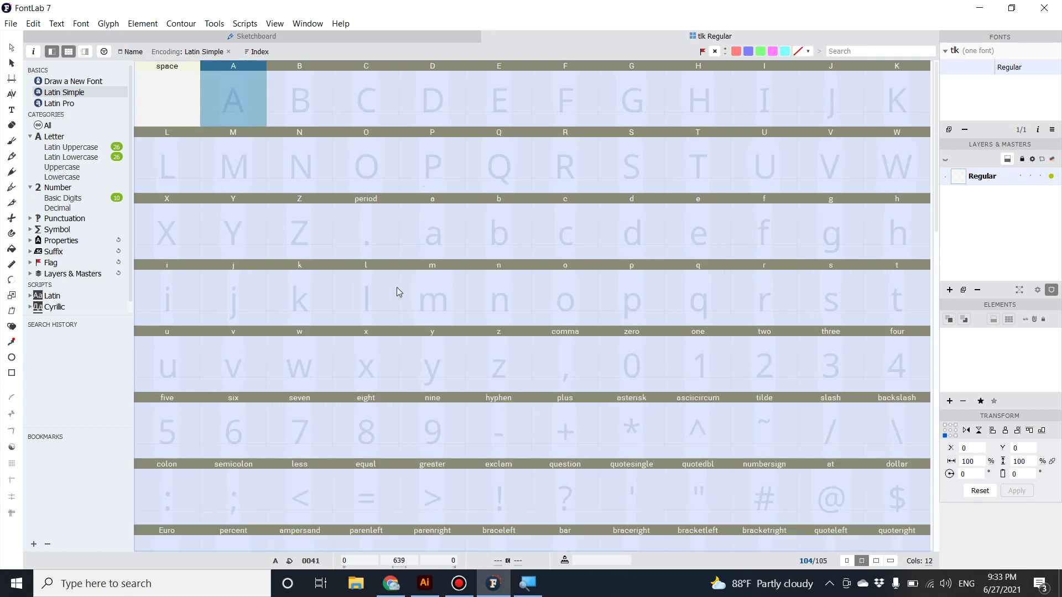
pyautogui.click(311, 109)
pyautogui.click(233, 111)
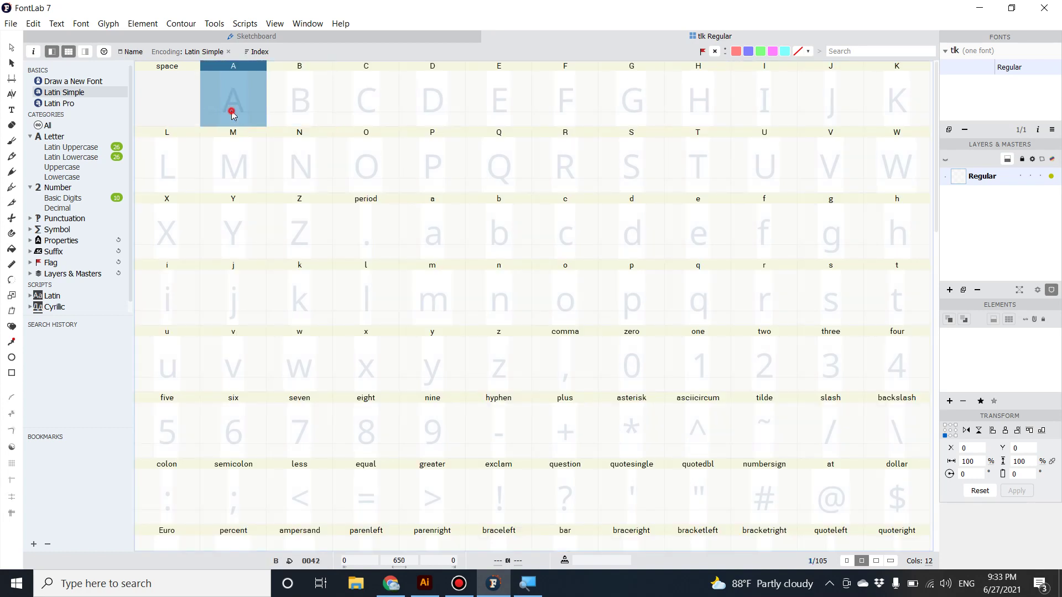
pyautogui.scroll(-3, 583, 381)
pyautogui.scroll(-1, 583, 382)
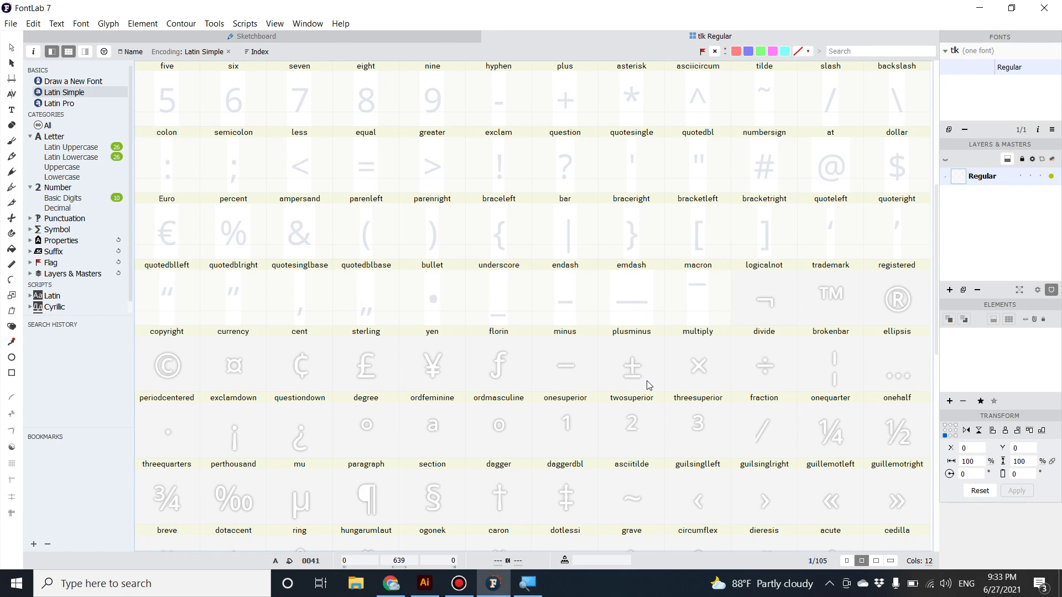
pyautogui.scroll(1, 868, 381)
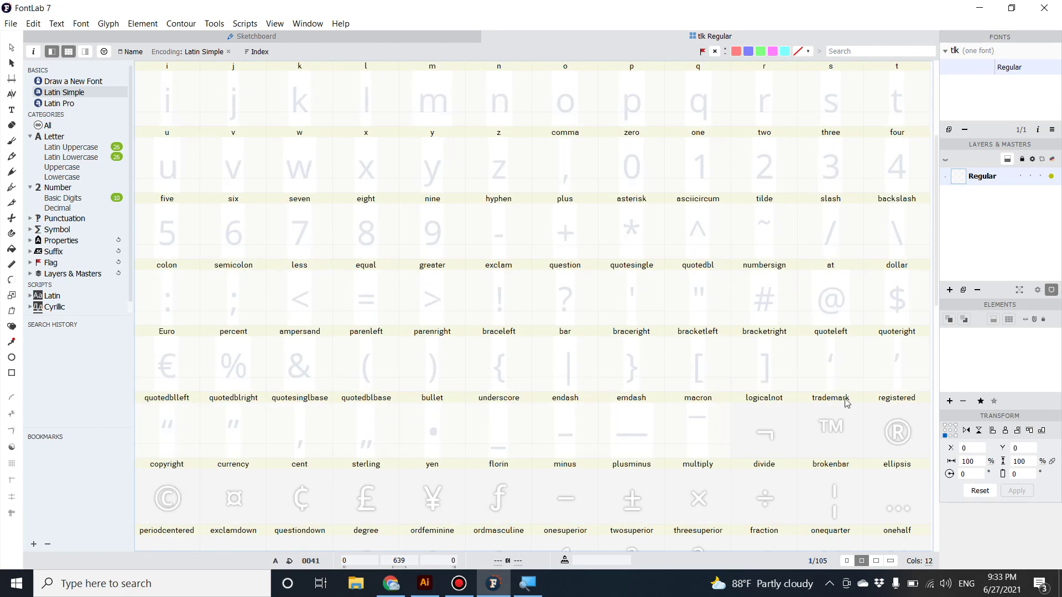
pyautogui.click(777, 451)
pyautogui.click(835, 445)
pyautogui.click(888, 440)
pyautogui.click(887, 491)
pyautogui.scroll(3, 535, 402)
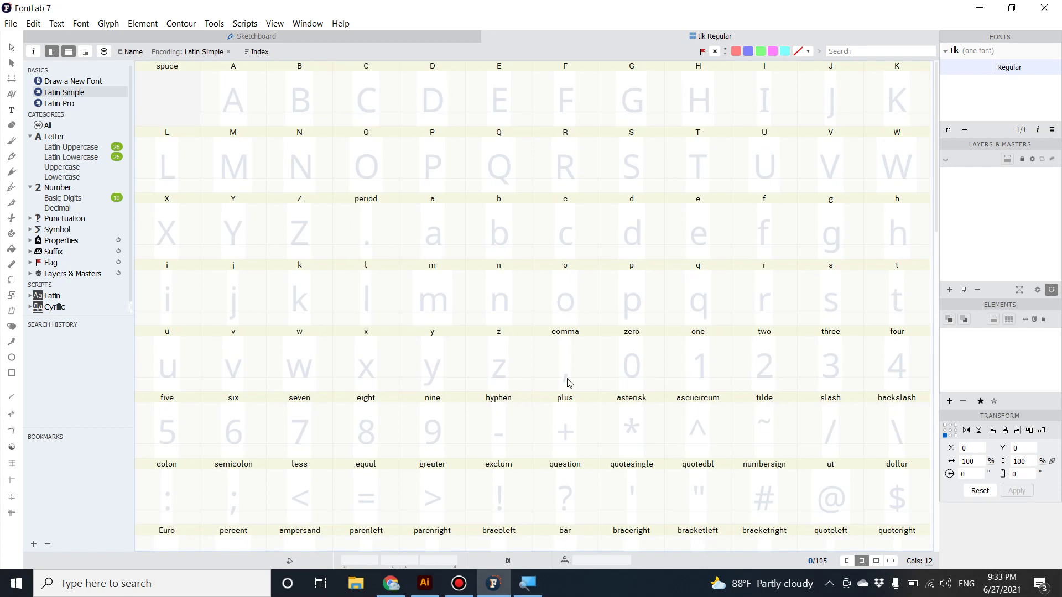
# - Open the uppercase A glyph for editing and examine its vertical metrics lines from ascender to descender
pyautogui.doubleClick(237, 106)
pyautogui.scroll(1, 644, 353)
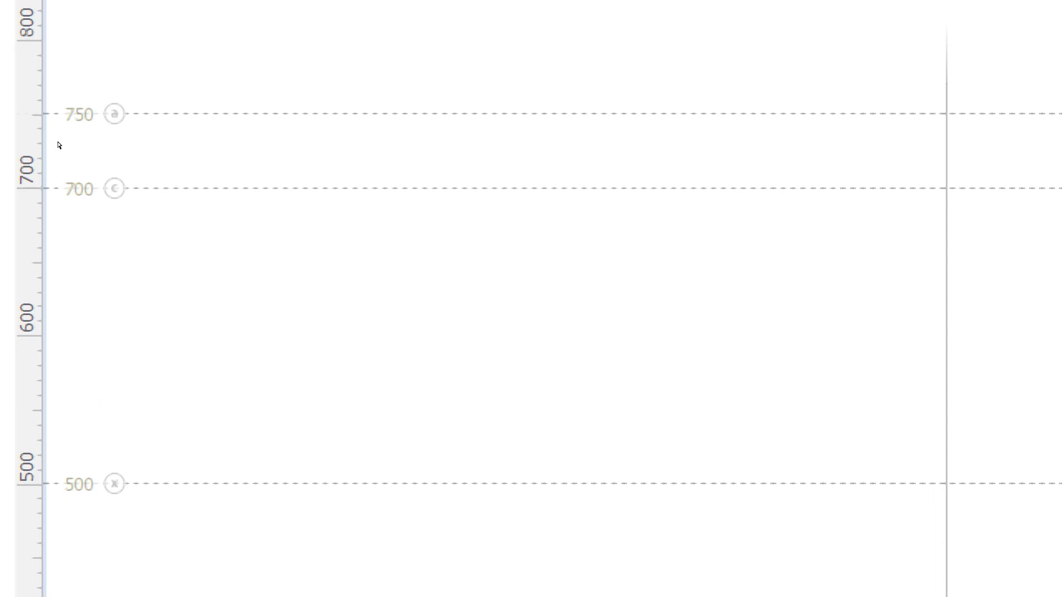
pyautogui.scroll(-4, 55, 277)
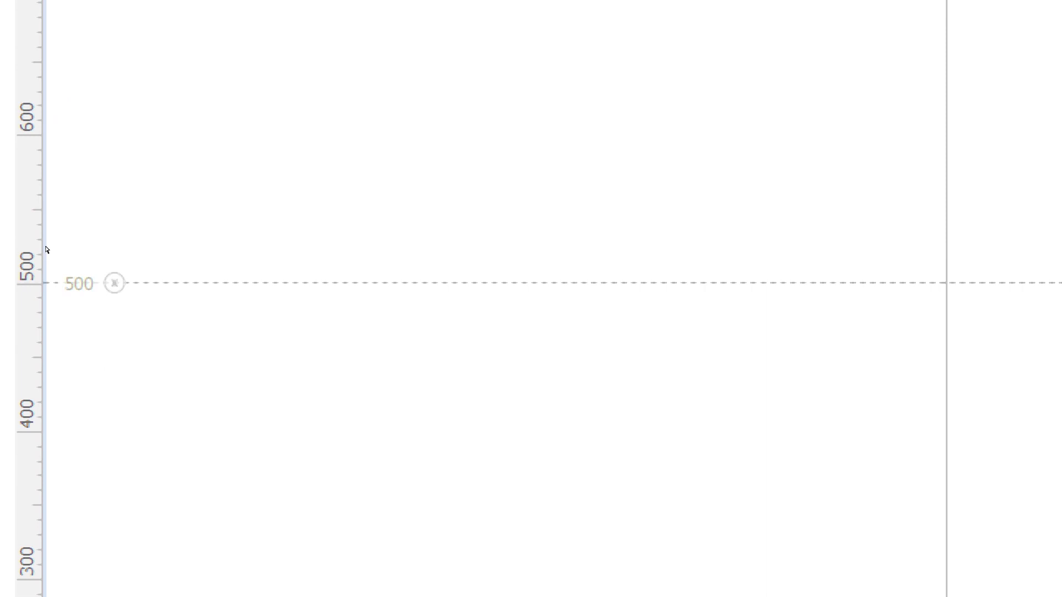
pyautogui.scroll(-10, 46, 250)
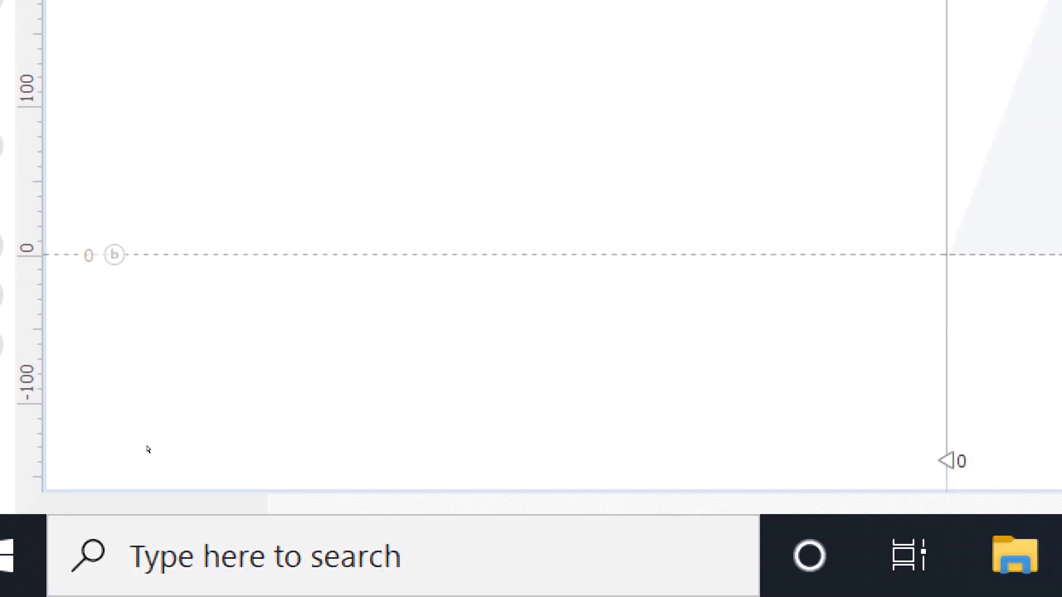
pyautogui.scroll(-5, 148, 449)
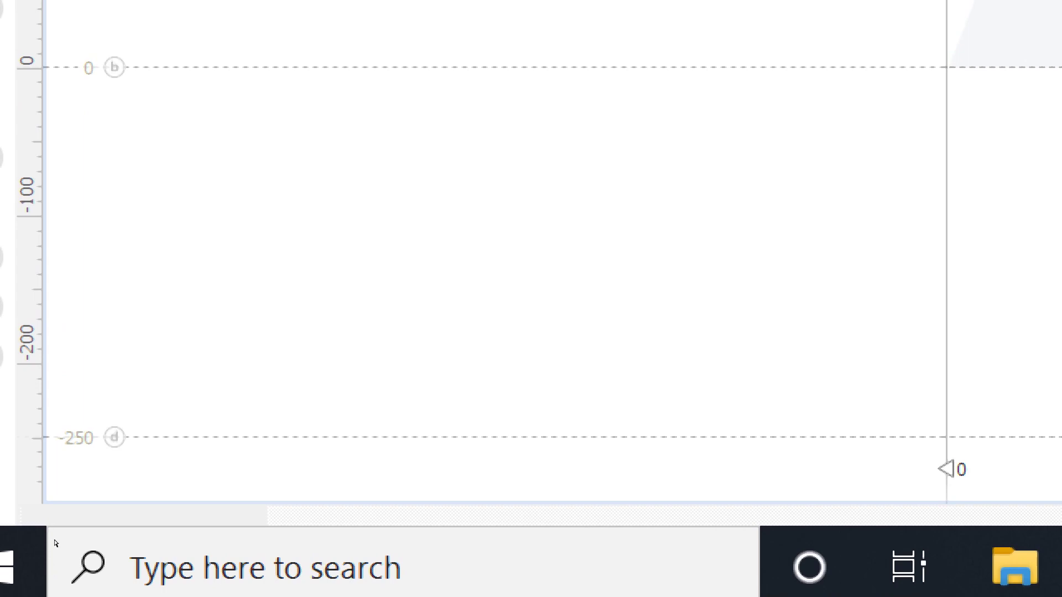
pyautogui.scroll(1, 139, 518)
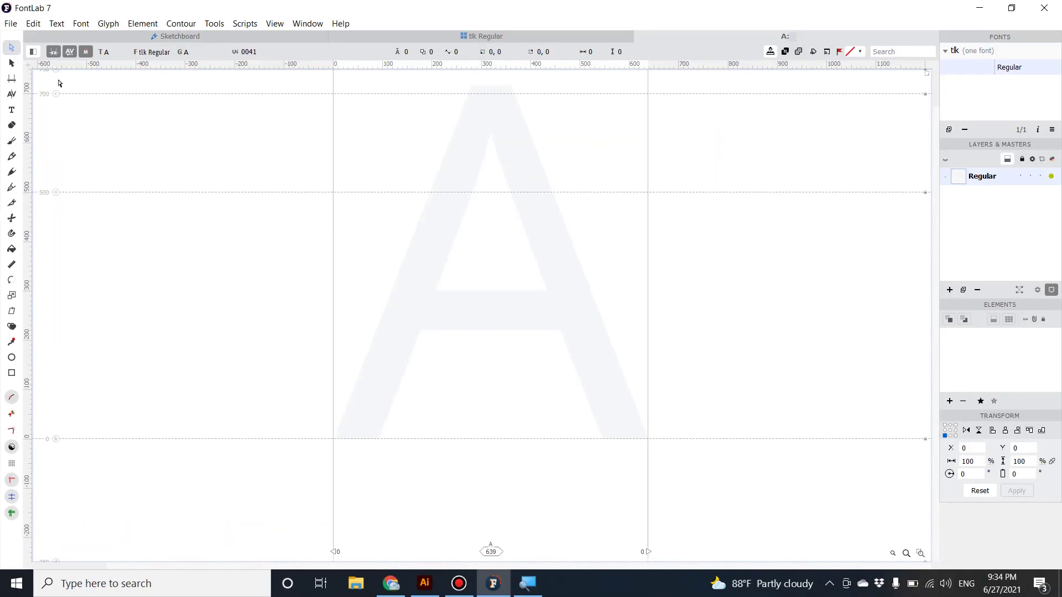
# - Return from the A glyph to the font overview and open the Names section of Font Info, selecting the family name
pyautogui.click(637, 38)
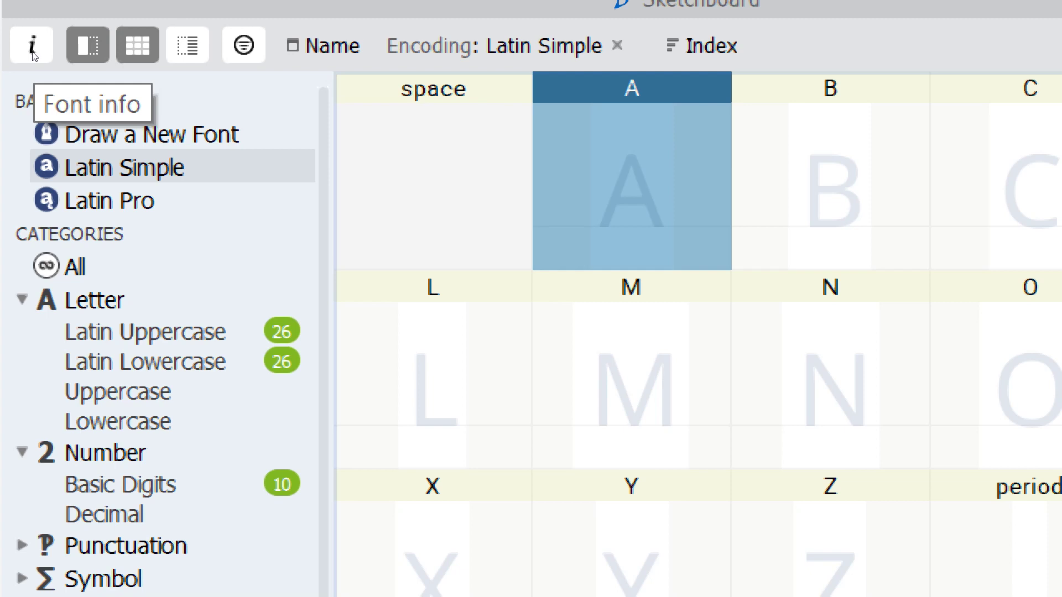
pyautogui.click(33, 52)
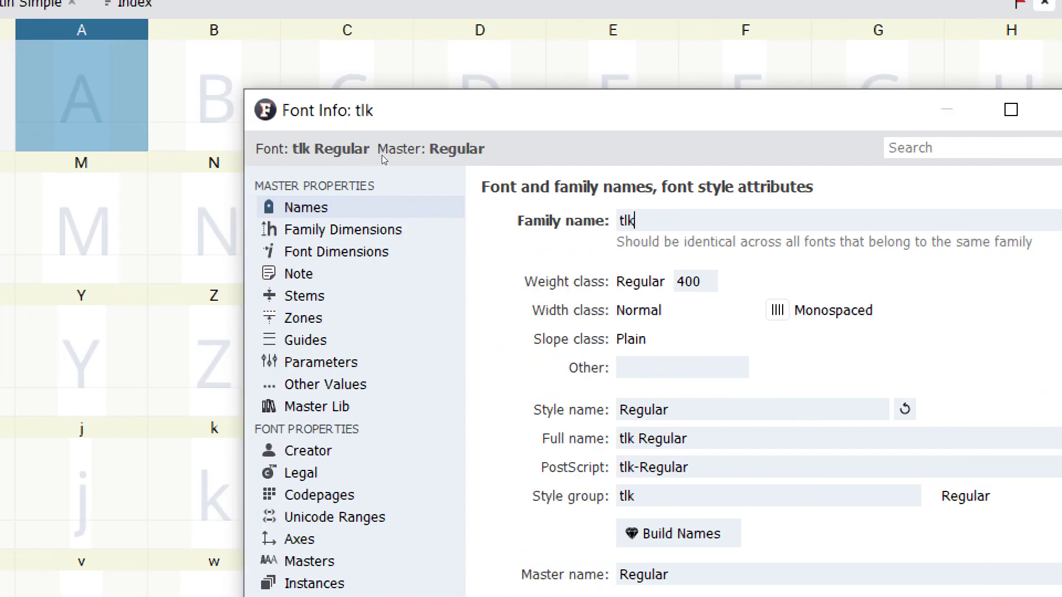
pyautogui.click(278, 156)
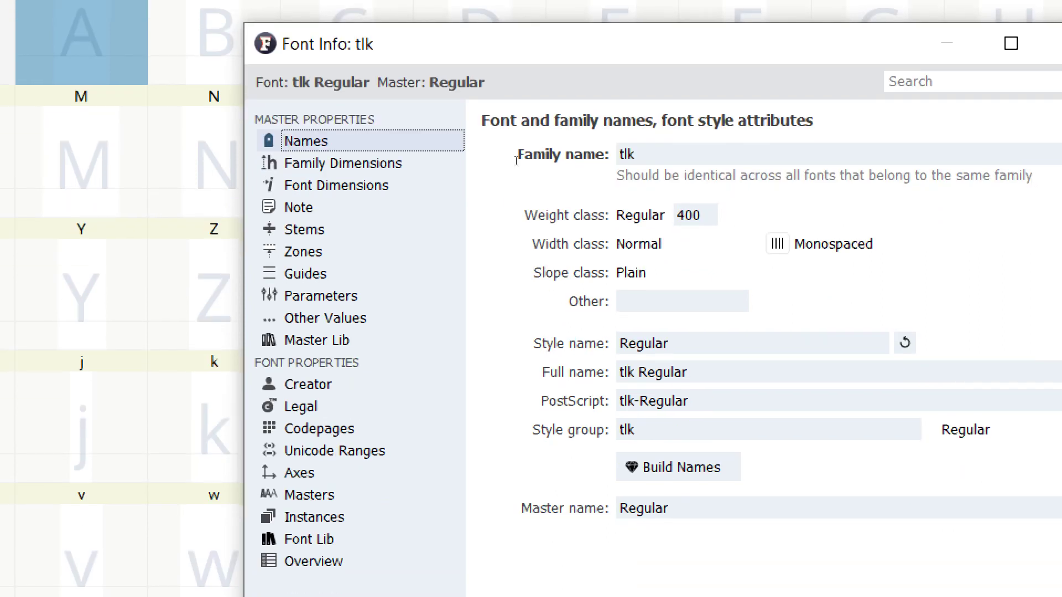
pyautogui.click(515, 160)
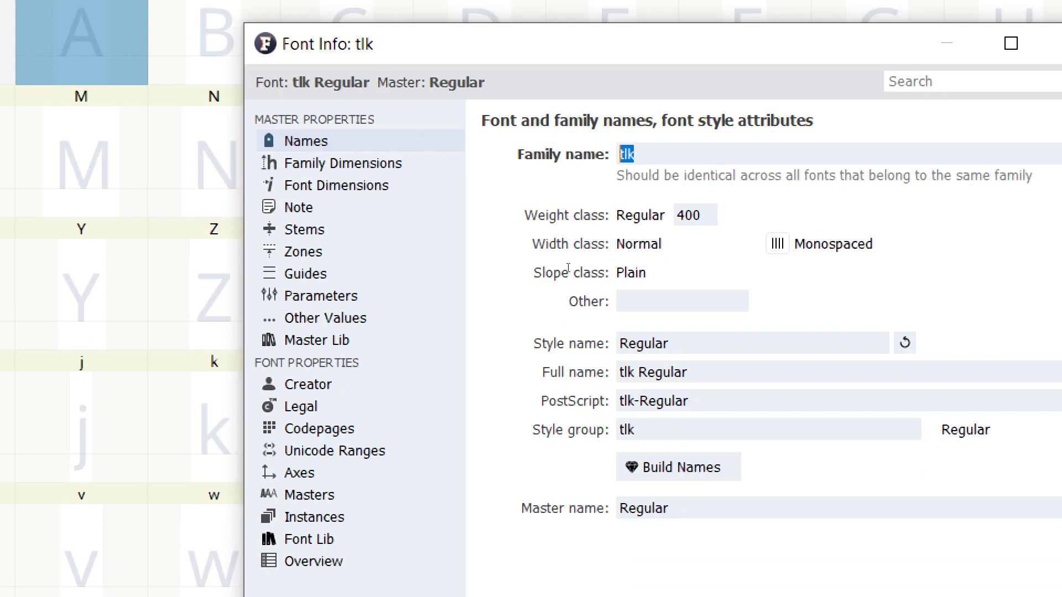
# - Set the family name to TLK2 and rebuild the full, PostScript and style group names from it
pyautogui.write('TLK')
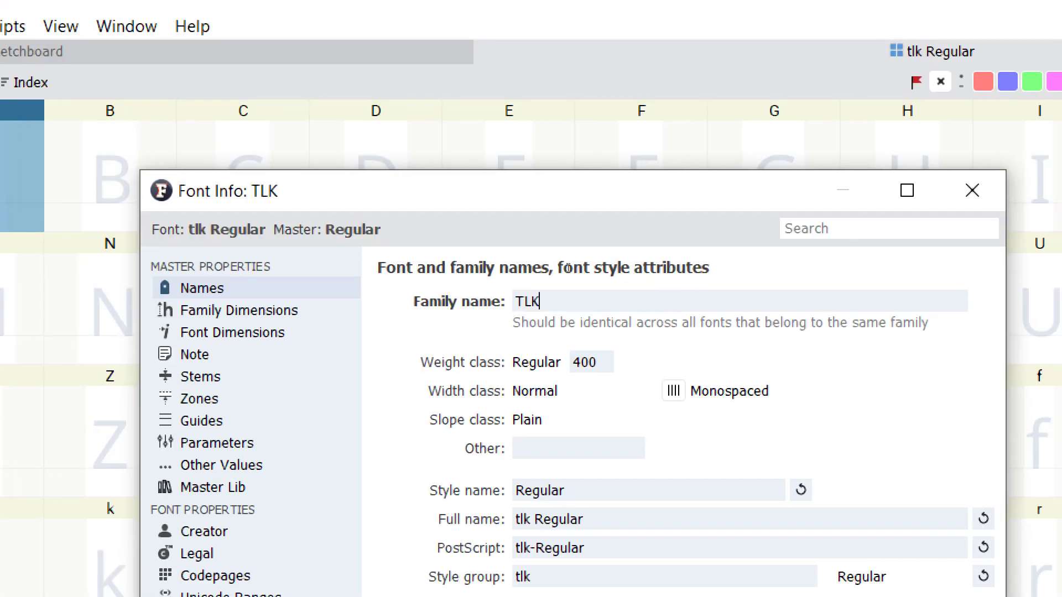
pyautogui.write('2')
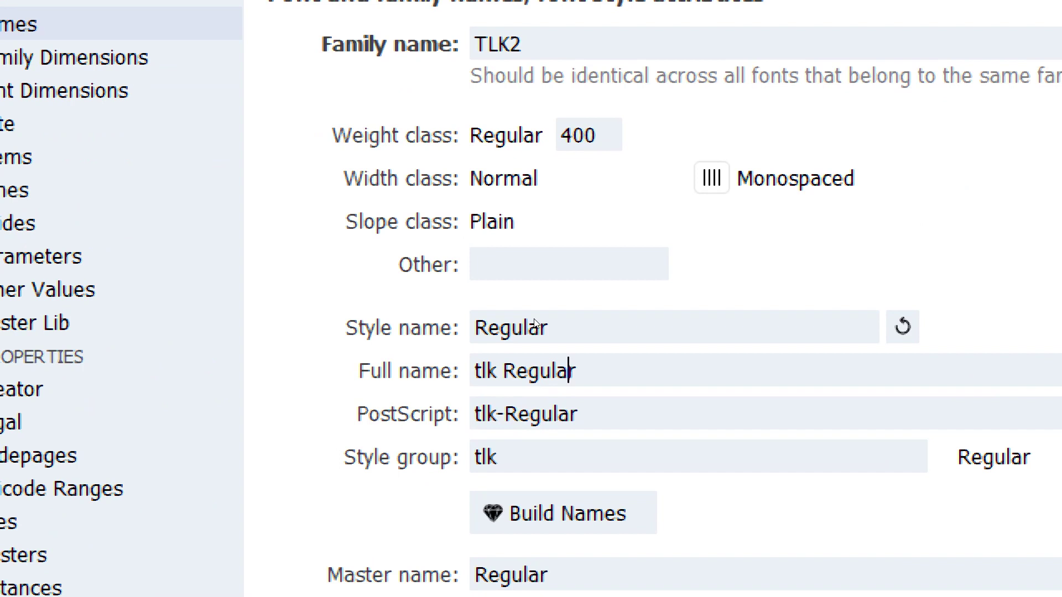
pyautogui.click(539, 509)
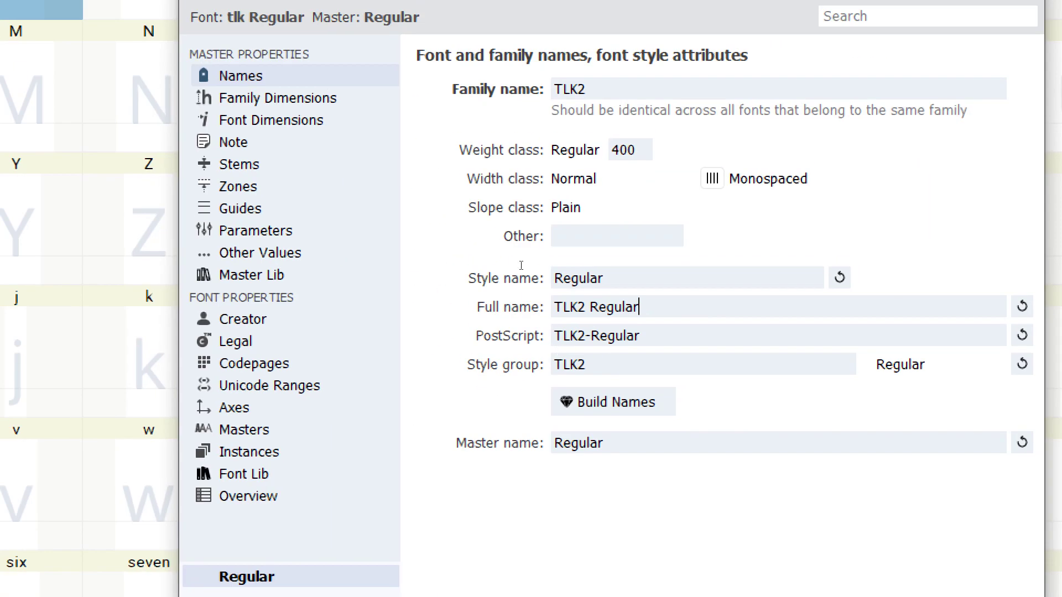
# - Review the available width class and slope class options in the font's style attributes
pyautogui.click(540, 207)
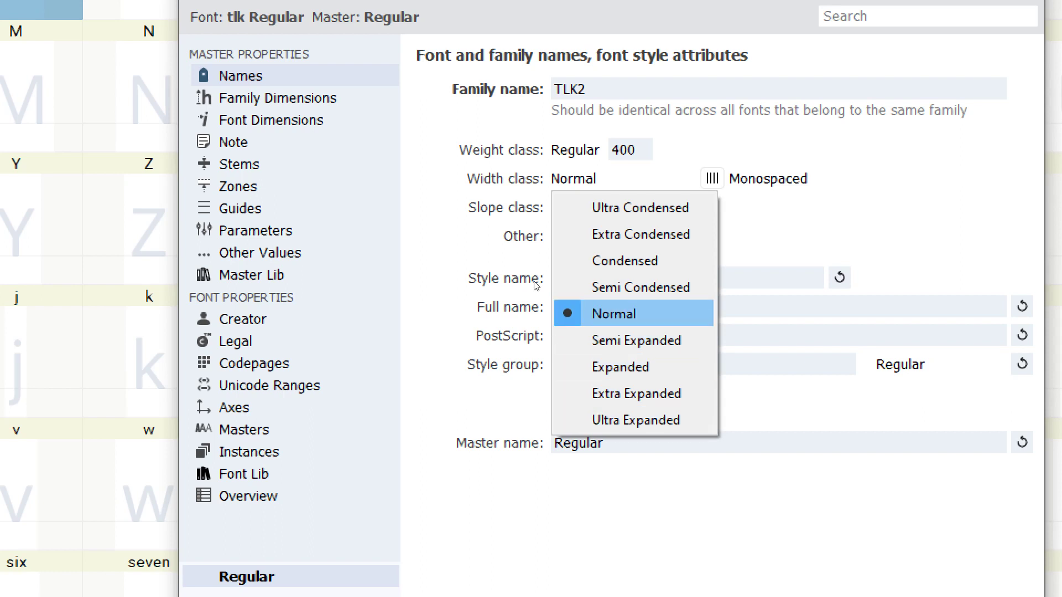
pyautogui.click(648, 227)
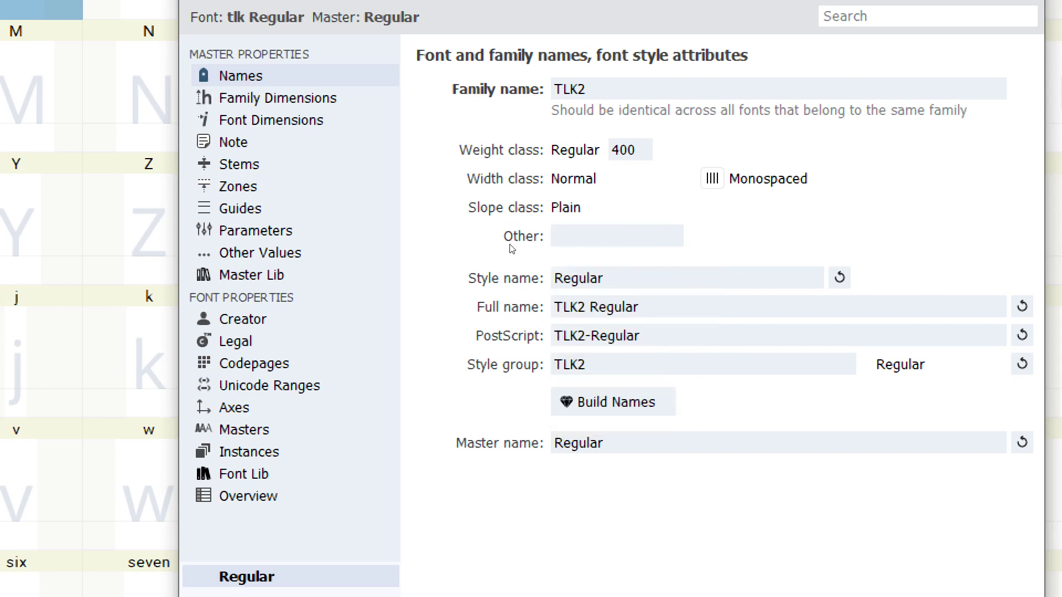
pyautogui.click(543, 256)
pyautogui.click(600, 339)
pyautogui.hotkey('alt', 'Down')
pyautogui.press('Escape')
# - Review the style group choices Regular, Italic, Bold and Bold Italic, keeping Regular
pyautogui.click(685, 301)
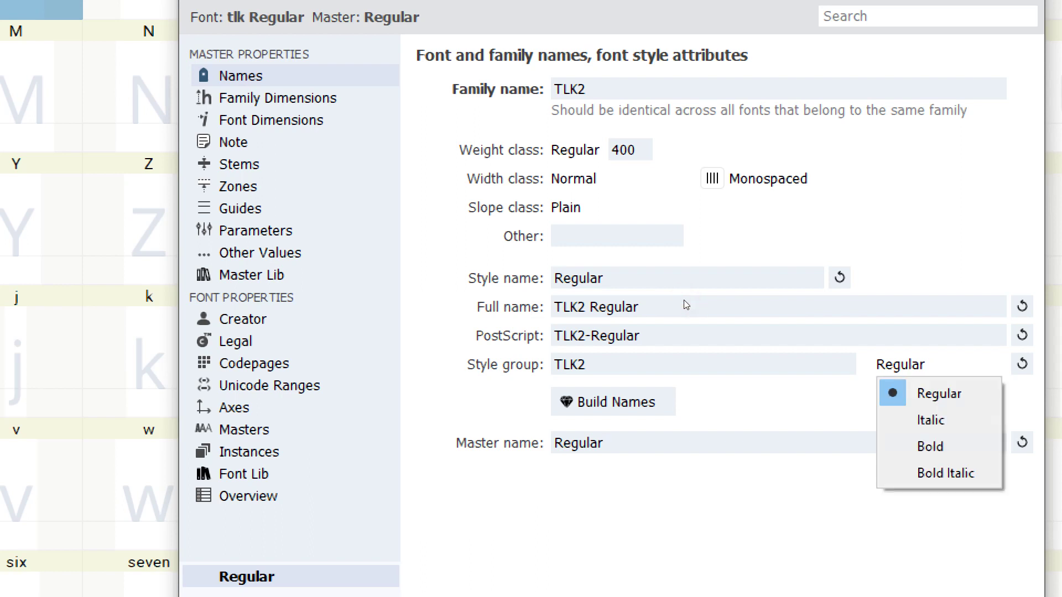
pyautogui.press('Down')
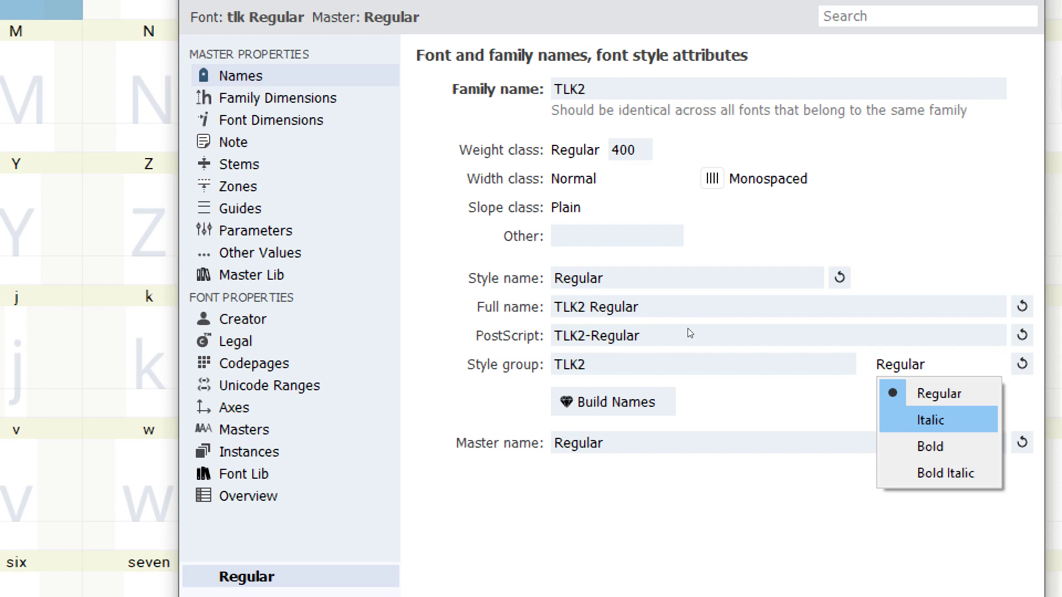
pyautogui.press('Down')
pyautogui.press('Down')
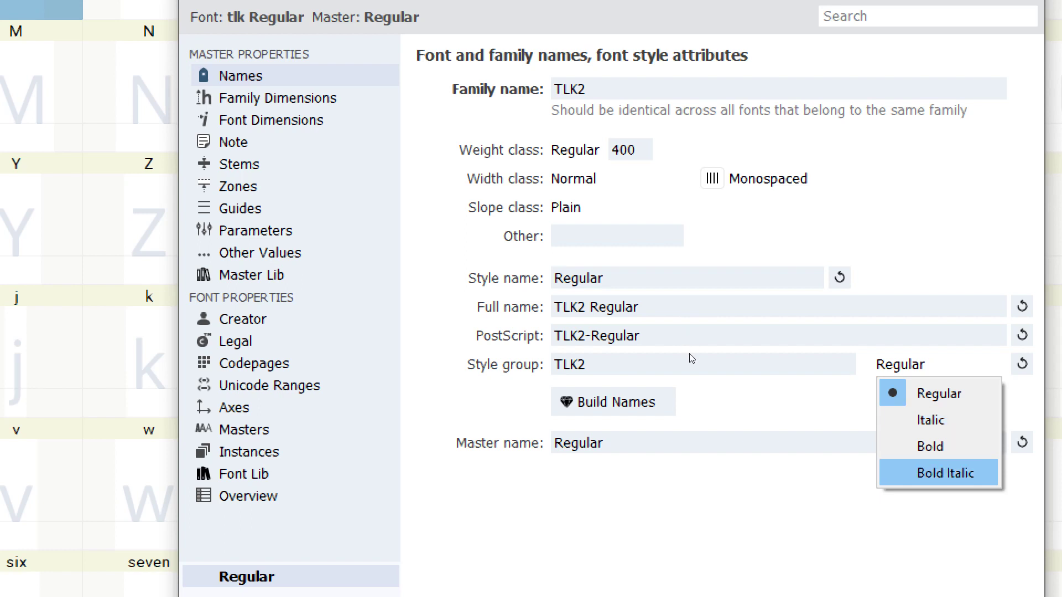
pyautogui.press('Up')
pyautogui.press('Down')
pyautogui.press('Up')
pyautogui.press('Up')
pyautogui.press('Up')
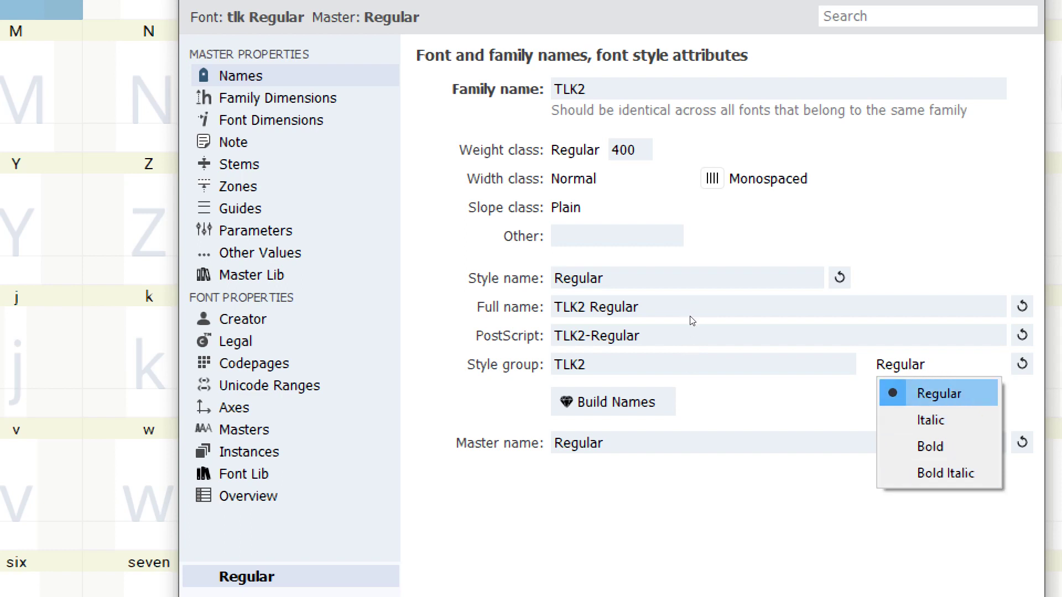
pyautogui.click(515, 399)
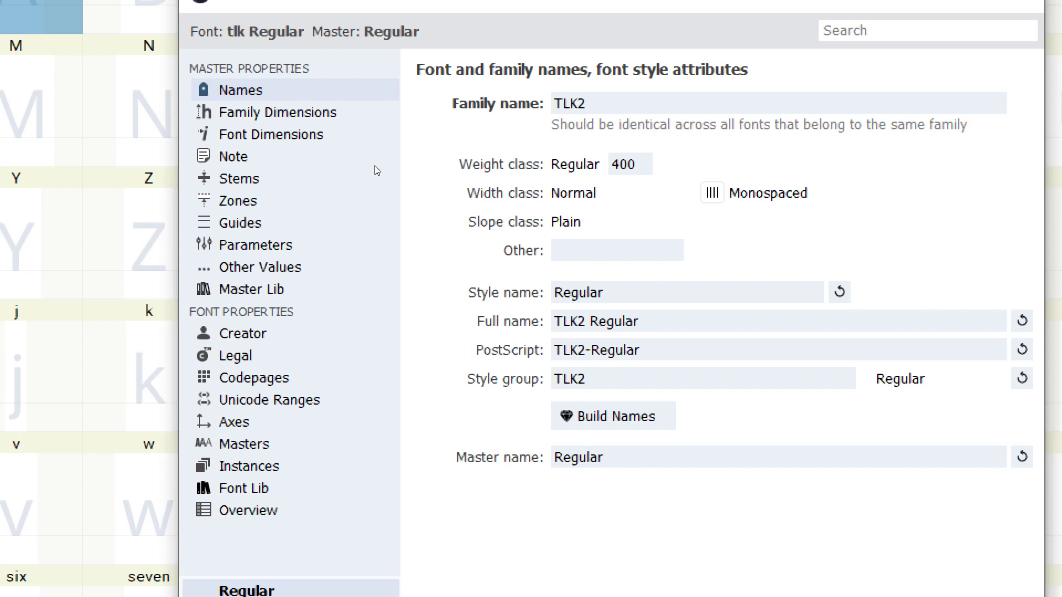
# - Open the Family Dimensions section and examine the ascender and descender values against the units per em
pyautogui.press('Down')
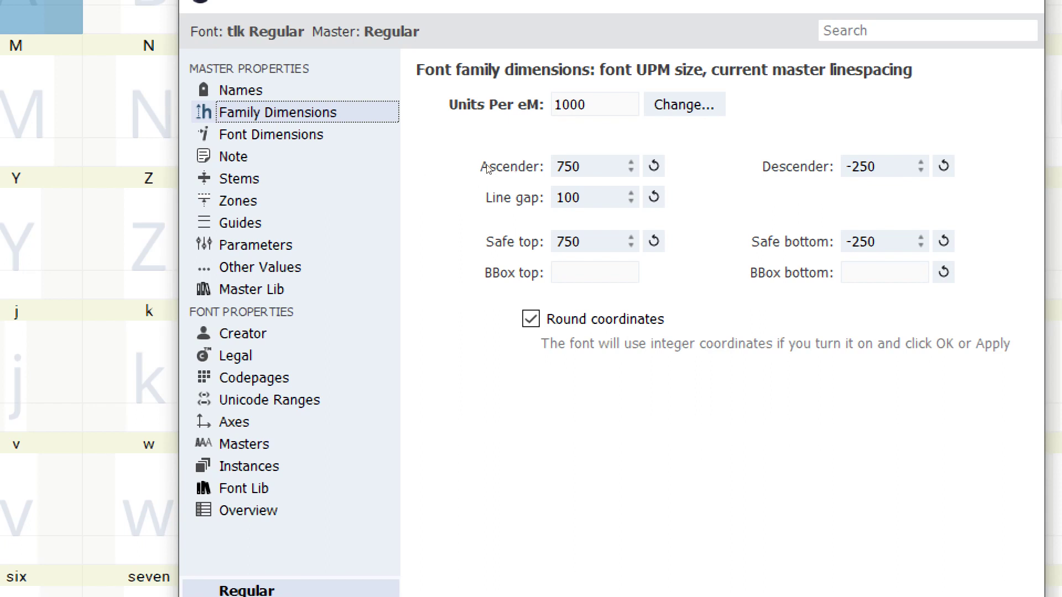
pyautogui.click(528, 160)
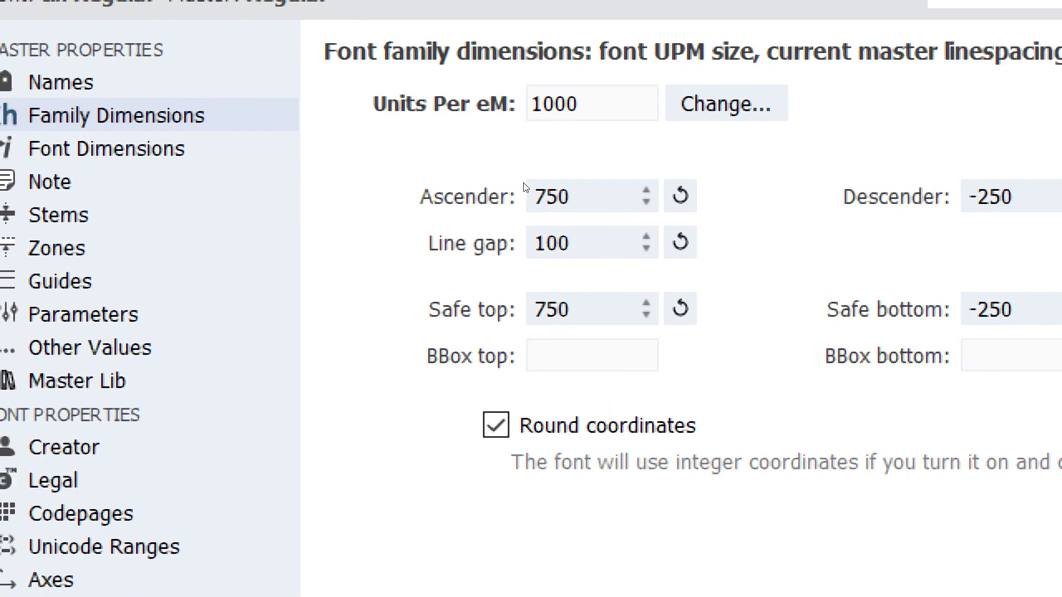
pyautogui.doubleClick(567, 196)
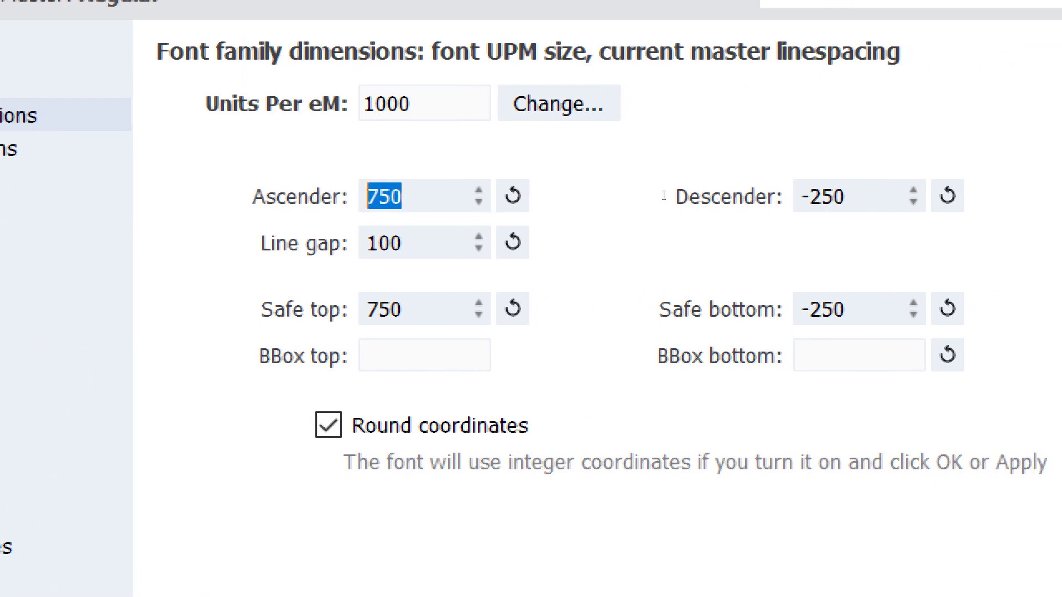
pyautogui.press('Tab')
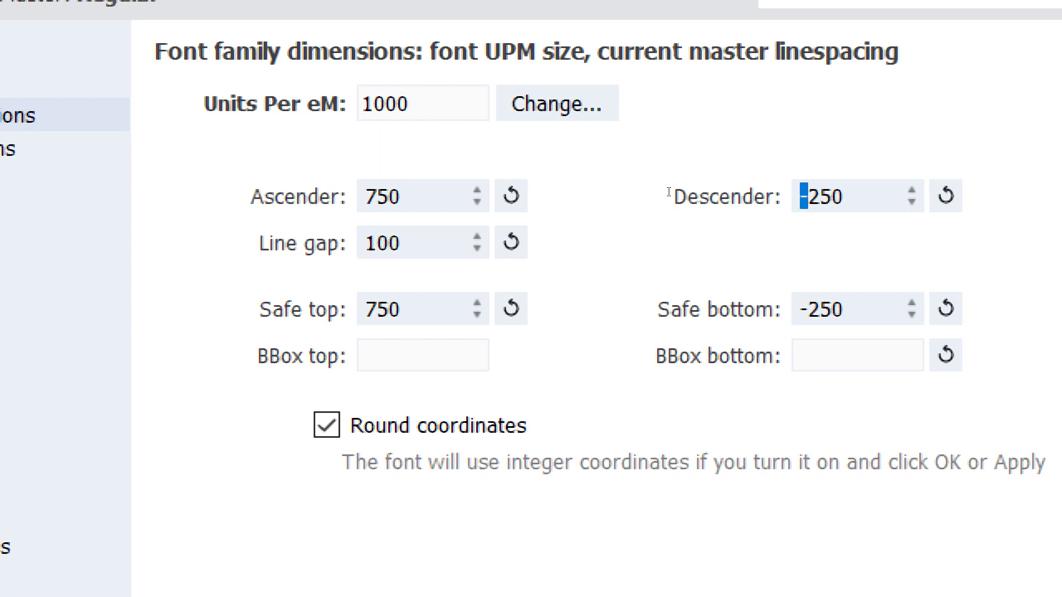
pyautogui.click(534, 162)
# - Set the family's ascender to 780 and its descender to -220
pyautogui.click(514, 193)
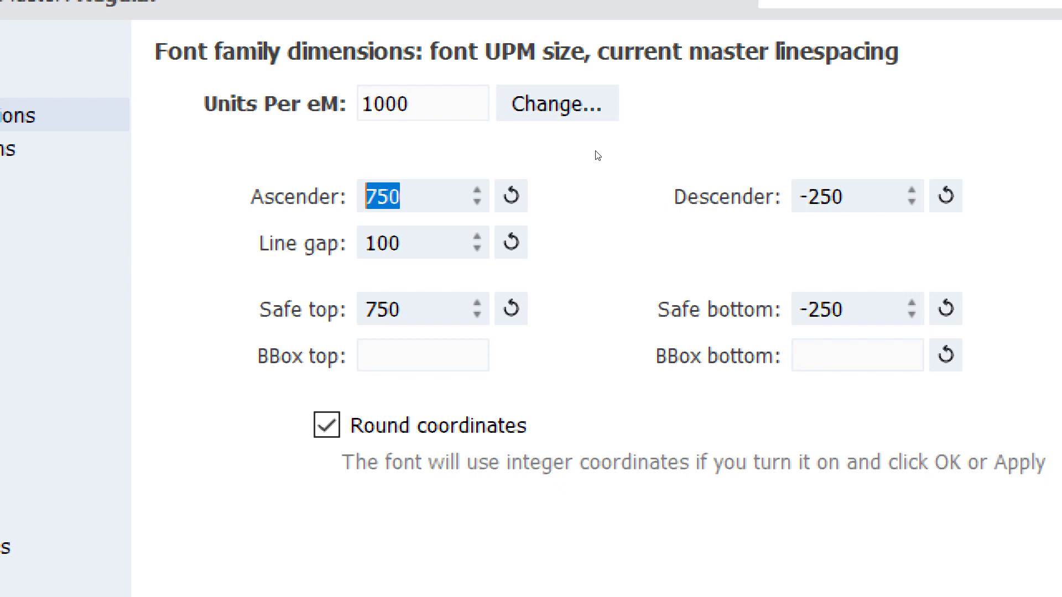
pyautogui.write('780')
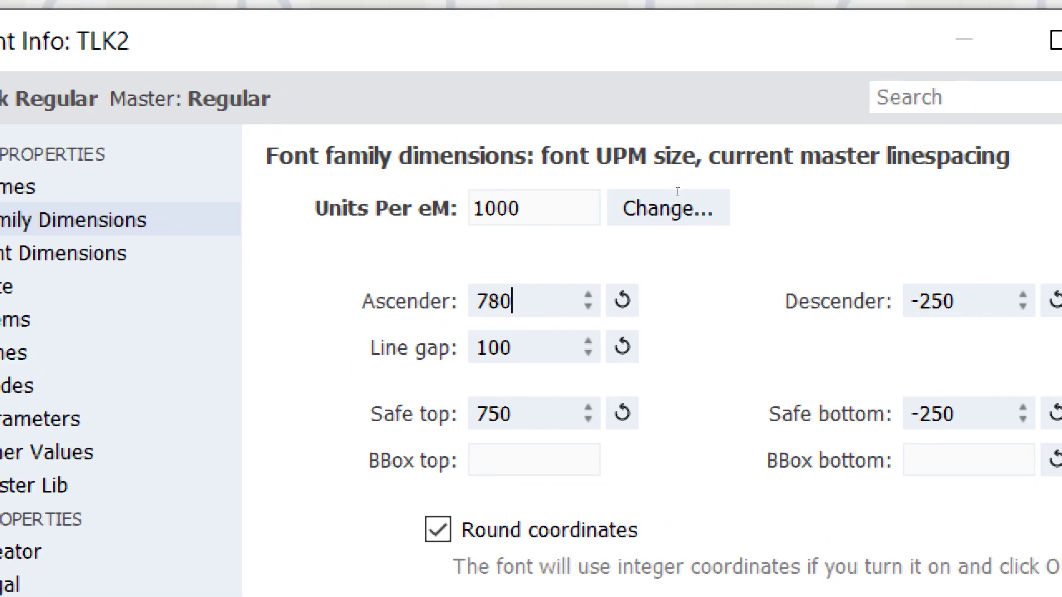
pyautogui.press('Tab')
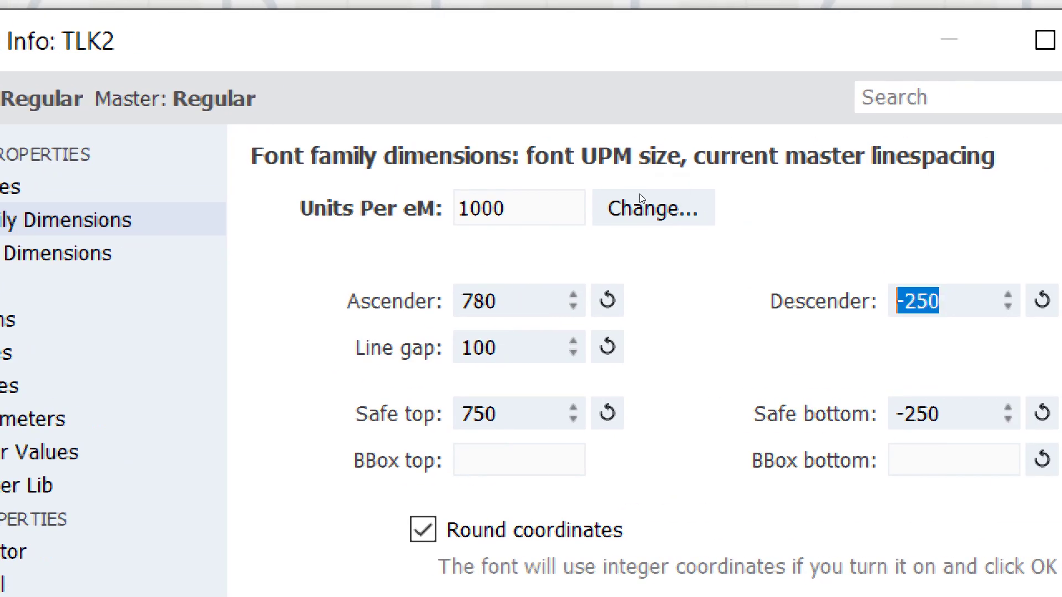
pyautogui.write('-')
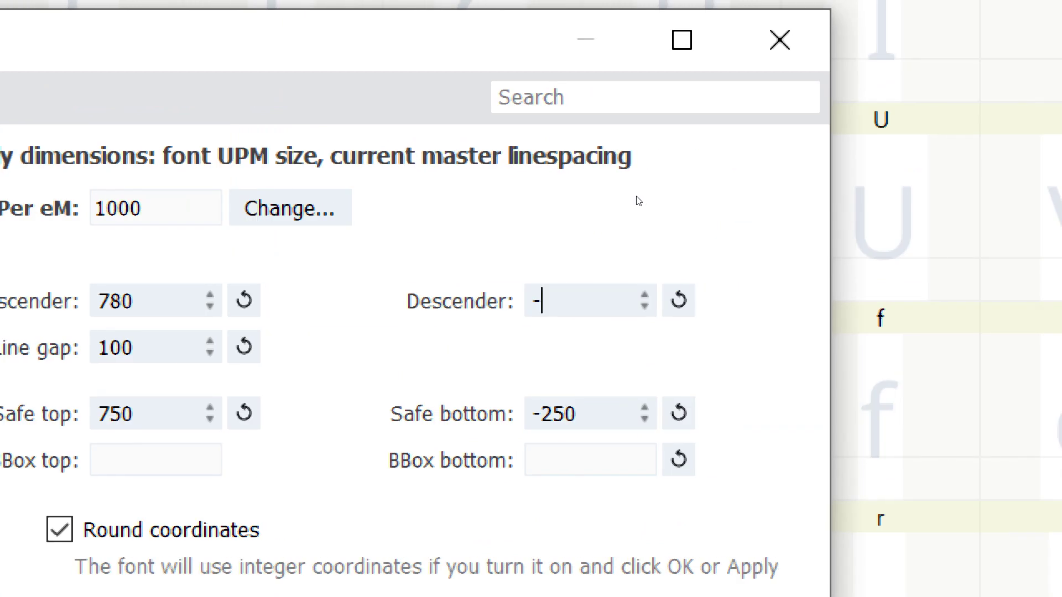
pyautogui.write('220')
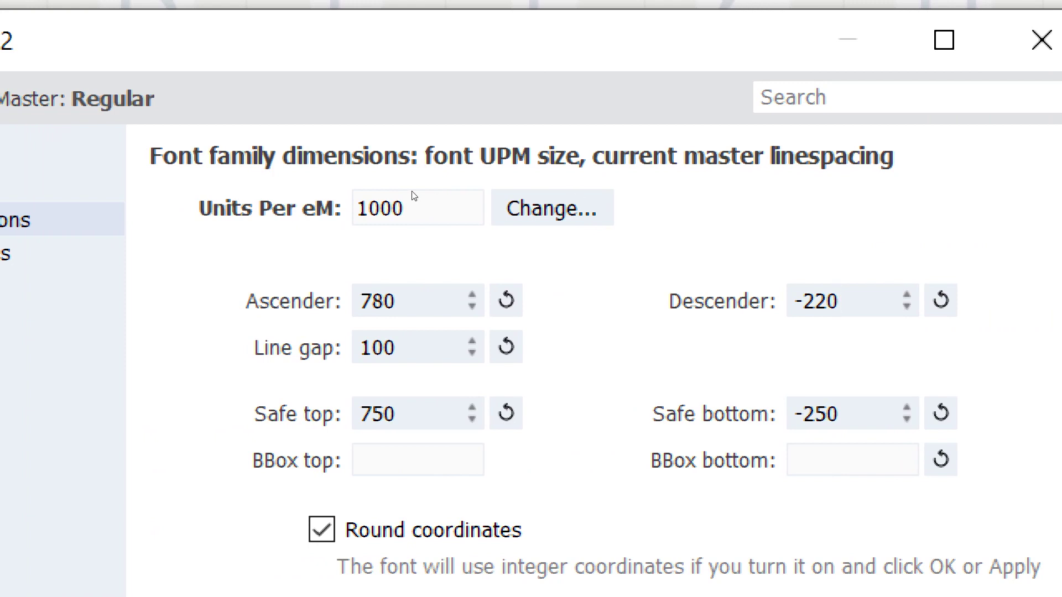
# - Set the family's ascender to 650 and its descender to -350
pyautogui.click(503, 191)
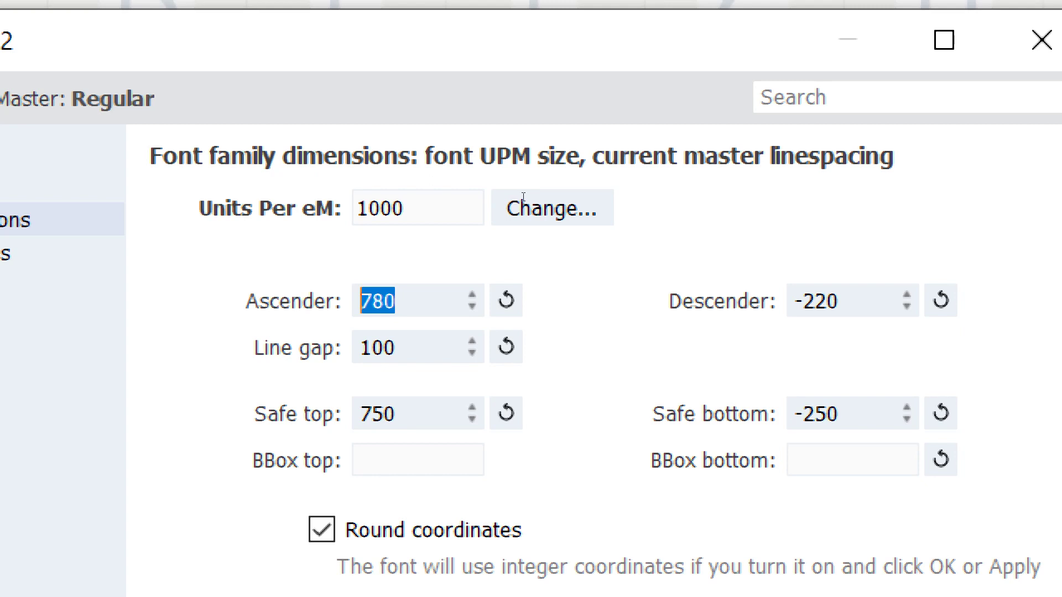
pyautogui.write('65')
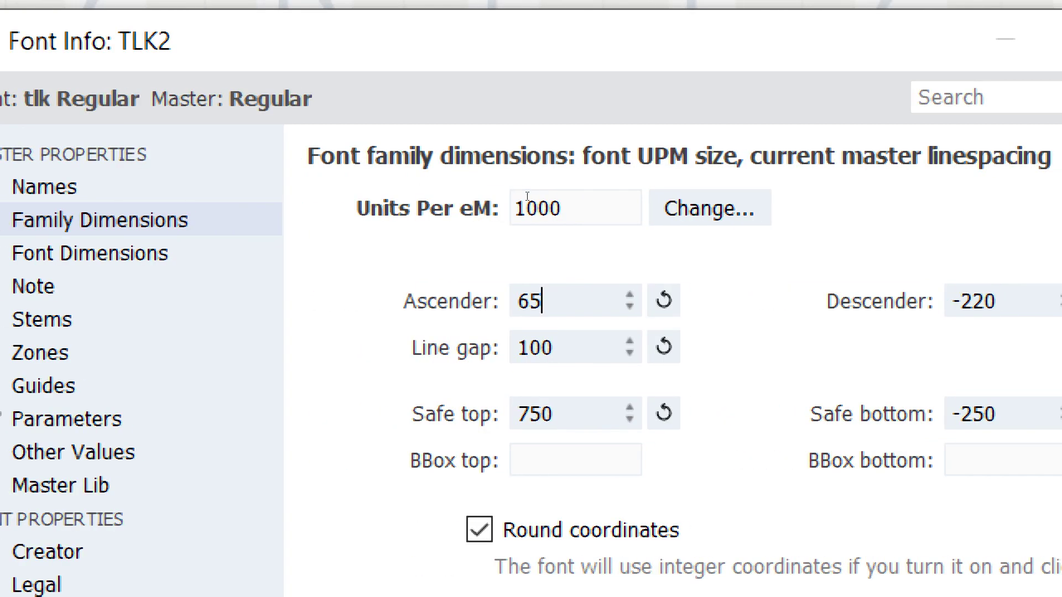
pyautogui.write('0')
pyautogui.press('Tab')
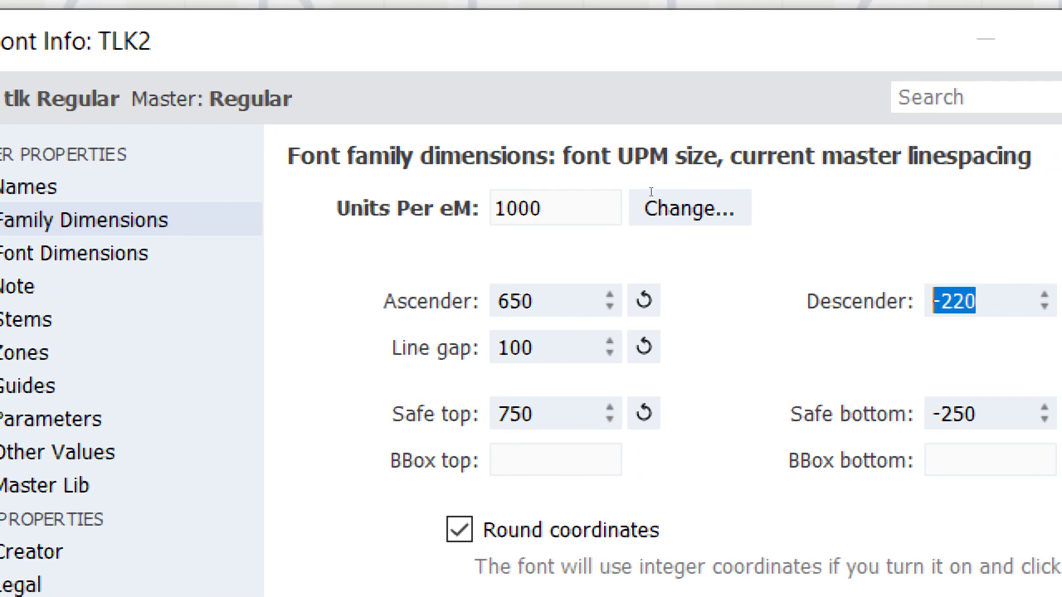
pyautogui.write('350')
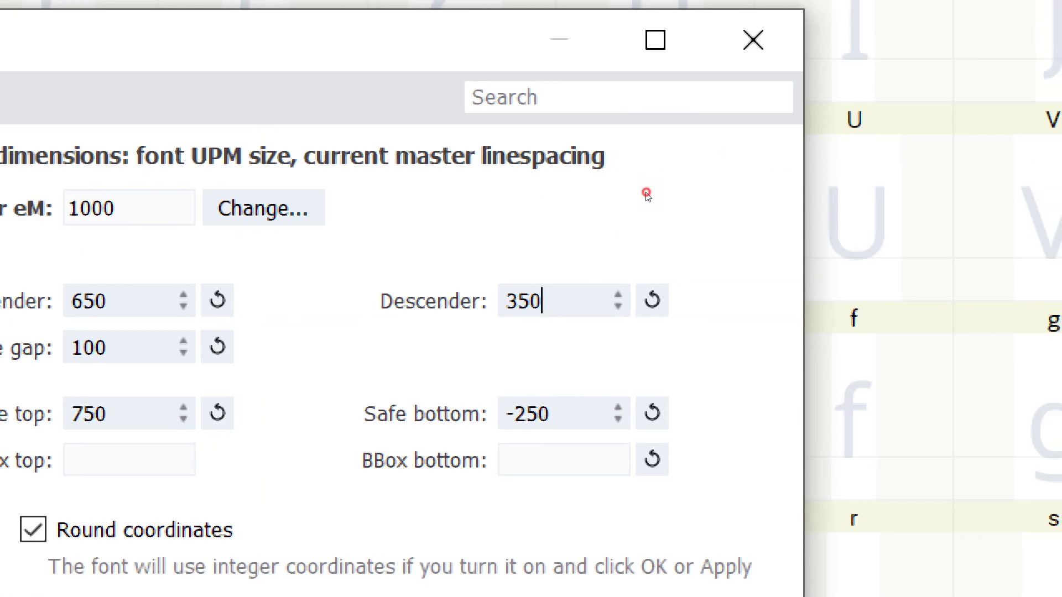
pyautogui.click(647, 193)
pyautogui.write('-')
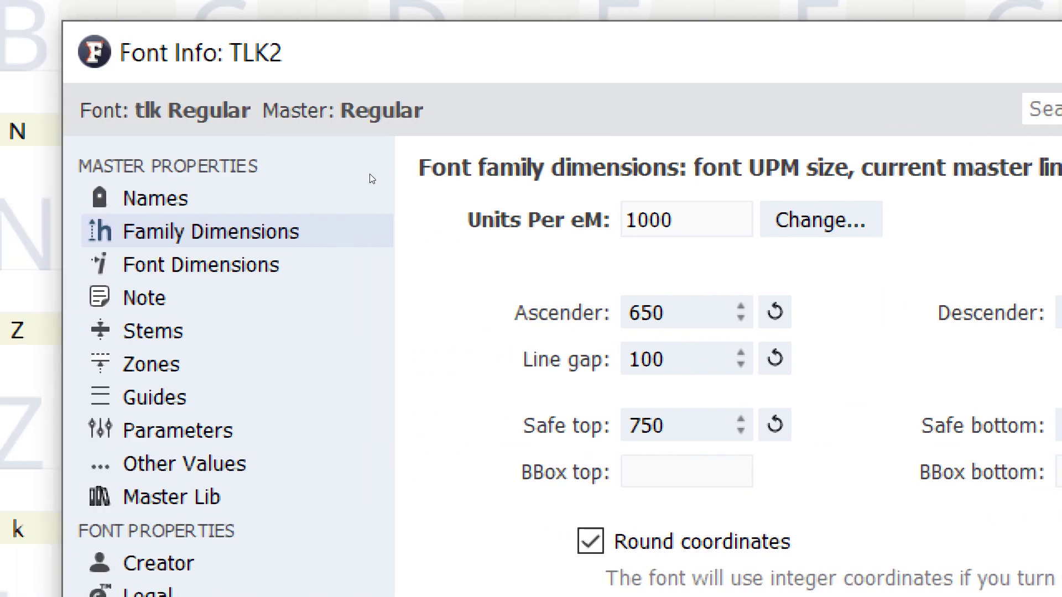
# - Set the caps height to 650 and the x height to 382 in the Font Dimensions section
pyautogui.press('Down')
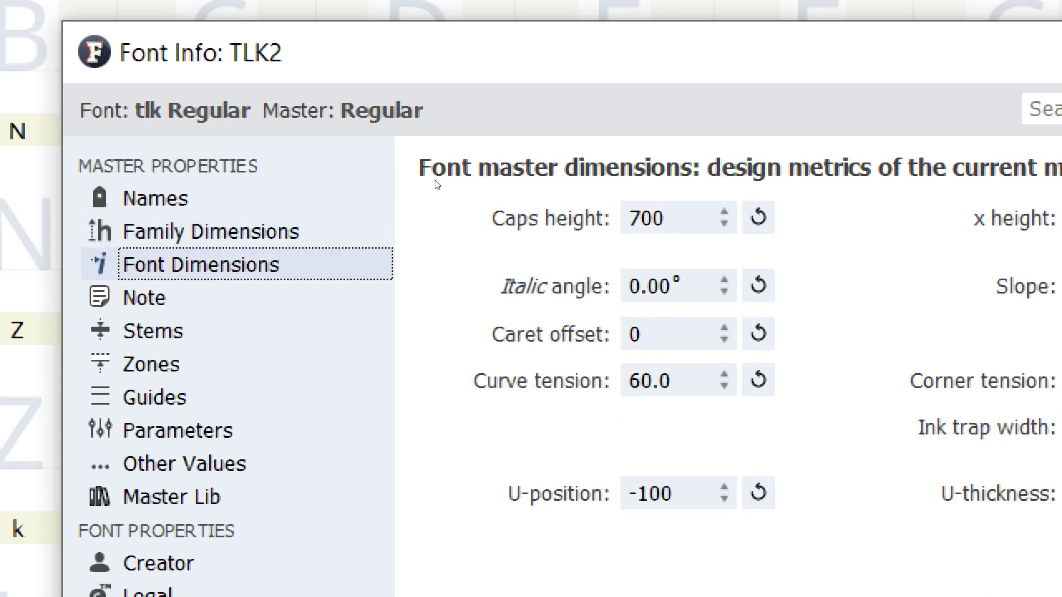
pyautogui.press('Tab')
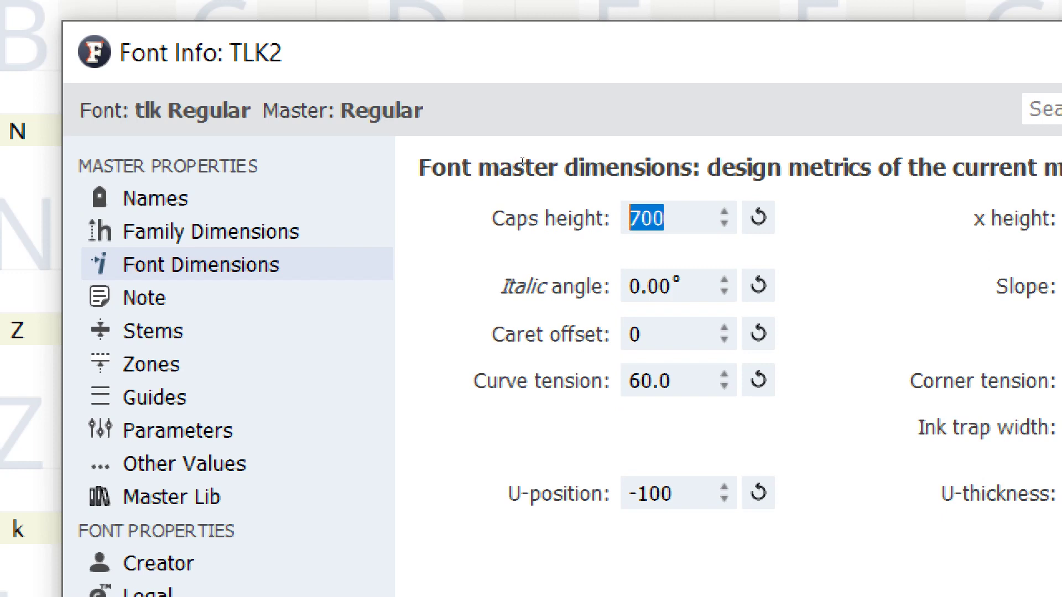
pyautogui.write('650')
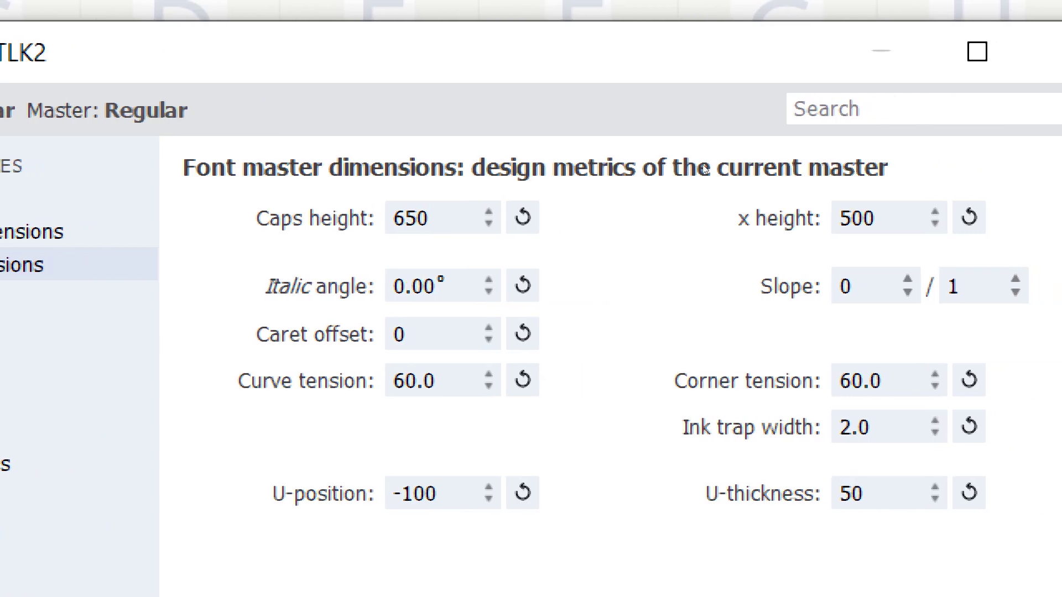
pyautogui.press('Tab')
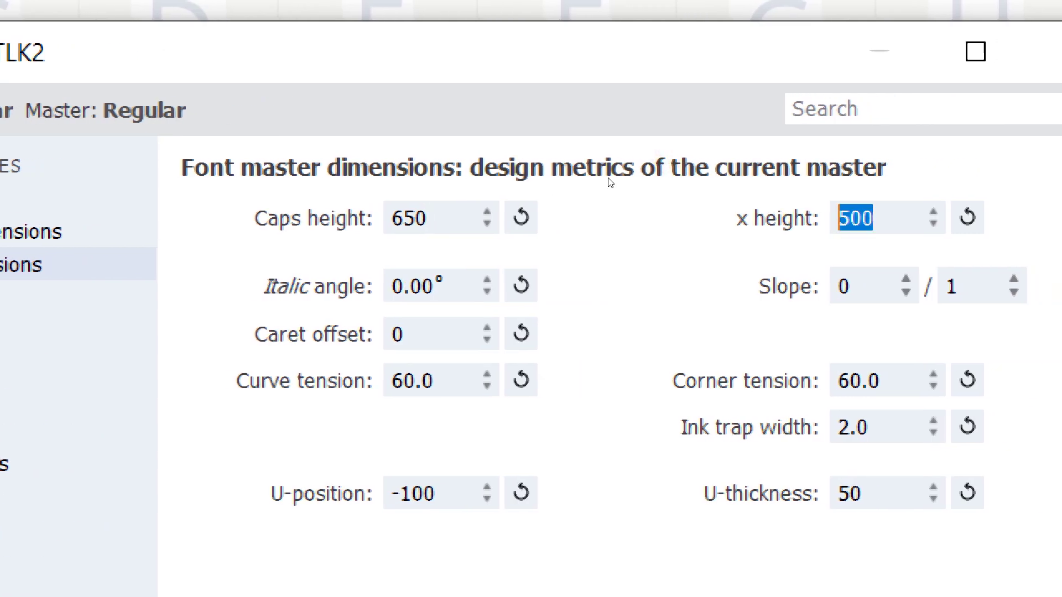
pyautogui.write('382')
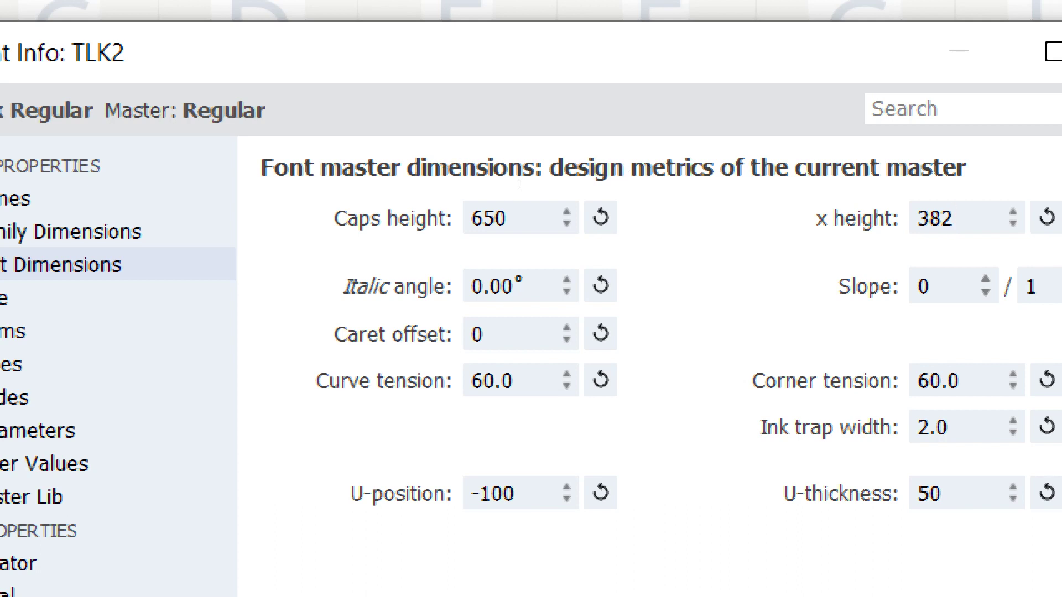
pyautogui.click(485, 188)
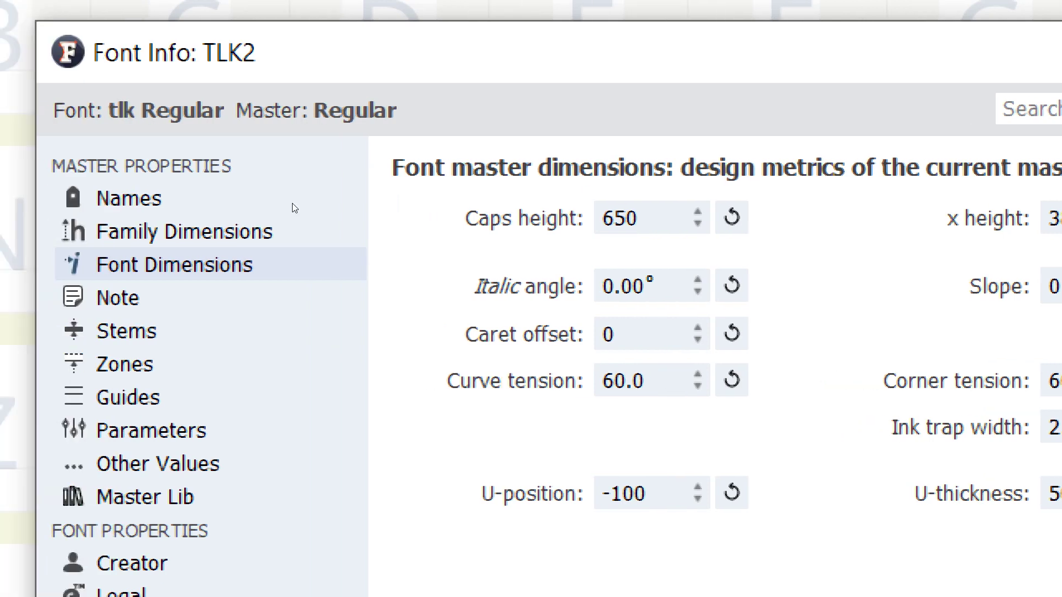
# - Look through the Note and Stems sections, sorting the stems by name and checking the horizontal and vertical entries
pyautogui.press('Down')
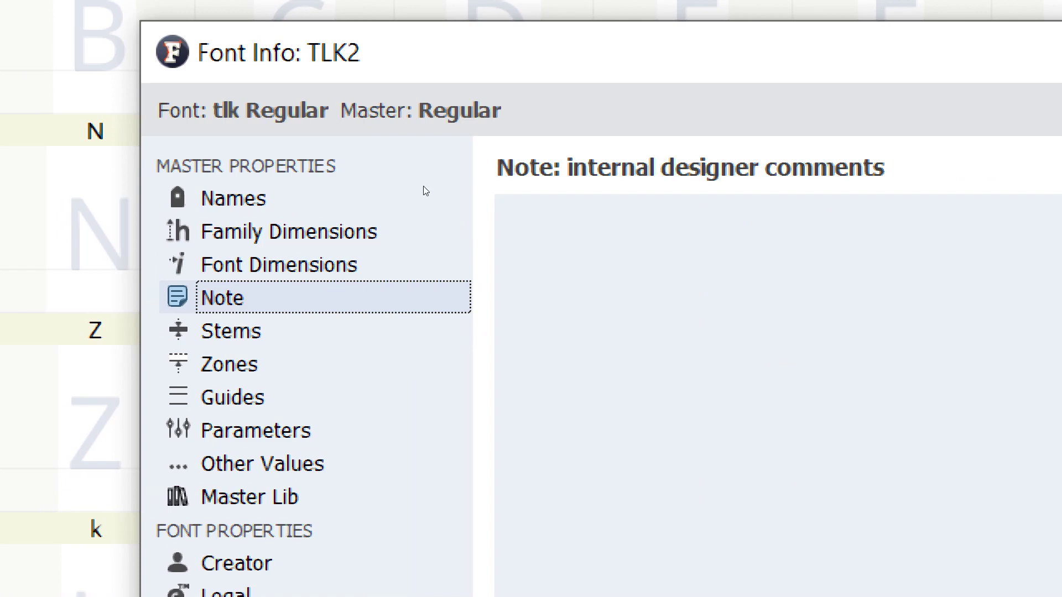
pyautogui.press('Down')
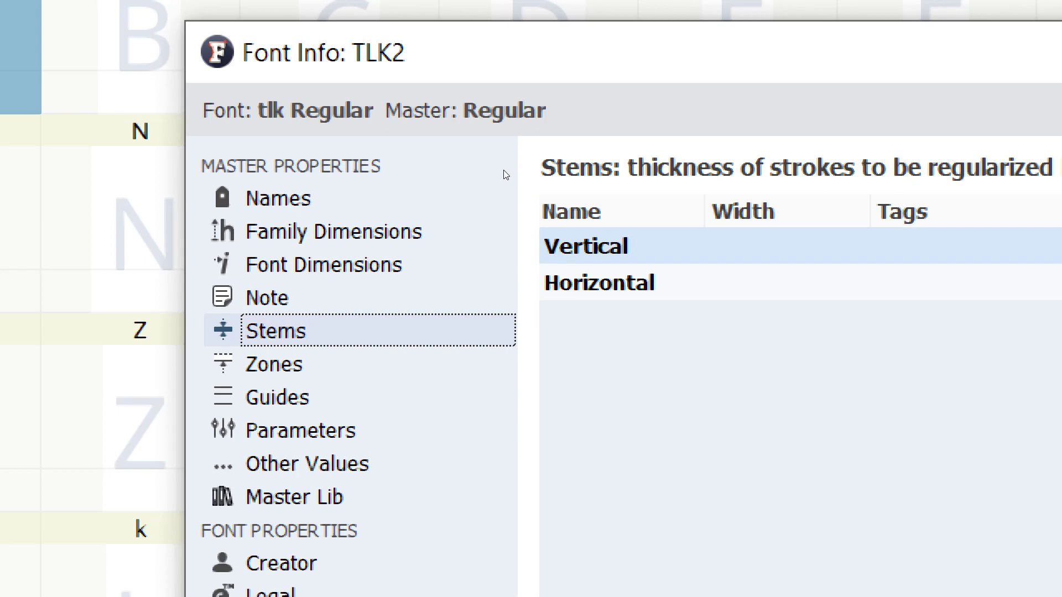
pyautogui.press('Tab')
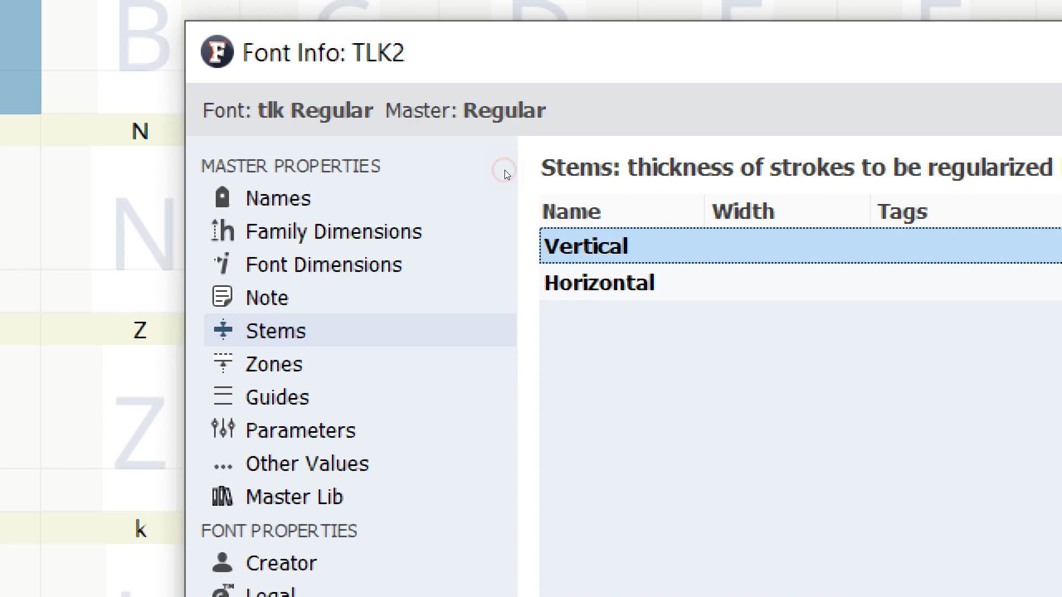
pyautogui.press('Down')
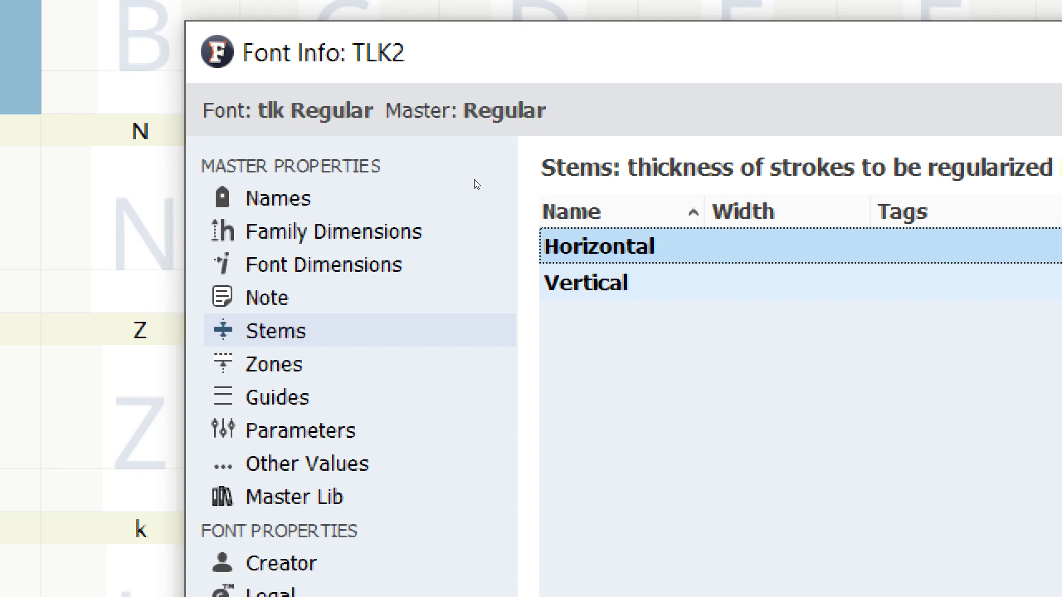
pyautogui.press('Down')
pyautogui.press('Up')
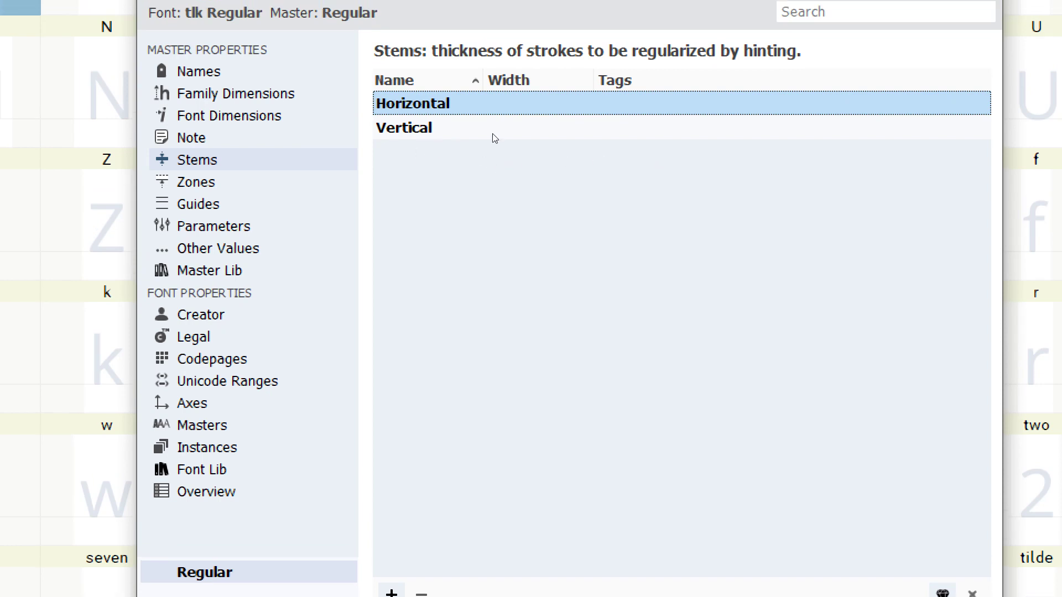
# - Look through the remaining master properties up to Other Values, and examine the vendor, designer, manufacturer and version fields in Creator
pyautogui.click(346, 212)
pyautogui.click(349, 227)
pyautogui.click(355, 247)
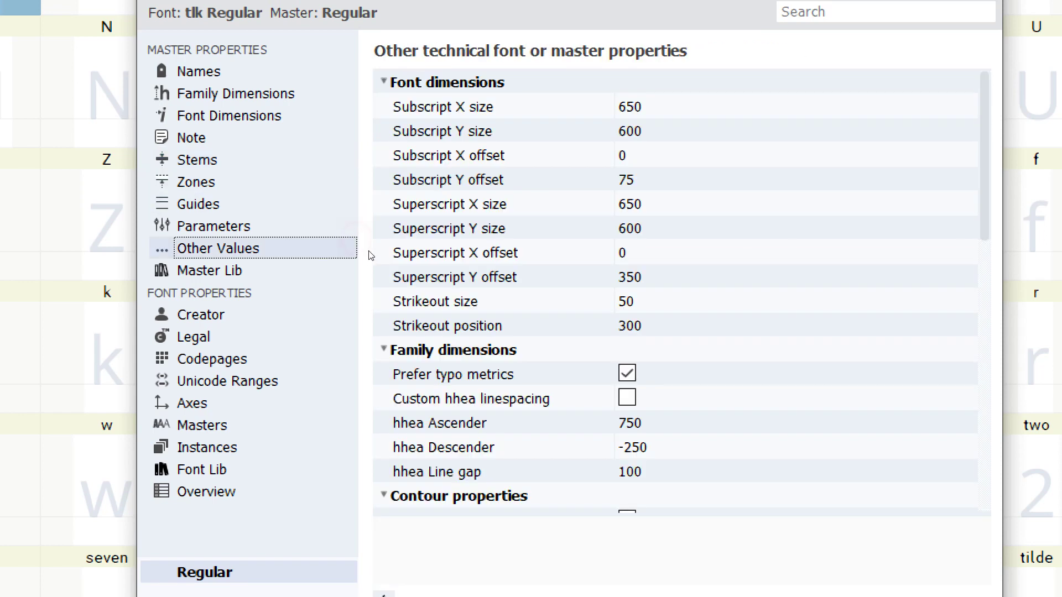
pyautogui.click(360, 264)
pyautogui.click(354, 279)
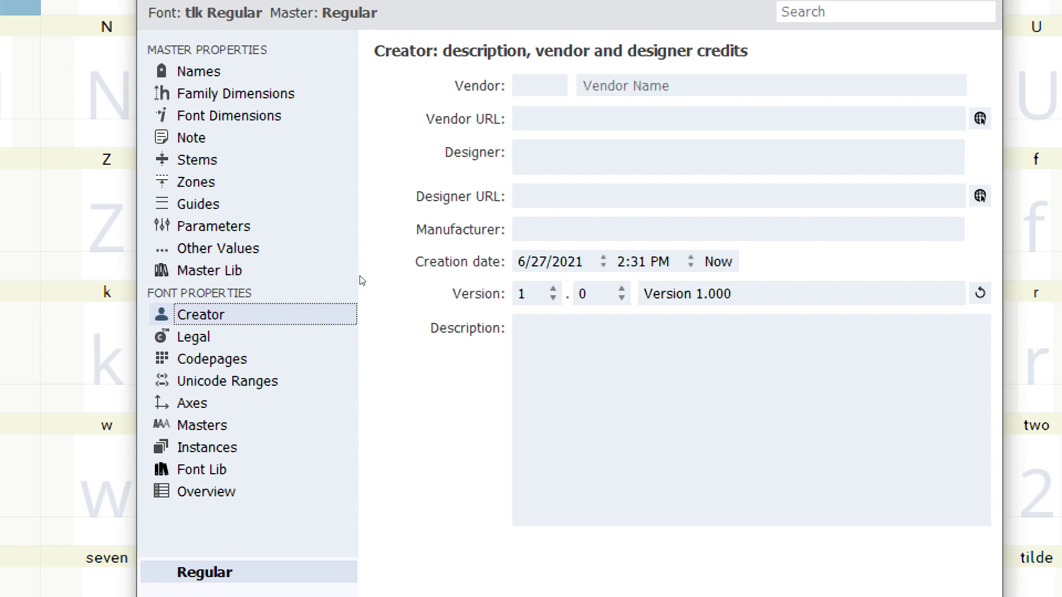
pyautogui.press('Tab')
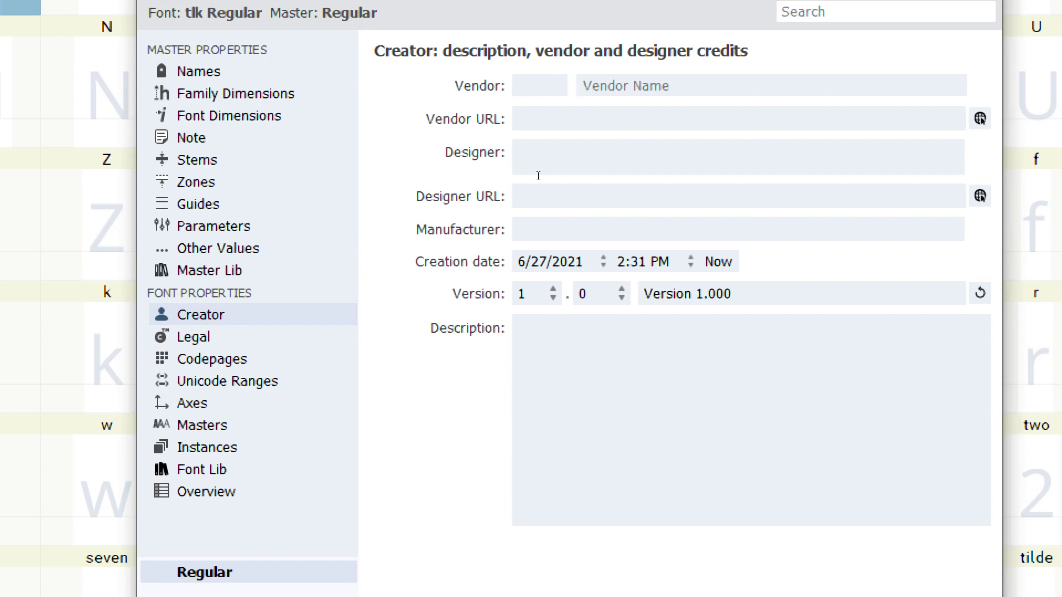
pyautogui.press('Tab')
pyautogui.click(512, 219)
pyautogui.click(516, 231)
pyautogui.click(520, 324)
# - Examine the copyright, trademark, license and embedding fields in the Legal section
pyautogui.press('Down')
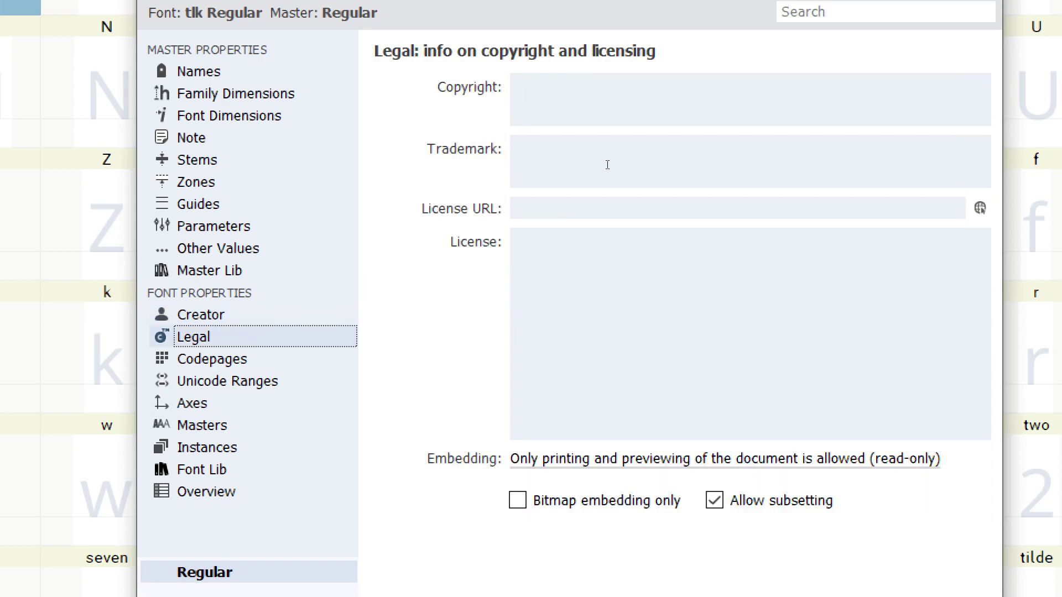
pyautogui.press('Tab')
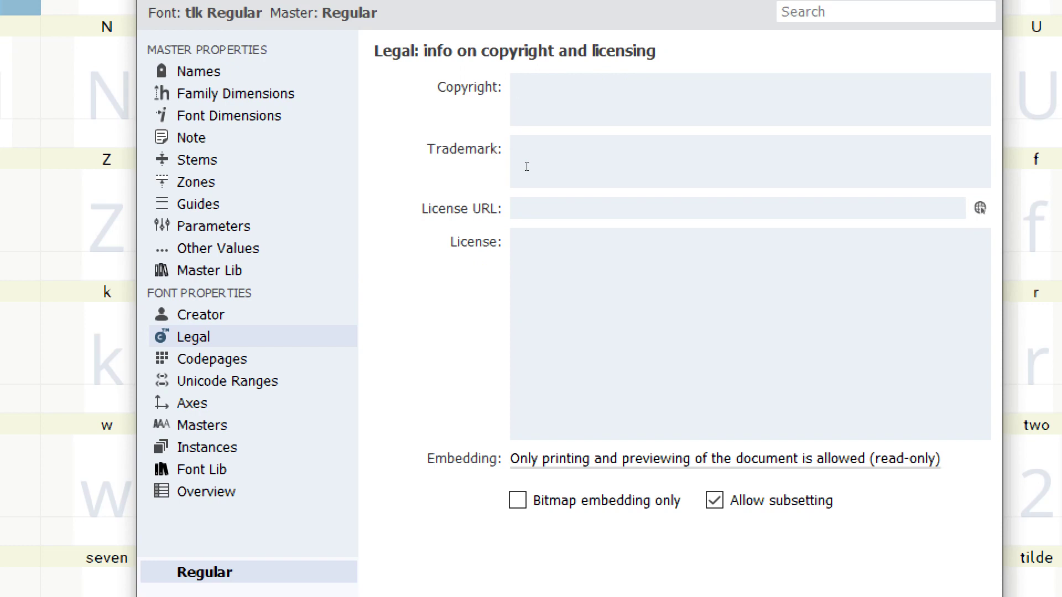
pyautogui.click(580, 274)
pyautogui.click(543, 192)
pyautogui.click(530, 161)
pyautogui.click(548, 278)
pyautogui.click(368, 297)
# - Add the 874 Thai codepage to the codepages the font supports
pyautogui.press('Down')
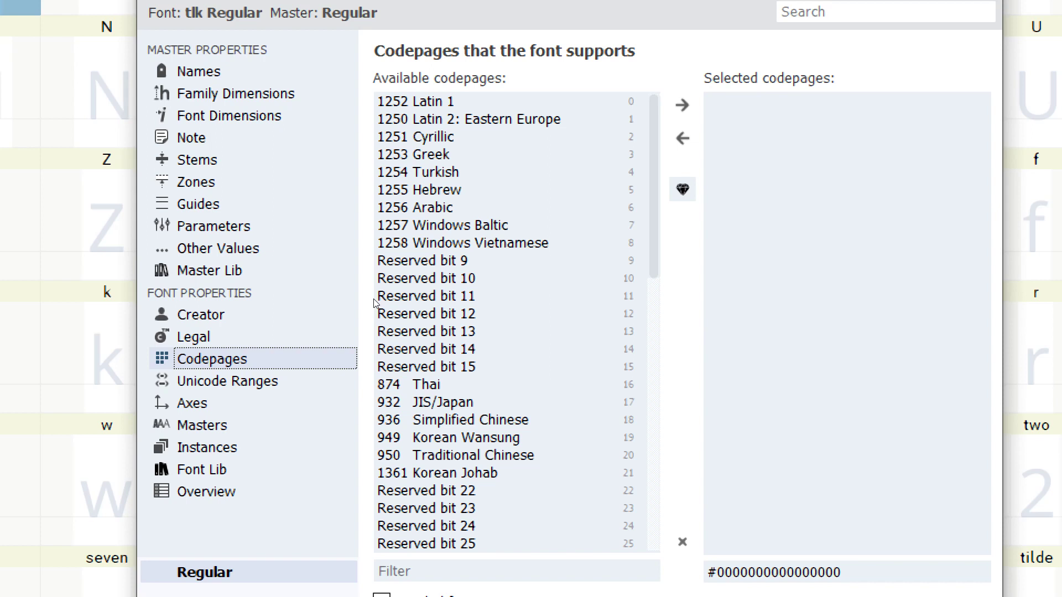
pyautogui.scroll(-2, 493, 232)
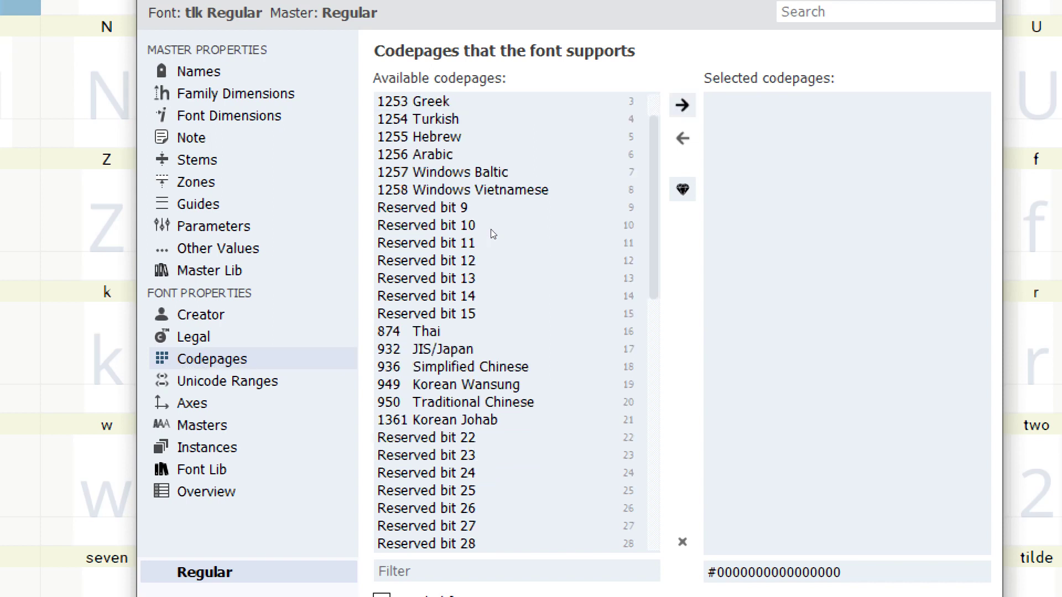
pyautogui.scroll(-10, 493, 232)
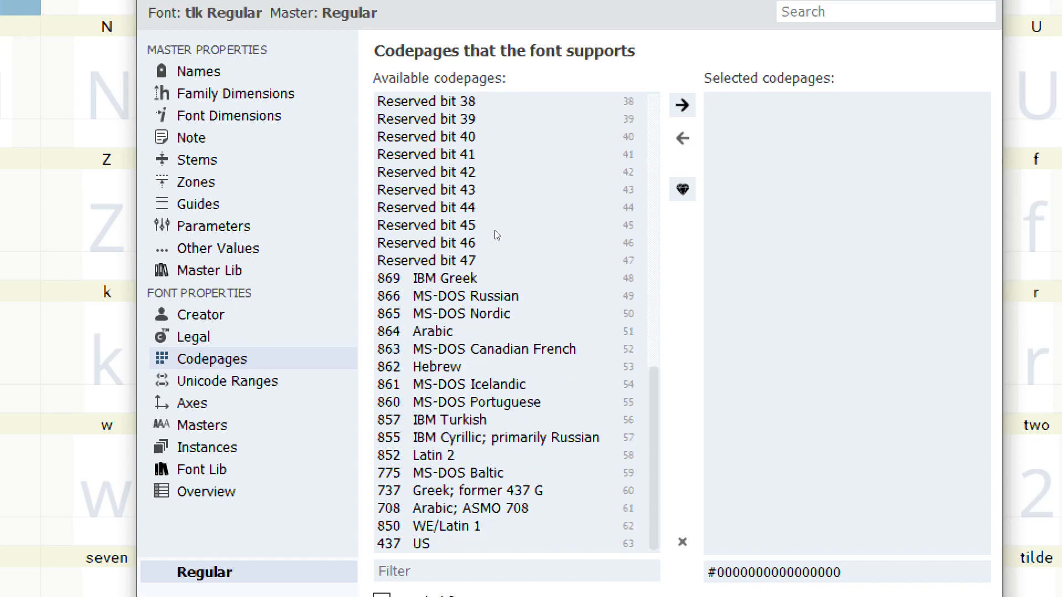
pyautogui.scroll(8, 497, 235)
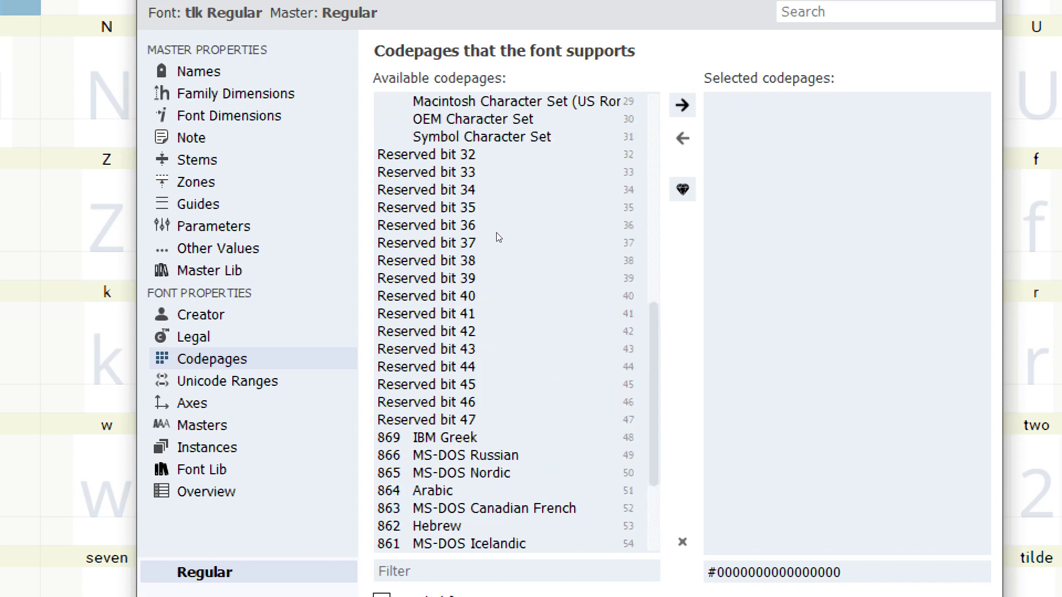
pyautogui.scroll(5, 499, 234)
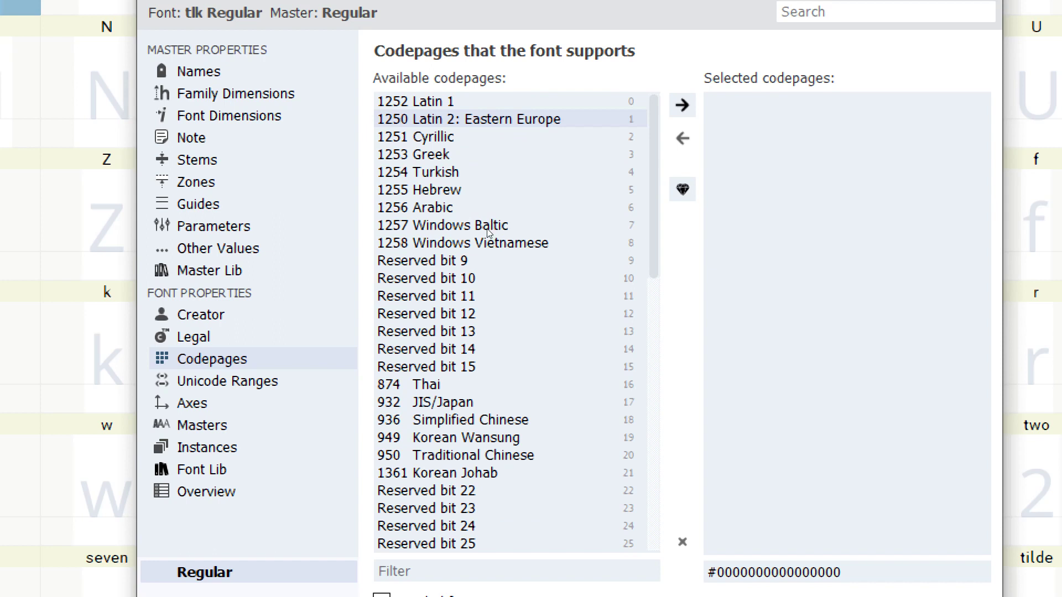
pyautogui.click(461, 308)
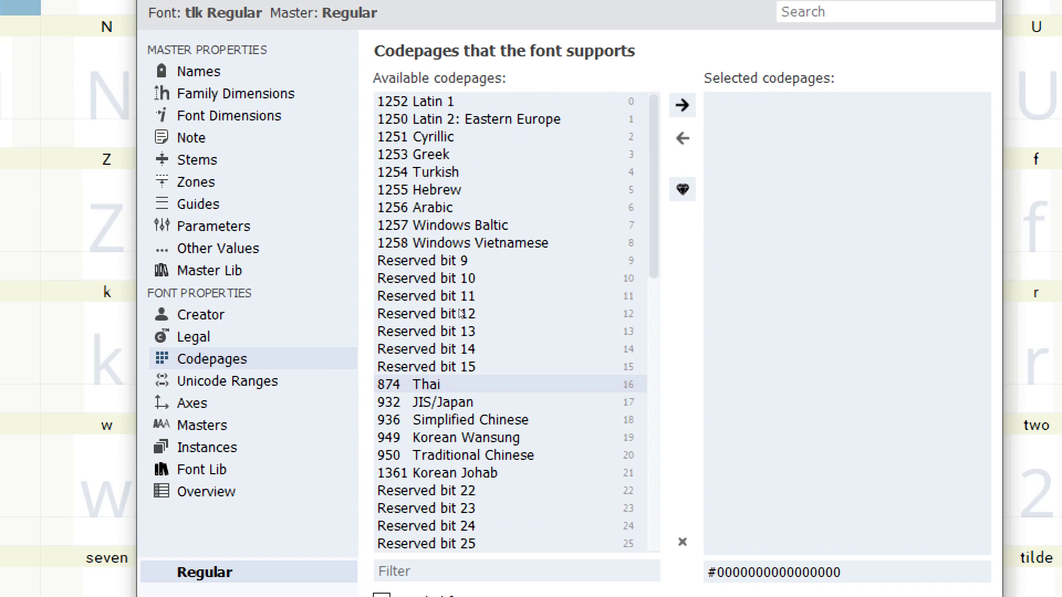
pyautogui.doubleClick(586, 174)
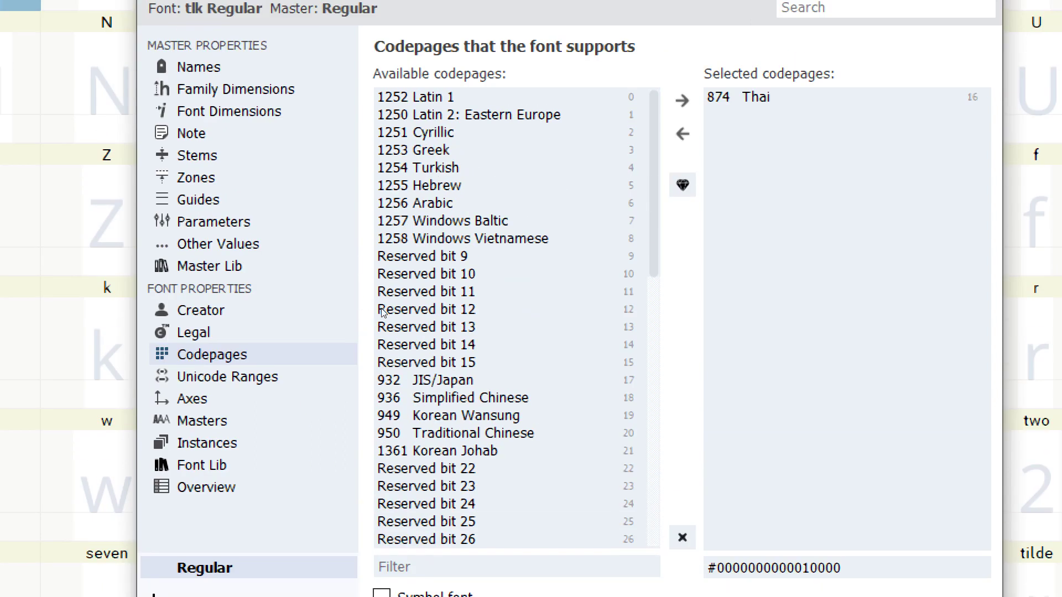
# - Switch the Thai range on and back off in the list of supported Unicode ranges
pyautogui.press('Down')
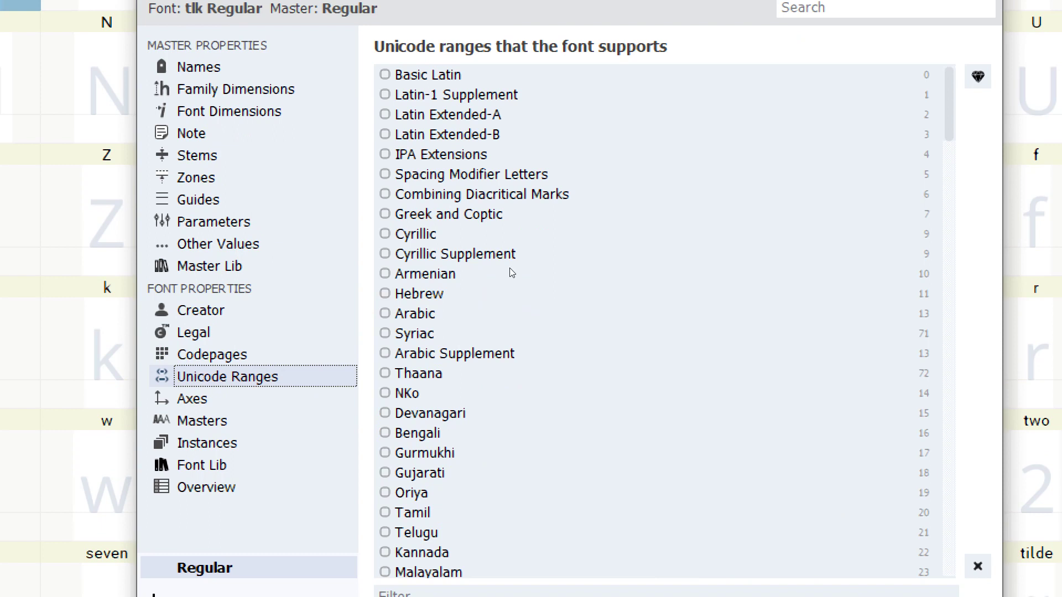
pyautogui.scroll(-1, 512, 272)
pyautogui.scroll(-1, 510, 270)
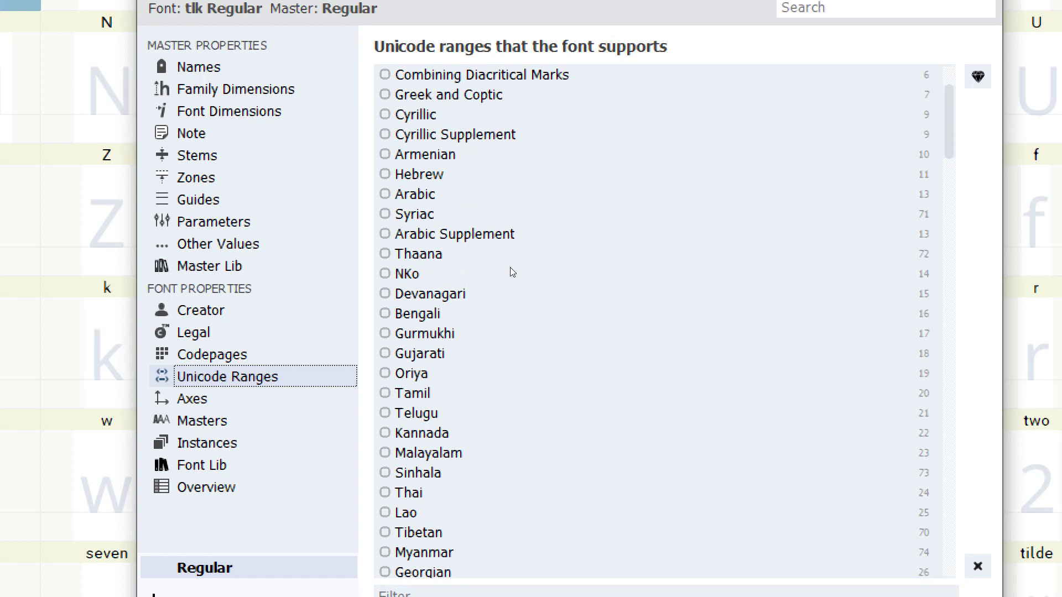
pyautogui.press('Tab')
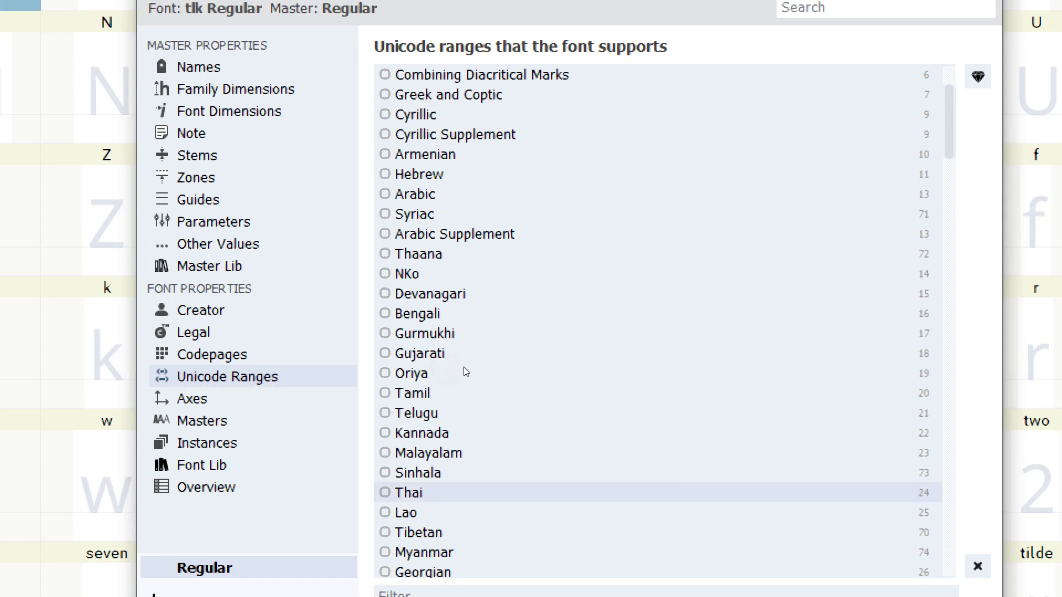
pyautogui.press('space')
pyautogui.press('space')
# - Remove the 874 Thai codepage from the font's selected codepages
pyautogui.hotkey('shift', 'Tab')
pyautogui.press('Up')
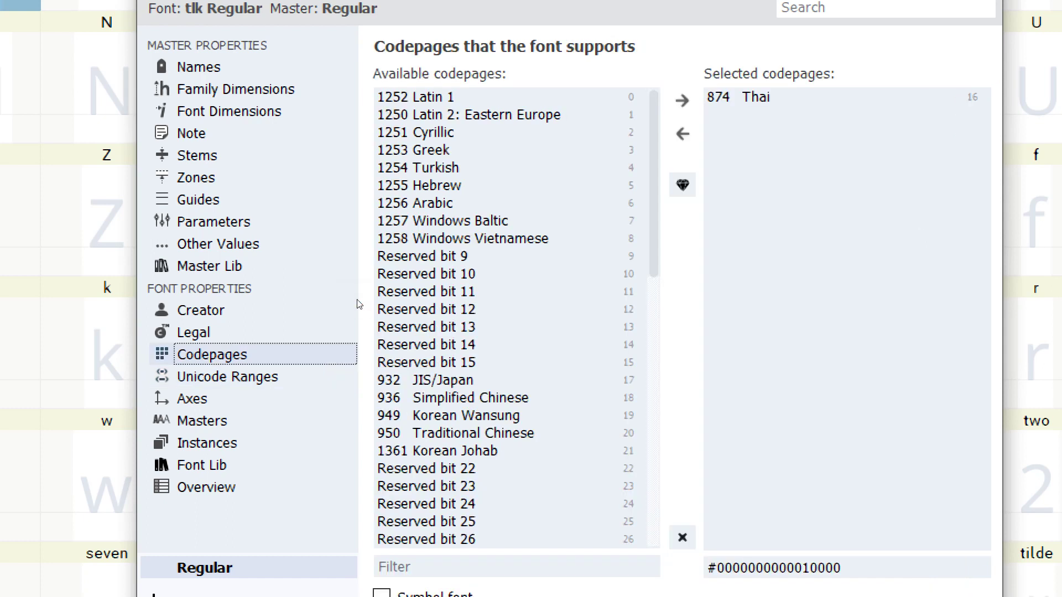
pyautogui.press('Tab')
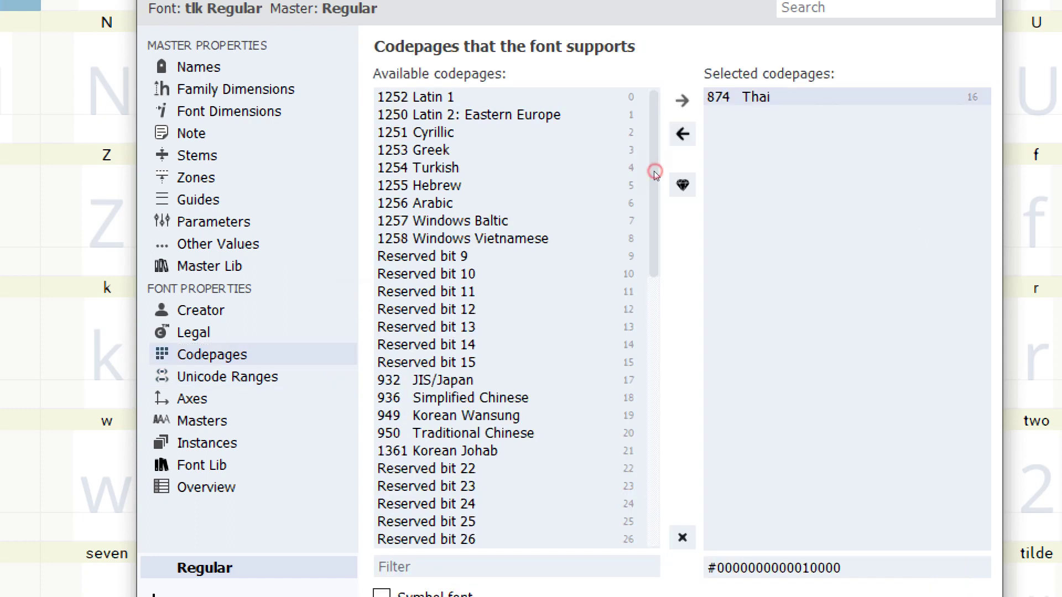
pyautogui.press('Delete')
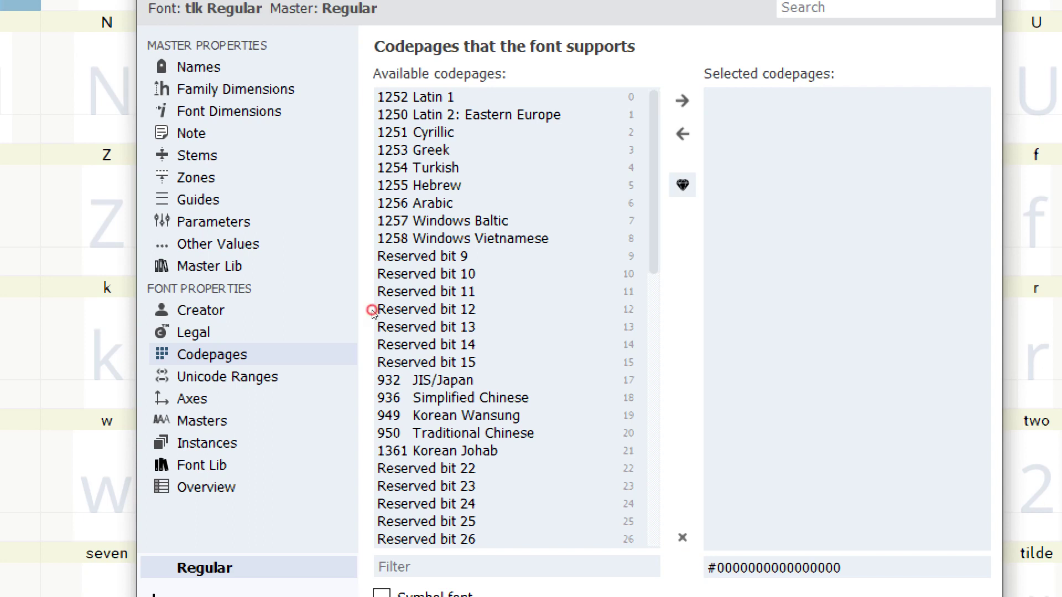
# - Look through the font properties from Unicode Ranges to Overview, and check all master properties in the overview table
pyautogui.hotkey('shift', 'Tab')
pyautogui.press('Down')
pyautogui.press('Down')
pyautogui.press('Down')
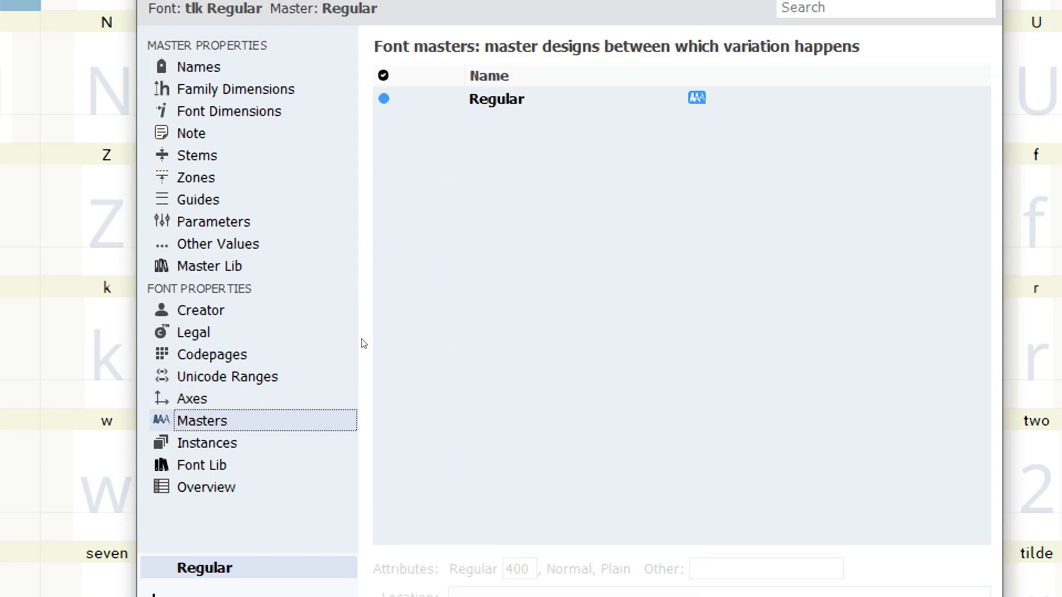
pyautogui.press('Down')
pyautogui.press('Down')
pyautogui.press('Down')
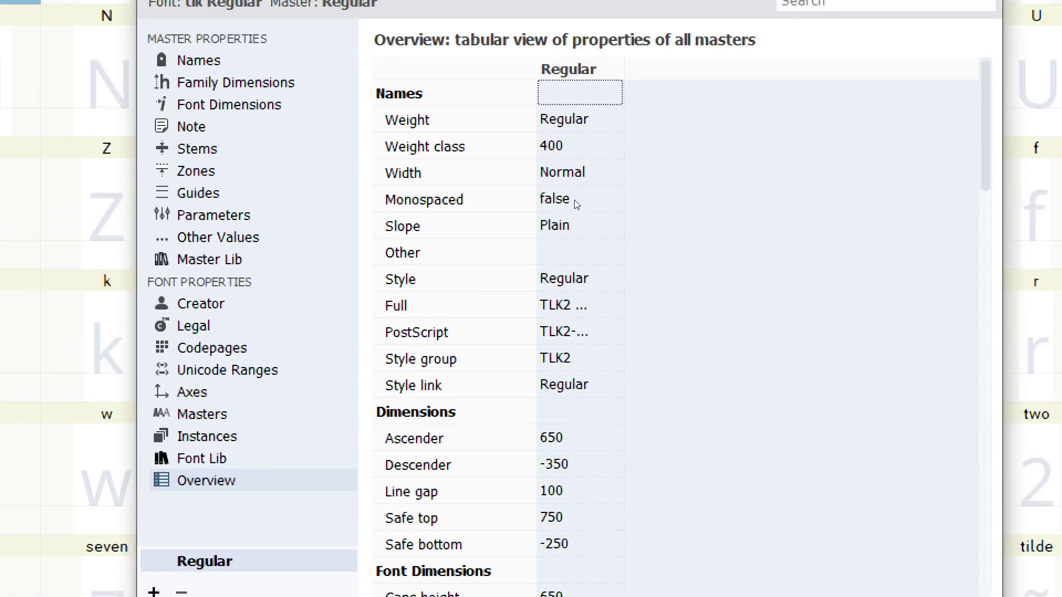
pyautogui.scroll(-2, 574, 200)
pyautogui.scroll(-15, 572, 207)
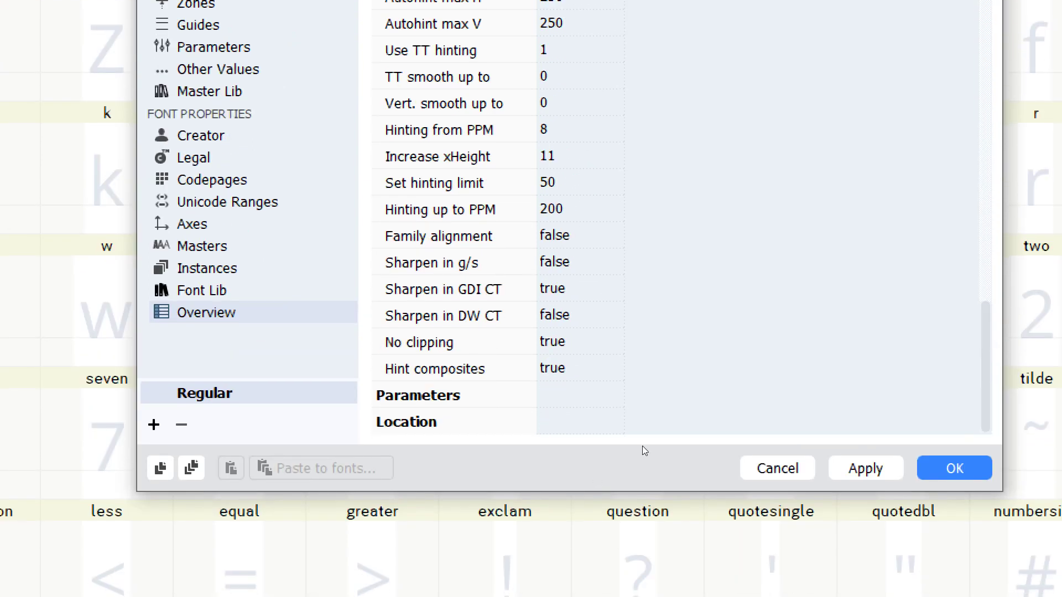
# - Apply the Font Info settings and return to the font's glyph grid
pyautogui.hotkey('alt', 'a')
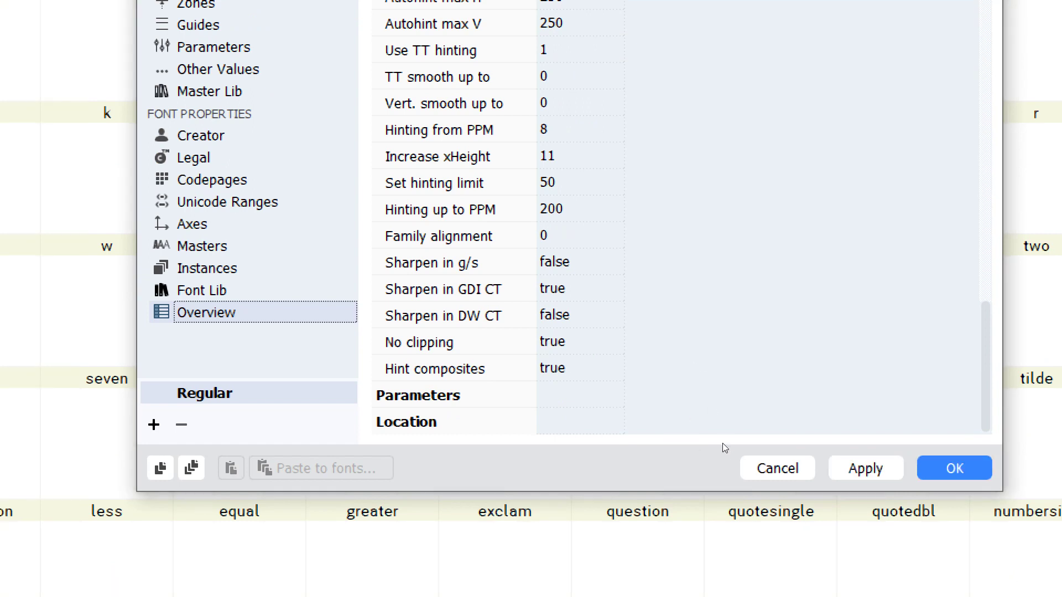
pyautogui.press('Return')
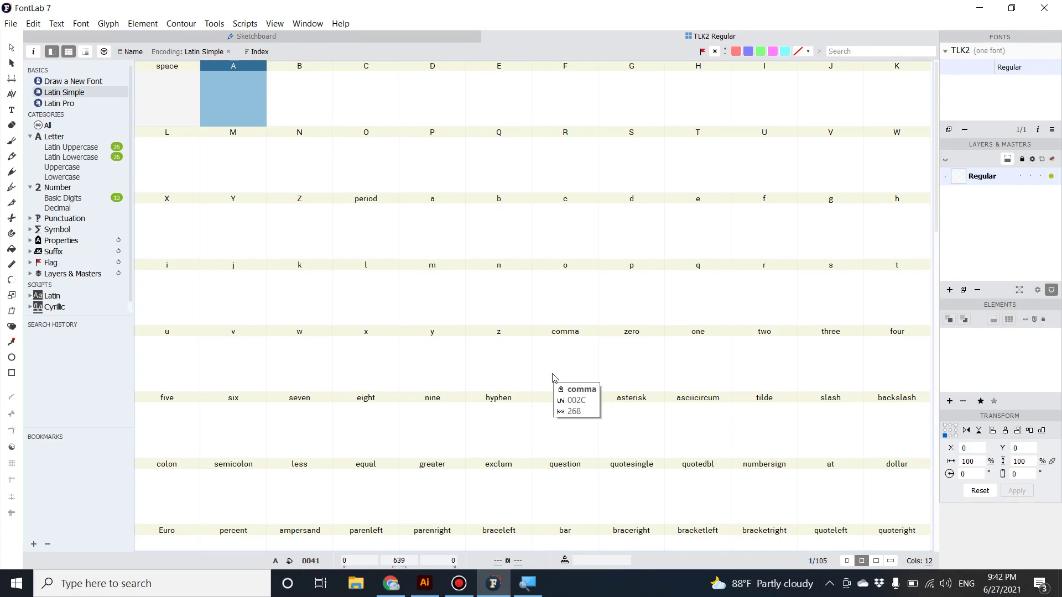
pyautogui.scroll(-4, 510, 355)
pyautogui.scroll(4, 511, 353)
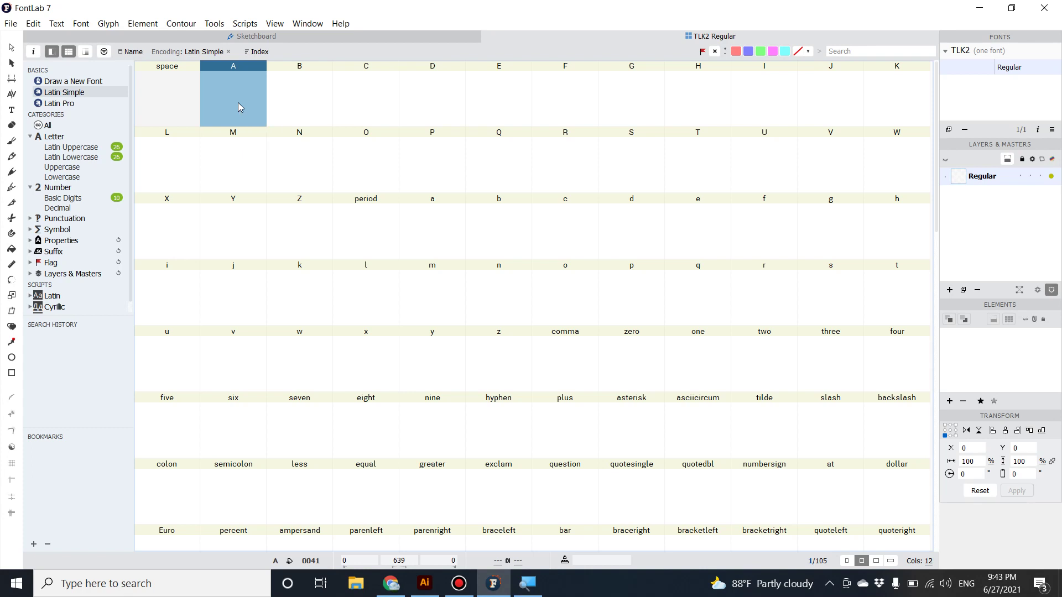
# - Open the artwork import dialog to view the files in the lowercases1 folder, and close it without importing
pyautogui.click(8, 23)
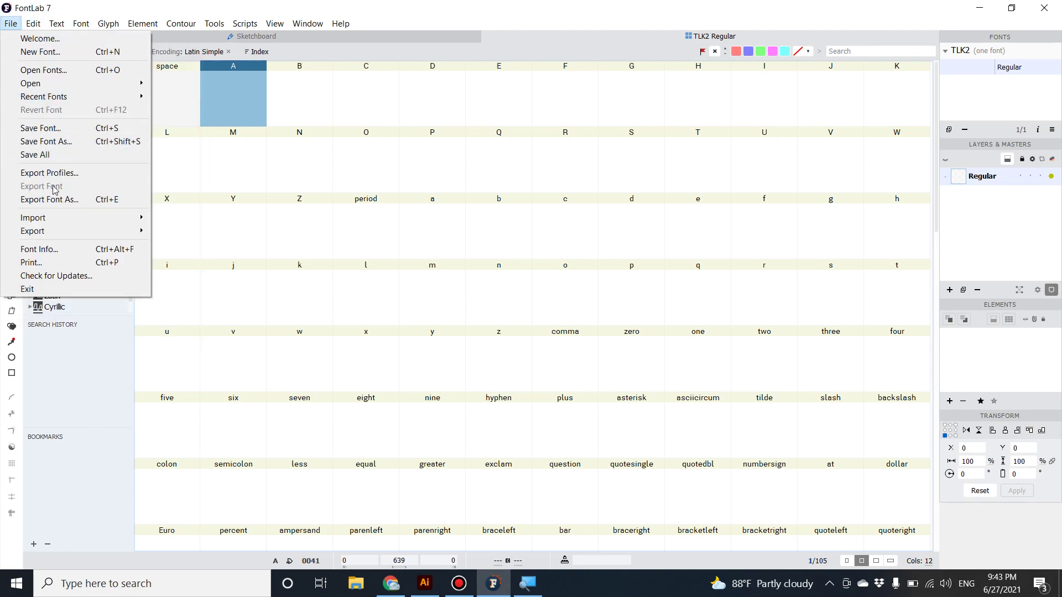
pyautogui.moveTo(66, 216)
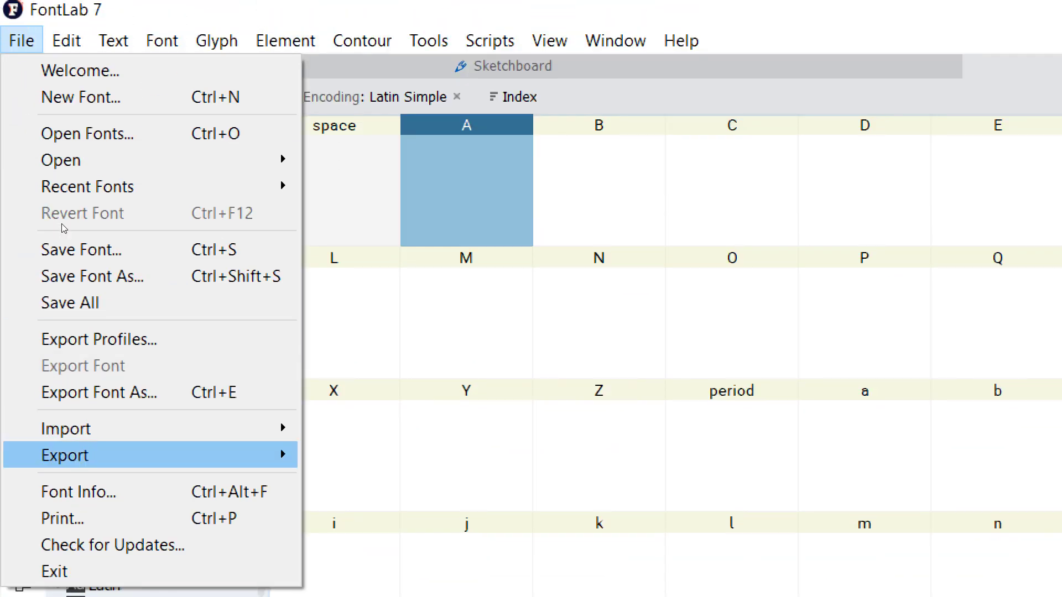
pyautogui.moveTo(64, 428)
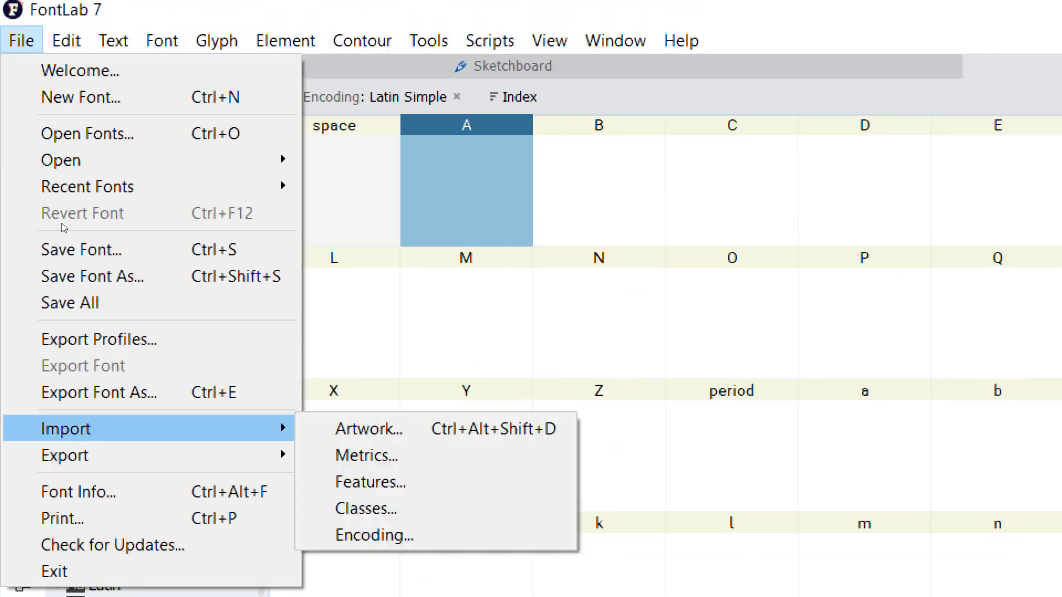
pyautogui.click(224, 213)
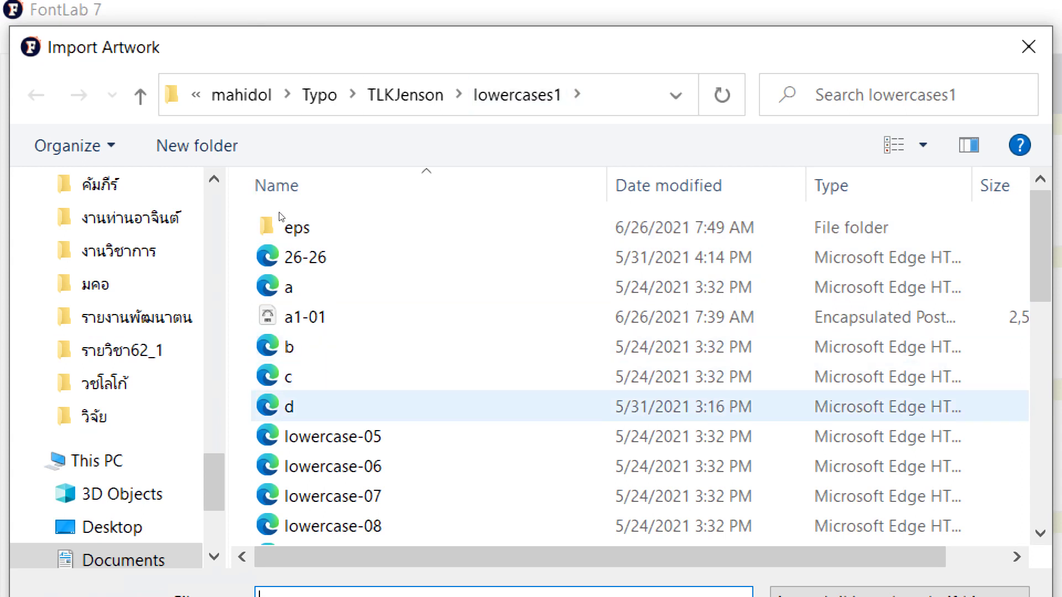
pyautogui.press('Escape')
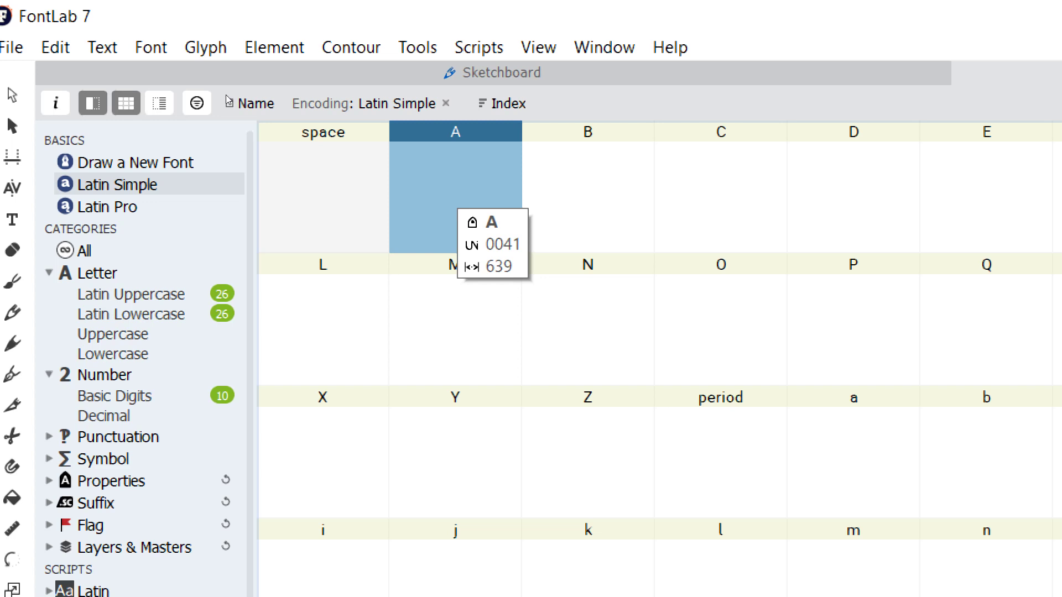
pyautogui.press('Right')
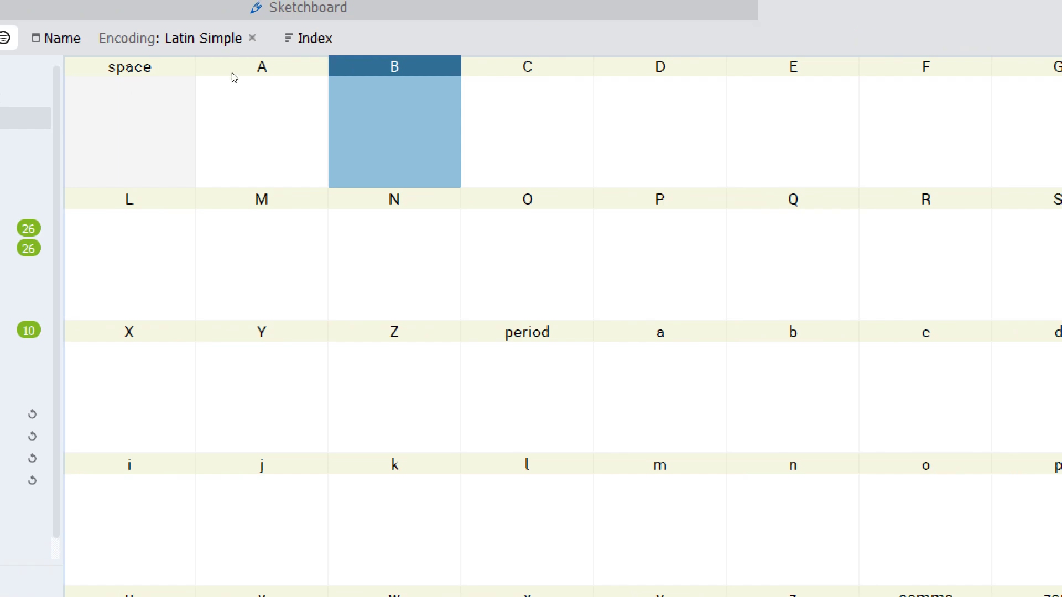
pyautogui.moveTo(241, 105)
pyautogui.moveTo(237, 95)
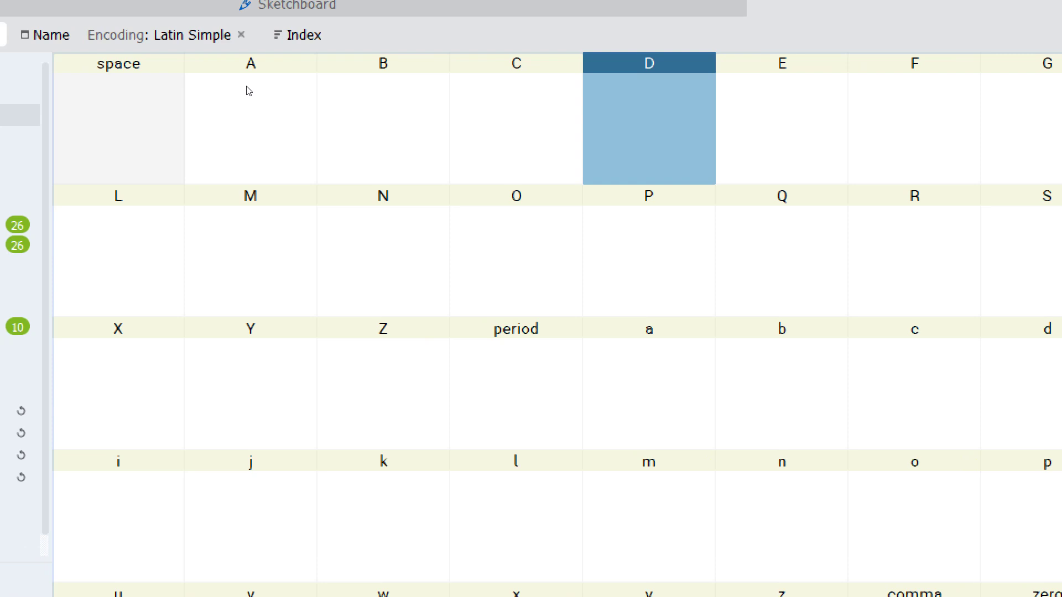
pyautogui.moveTo(248, 91)
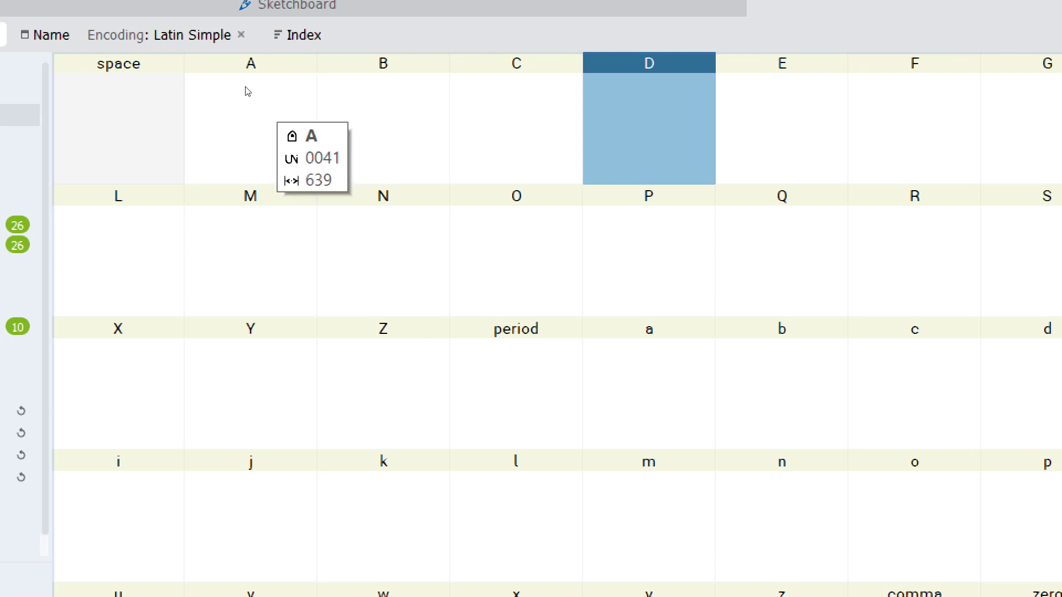
pyautogui.click(237, 72)
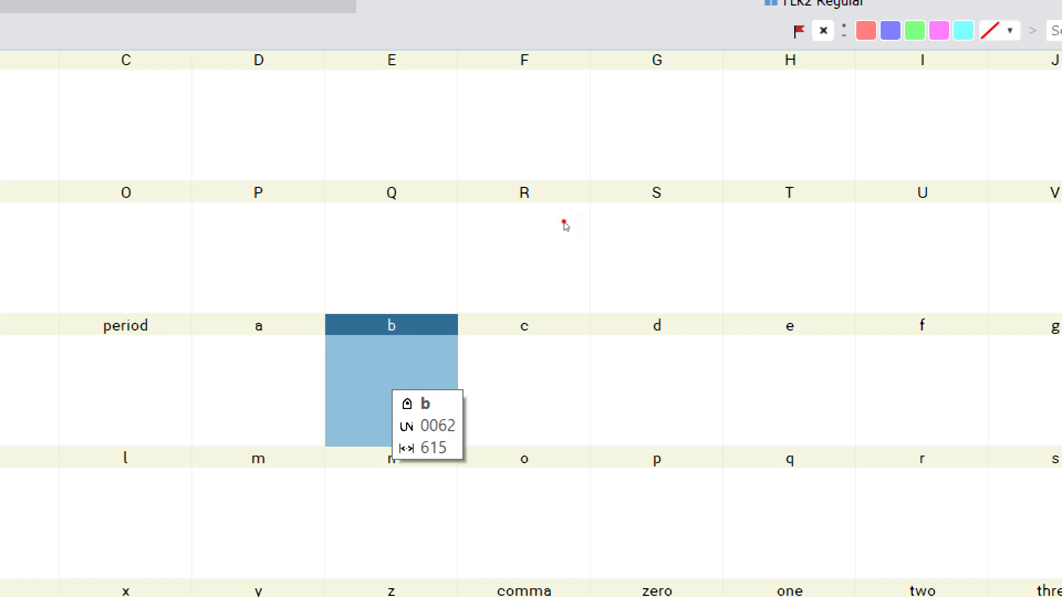
pyautogui.press('Right')
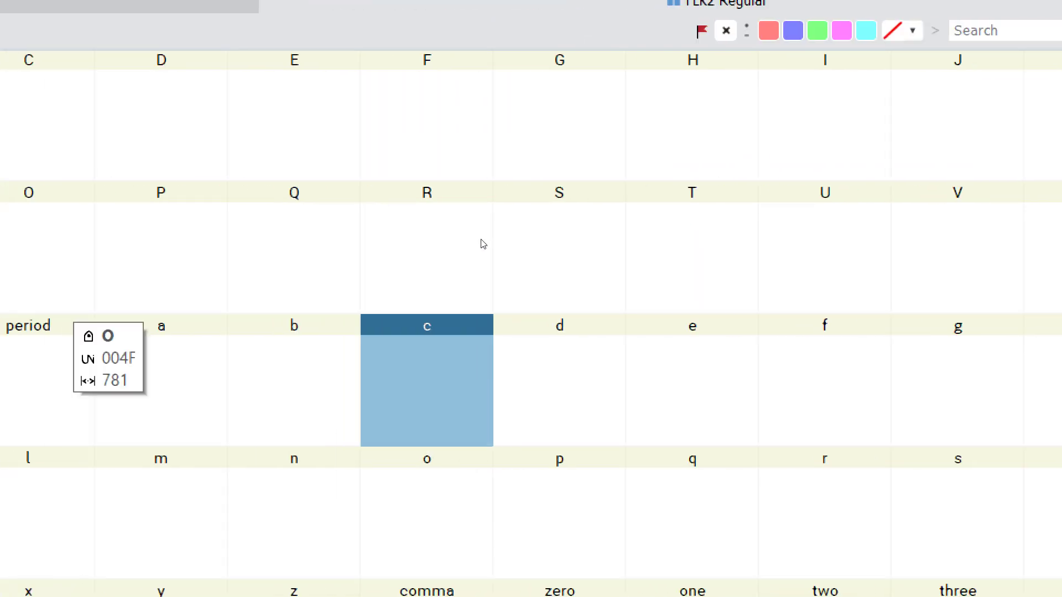
pyautogui.press('Left')
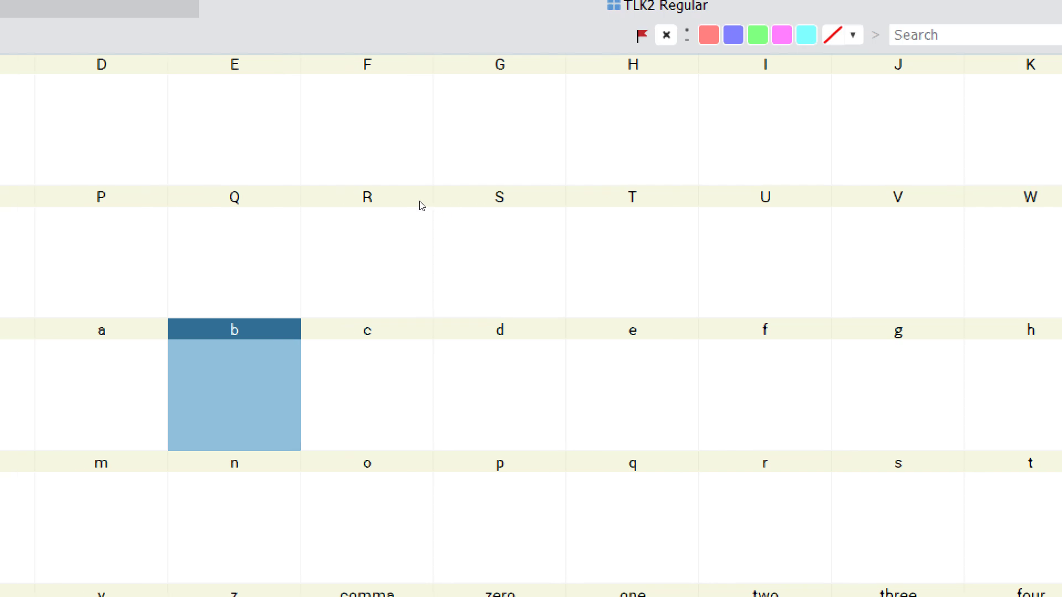
pyautogui.press('Left')
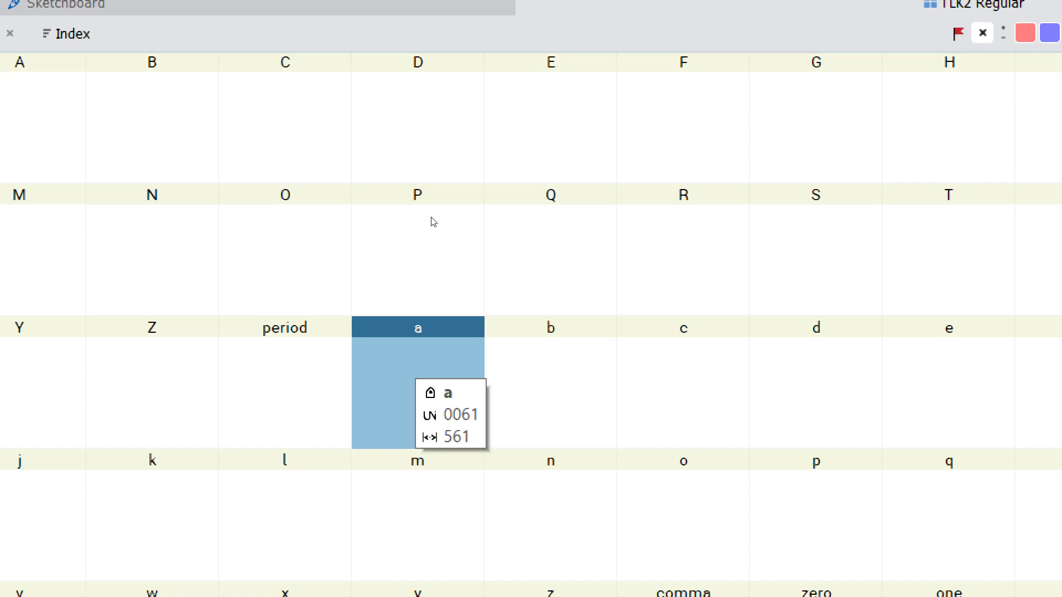
pyautogui.press('Right')
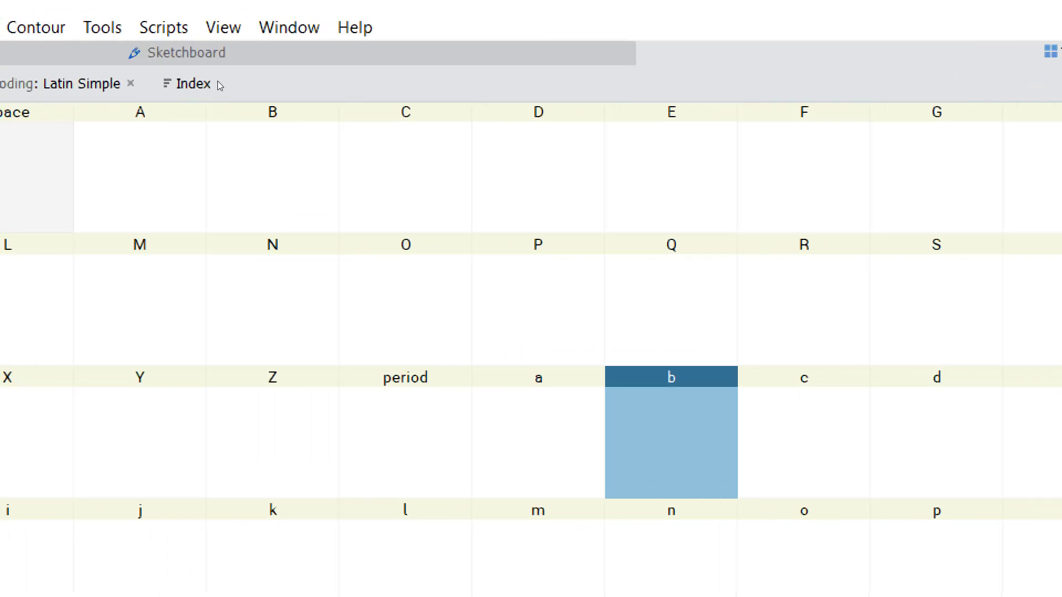
pyautogui.hotkey('shift', 'a')
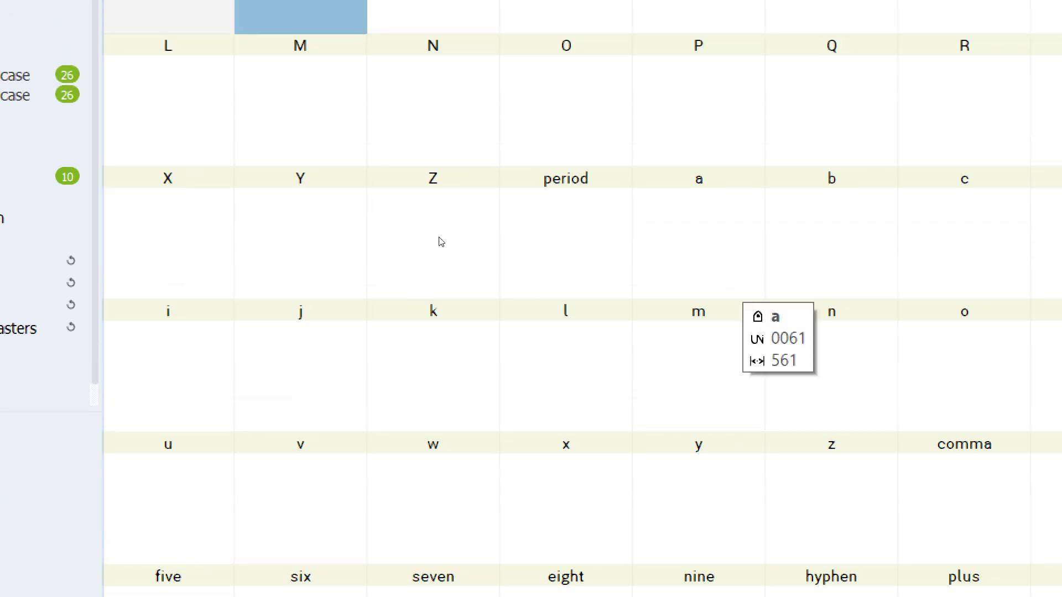
pyautogui.click(698, 237)
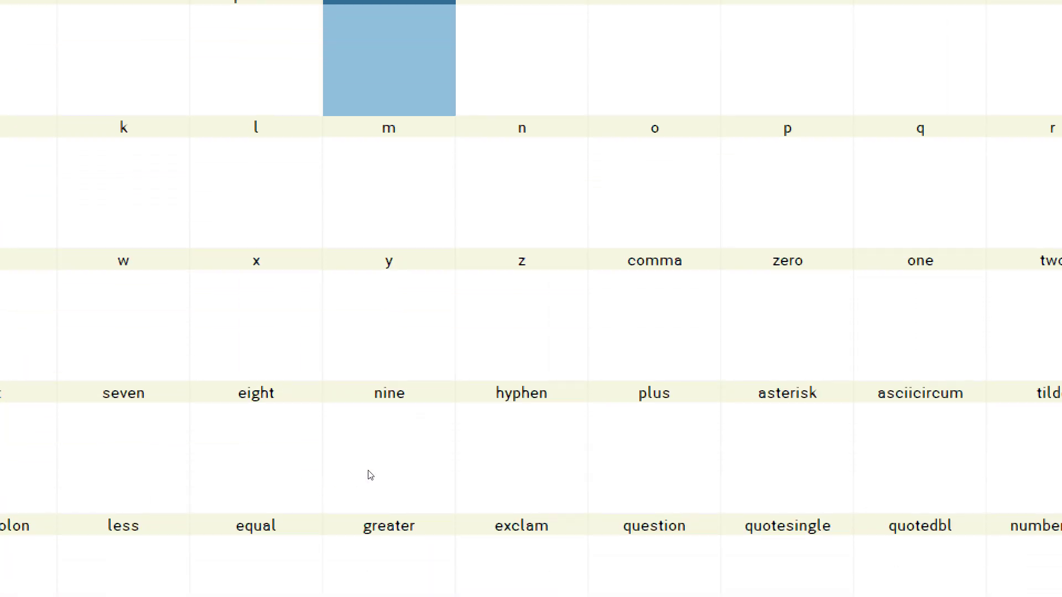
pyautogui.click(432, 432)
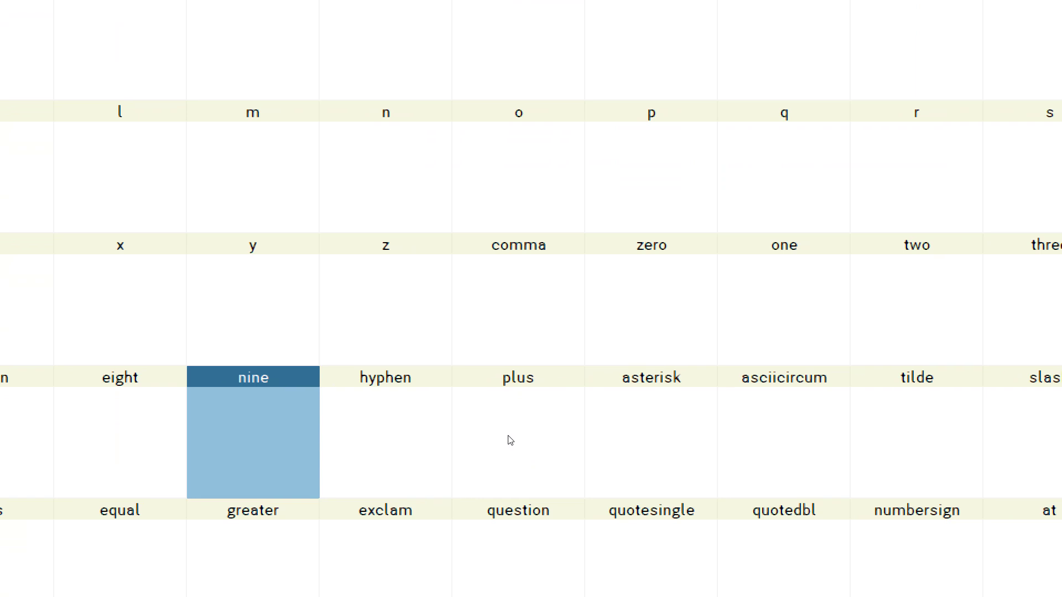
pyautogui.click(477, 494)
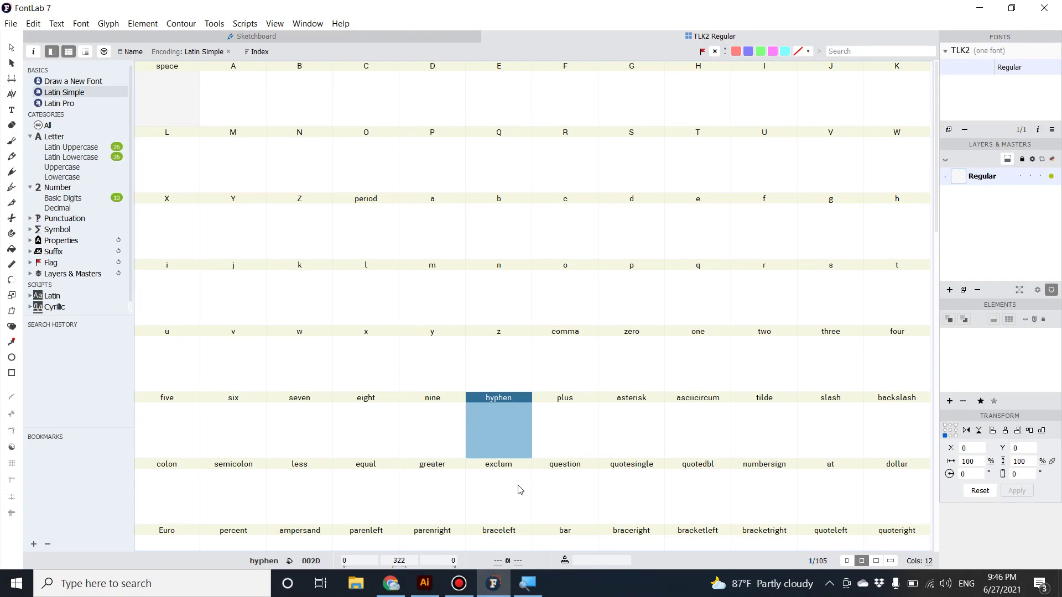
# - Switch to File Explorer, open the lowercases1 folder, and look over its letter artwork files
pyautogui.click(364, 591)
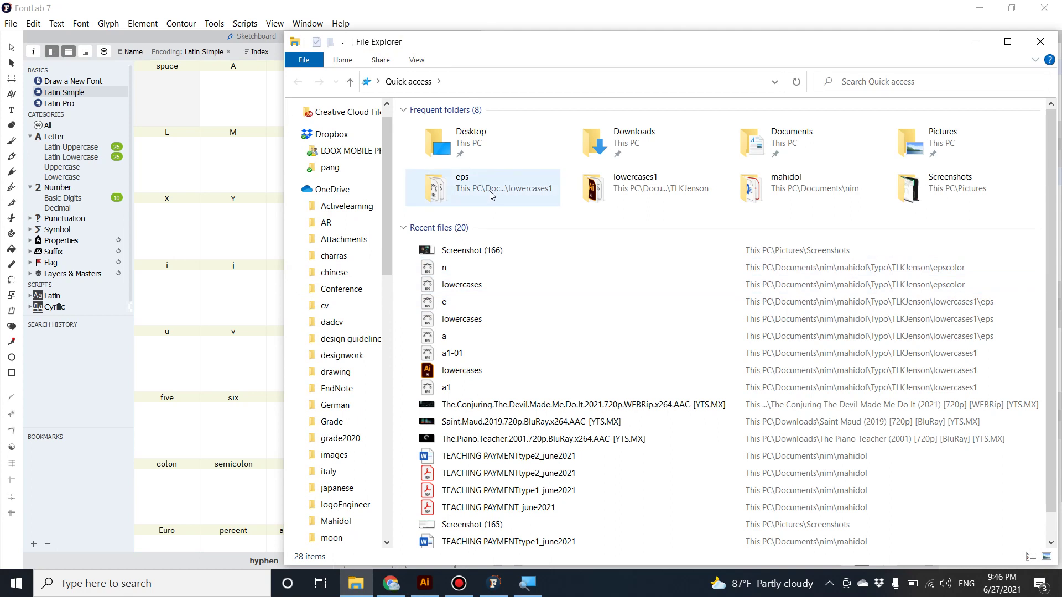
pyautogui.doubleClick(621, 194)
pyautogui.scroll(-2, 560, 236)
pyautogui.scroll(2, 547, 210)
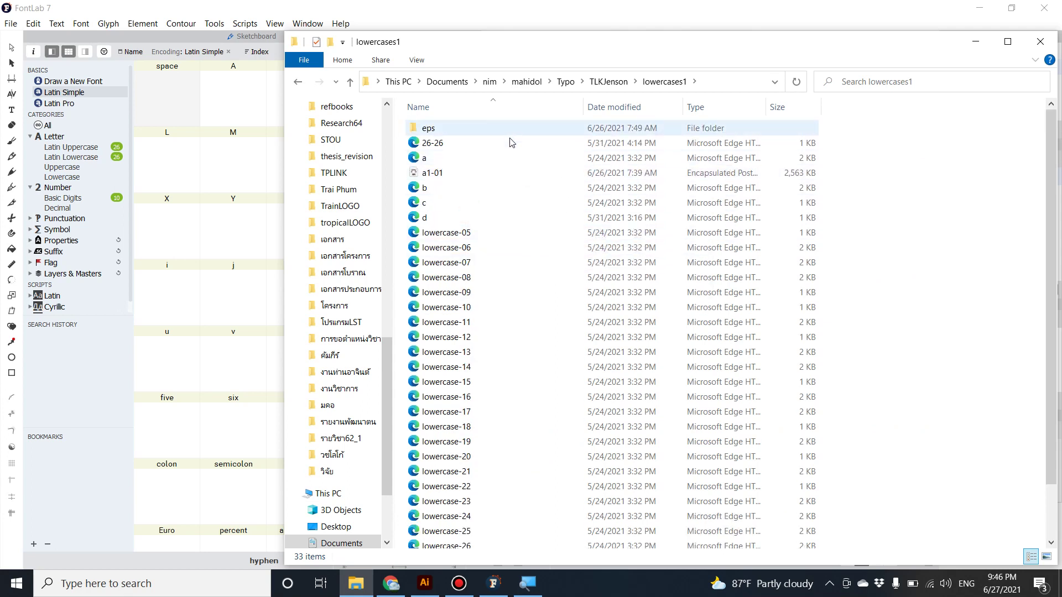
pyautogui.click(507, 160)
pyautogui.click(517, 209)
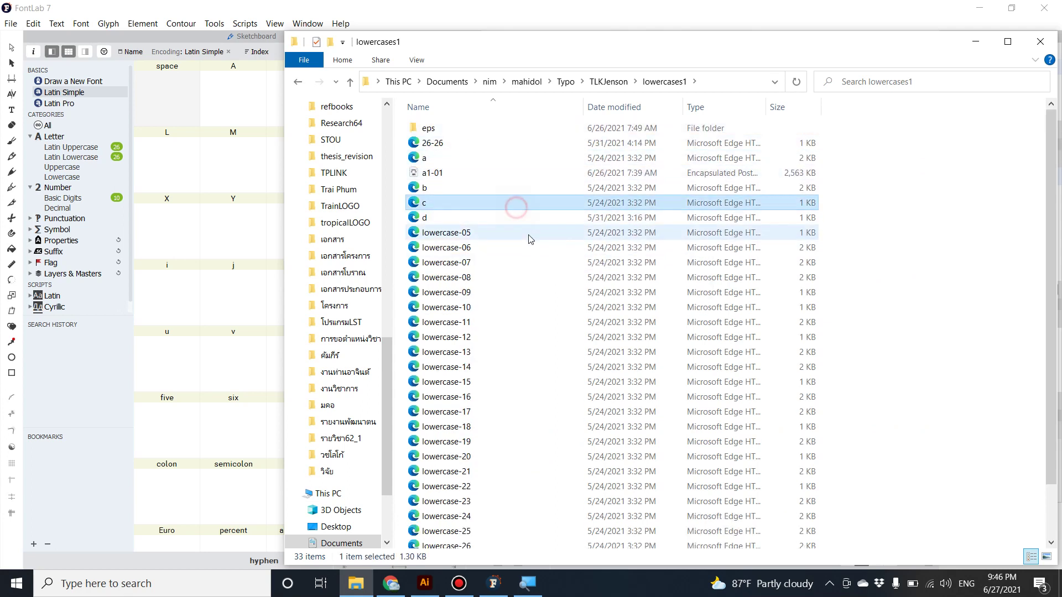
pyautogui.scroll(-2, 515, 313)
pyautogui.scroll(2, 514, 320)
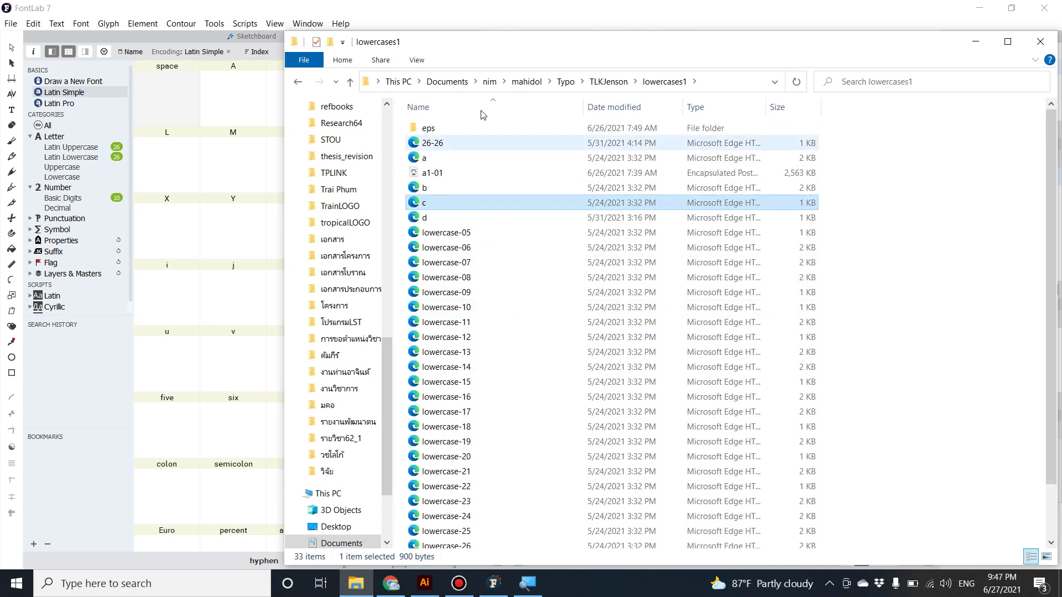
# - Add the b, c and d artwork files from the lowercases1 folder to the font's glyph grid, and close File Explorer
pyautogui.moveTo(598, 48); pyautogui.dragTo(735, 102)
pyautogui.click(586, 218)
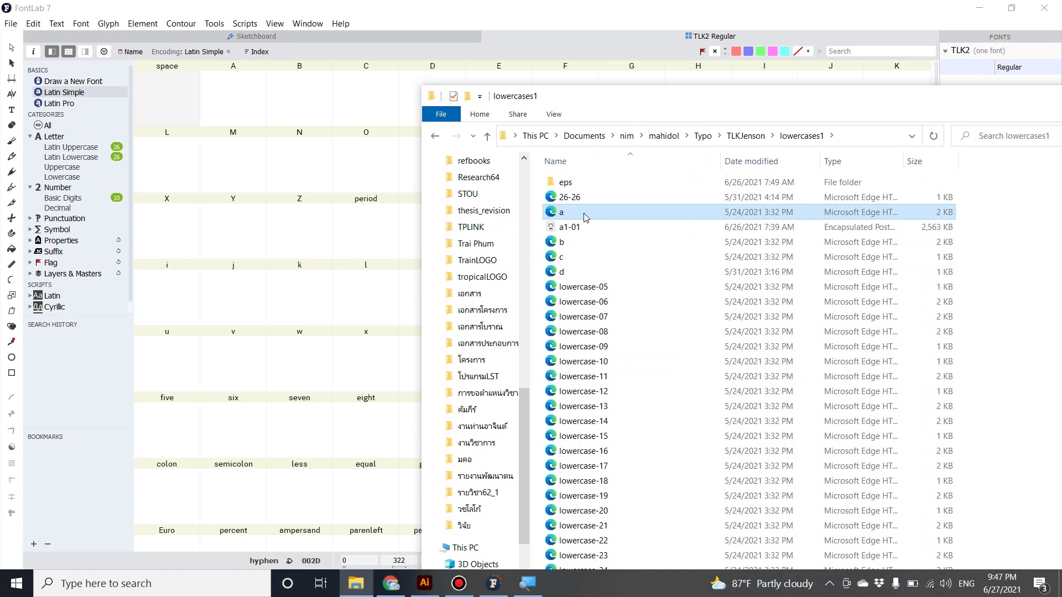
pyautogui.keyDown('ctrl'); pyautogui.click(600, 242); pyautogui.keyUp('ctrl')
pyautogui.click(600, 241)
pyautogui.keyDown('shift'); pyautogui.click(583, 272); pyautogui.keyUp('shift')
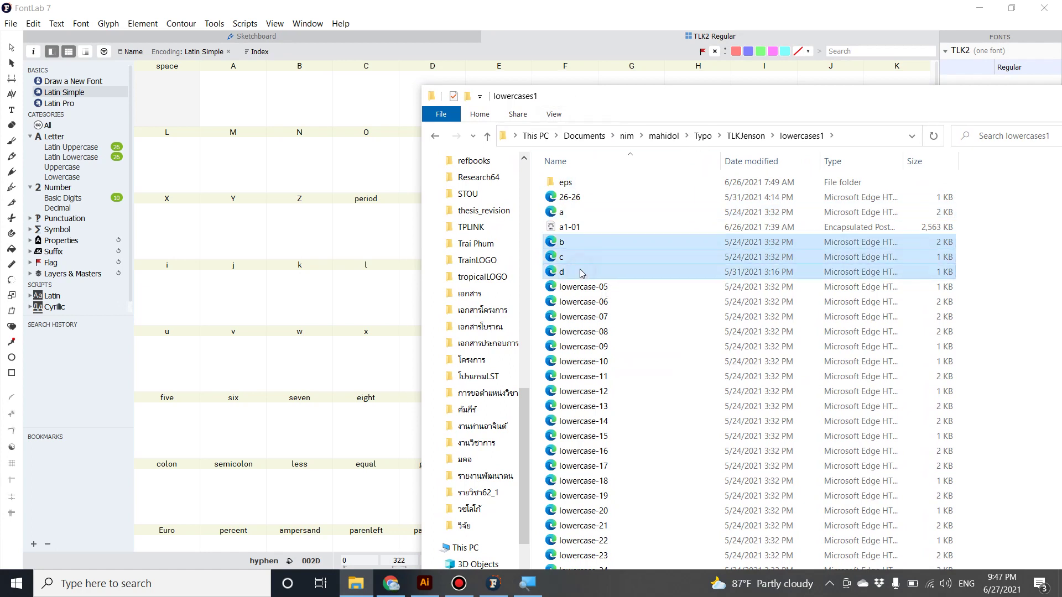
pyautogui.moveTo(583, 103); pyautogui.dragTo(787, 162)
pyautogui.moveTo(794, 314); pyautogui.dragTo(515, 250)
pyautogui.moveTo(743, 153); pyautogui.dragTo(317, 303)
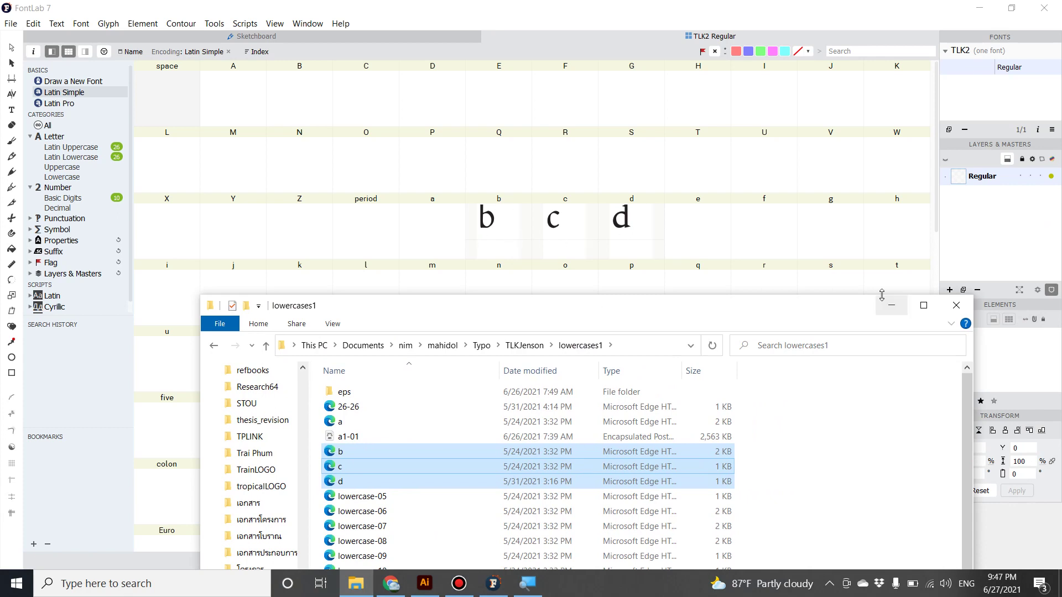
pyautogui.click(956, 305)
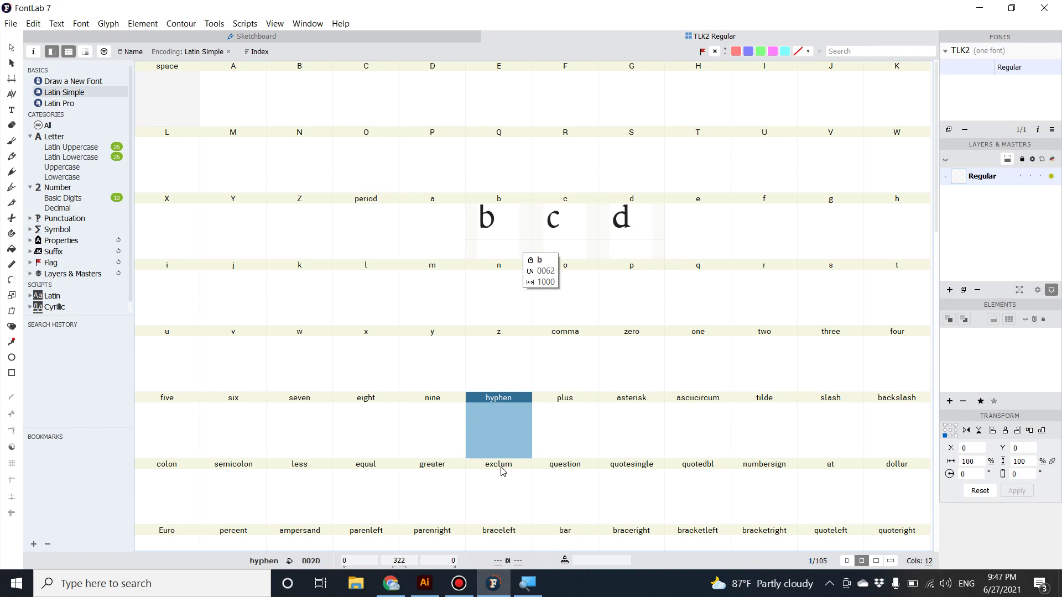
# - Try resizing the imported image in the b glyph, and delete that image from the glyph
pyautogui.doubleClick(481, 244)
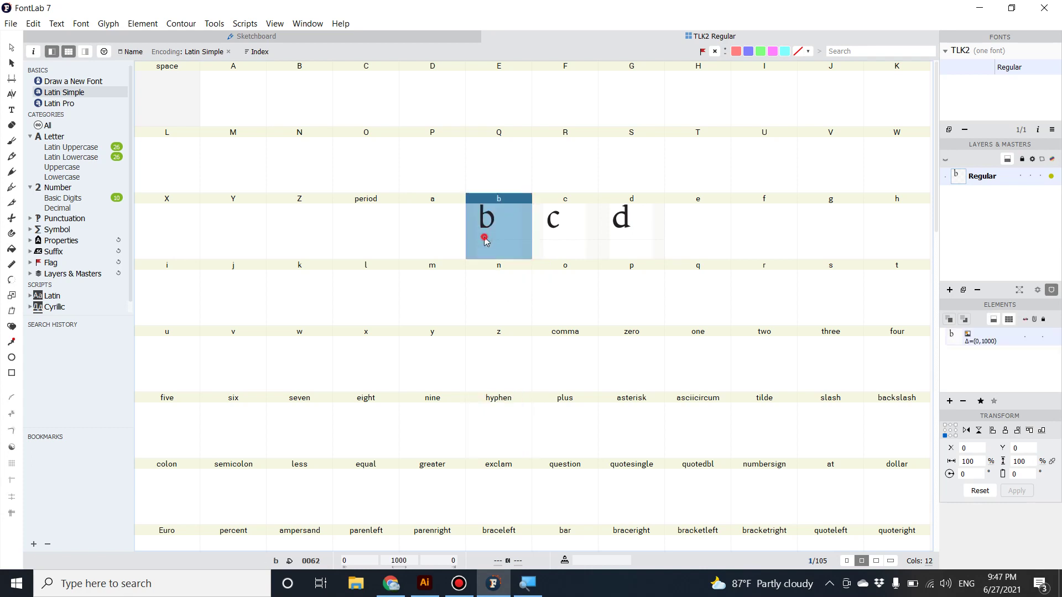
pyautogui.scroll(2, 449, 296)
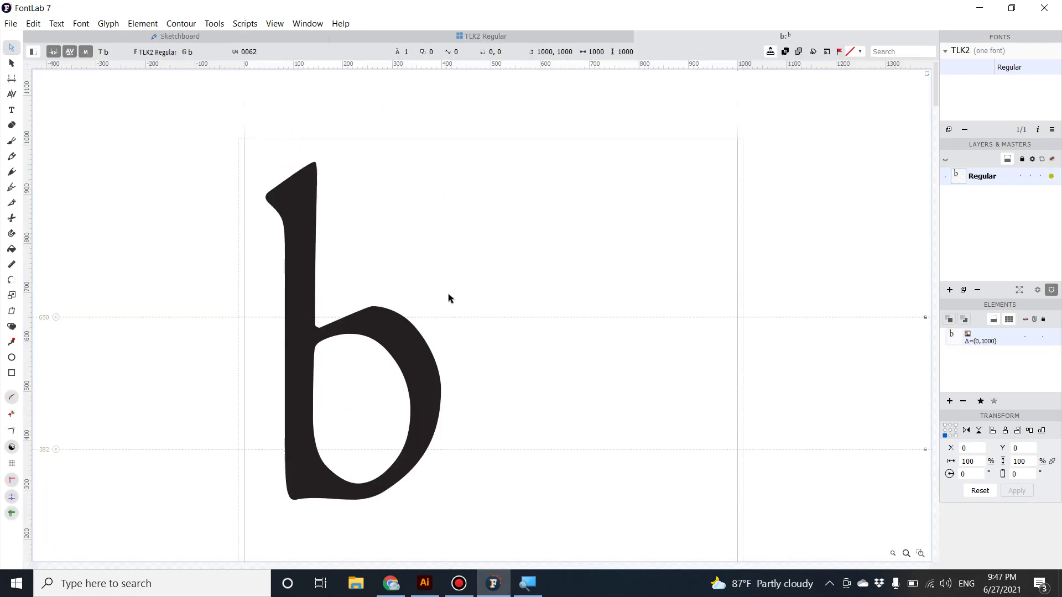
pyautogui.click(426, 357)
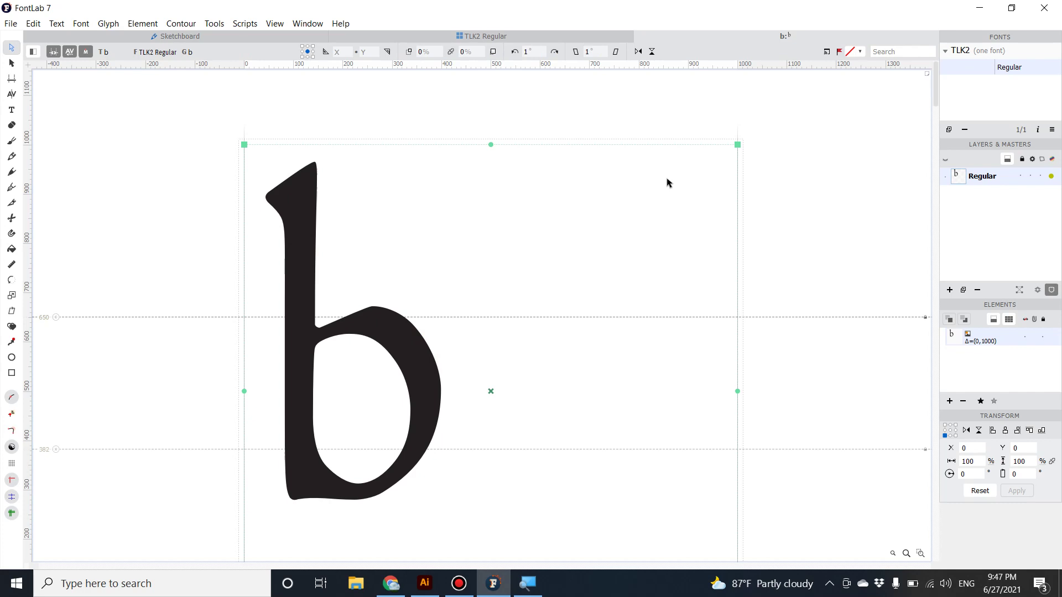
pyautogui.moveTo(737, 146); pyautogui.dragTo(749, 215)
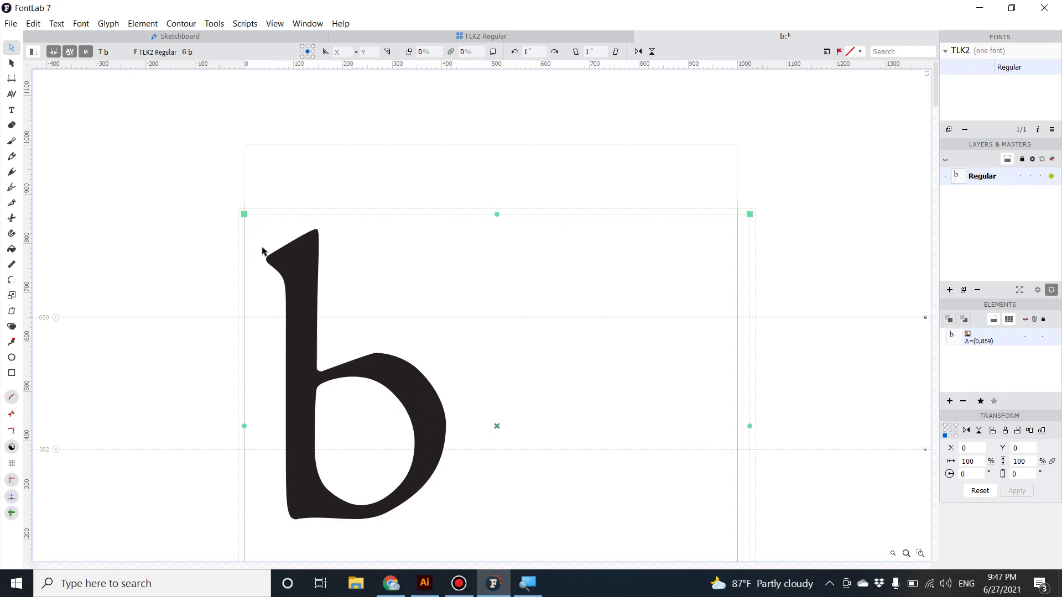
pyautogui.press('Delete')
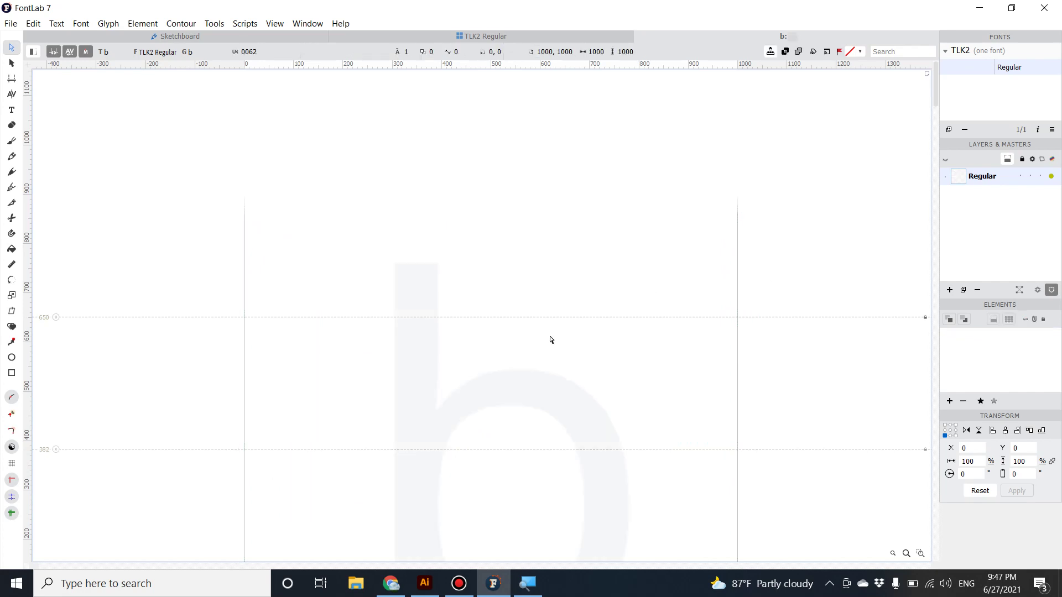
pyautogui.click(576, 38)
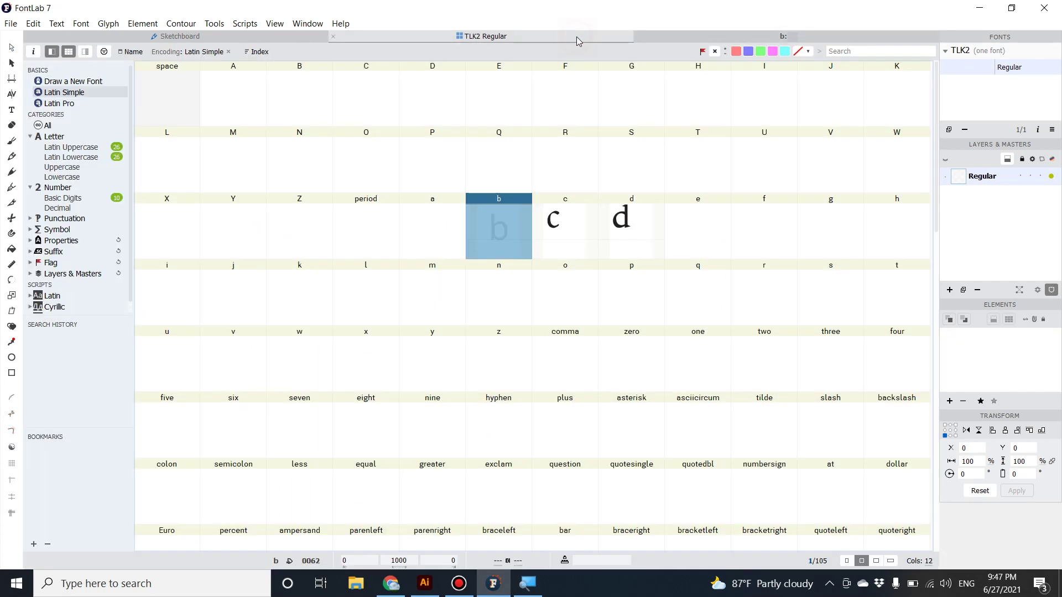
# - Delete the imported images from the c and d glyphs, and return to the TLK2 Regular glyph grid
pyautogui.doubleClick(552, 238)
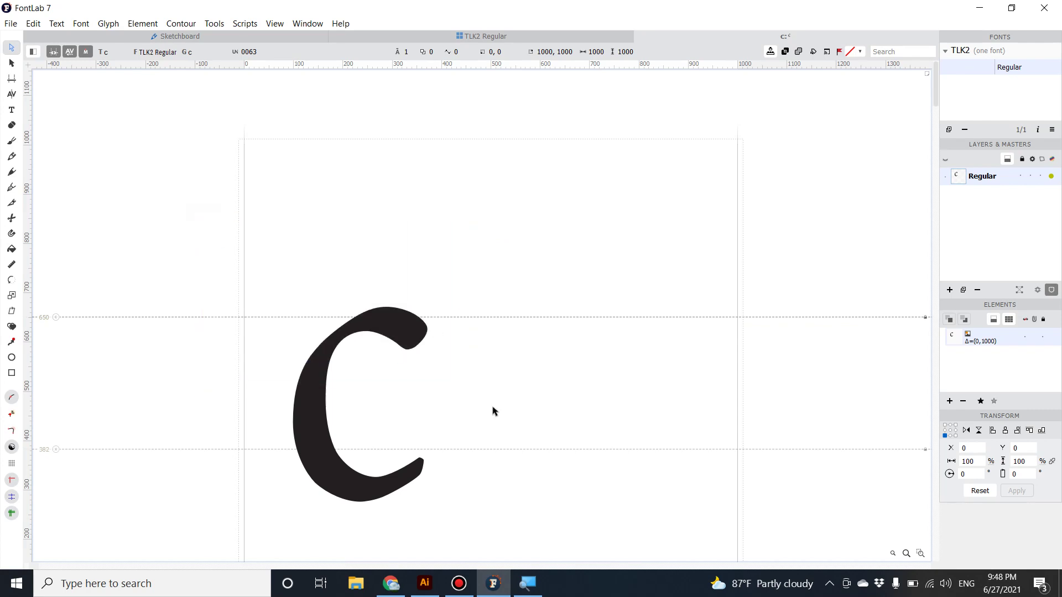
pyautogui.press('Delete')
pyautogui.click(410, 34)
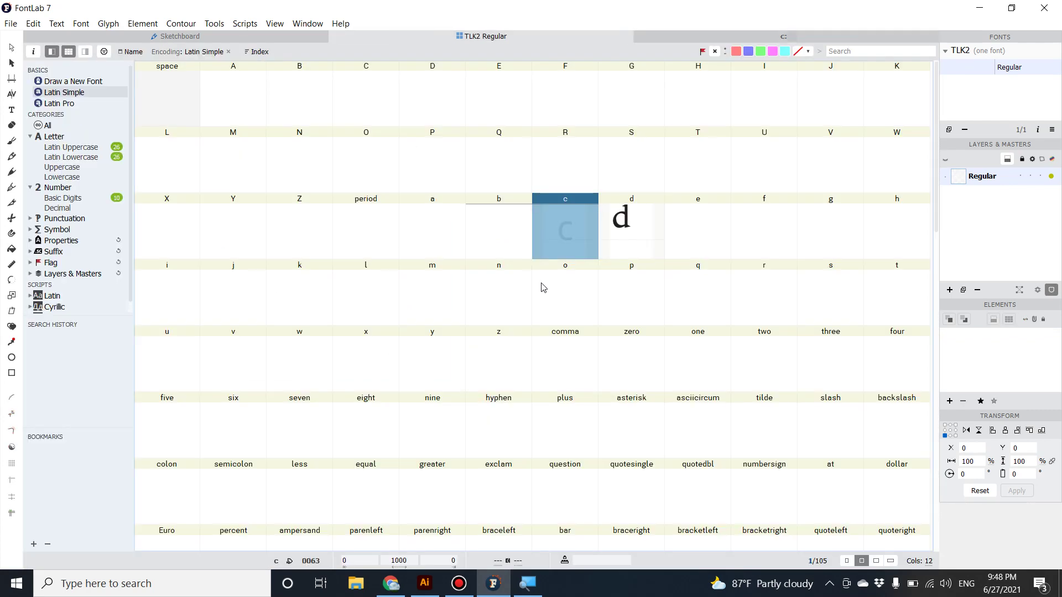
pyautogui.doubleClick(613, 246)
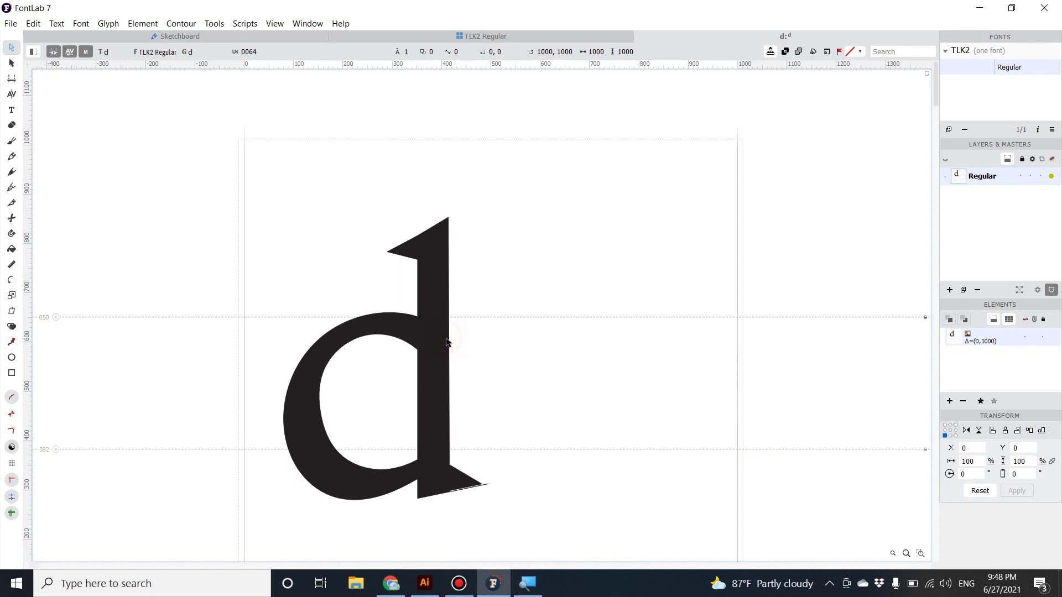
pyautogui.press('Delete')
pyautogui.click(226, 34)
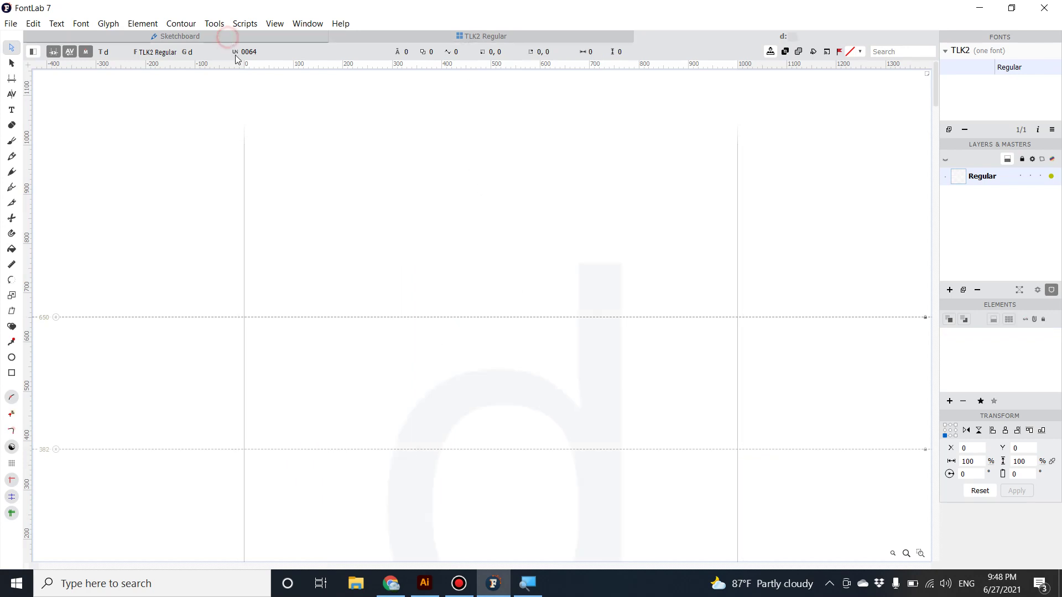
pyautogui.click(394, 36)
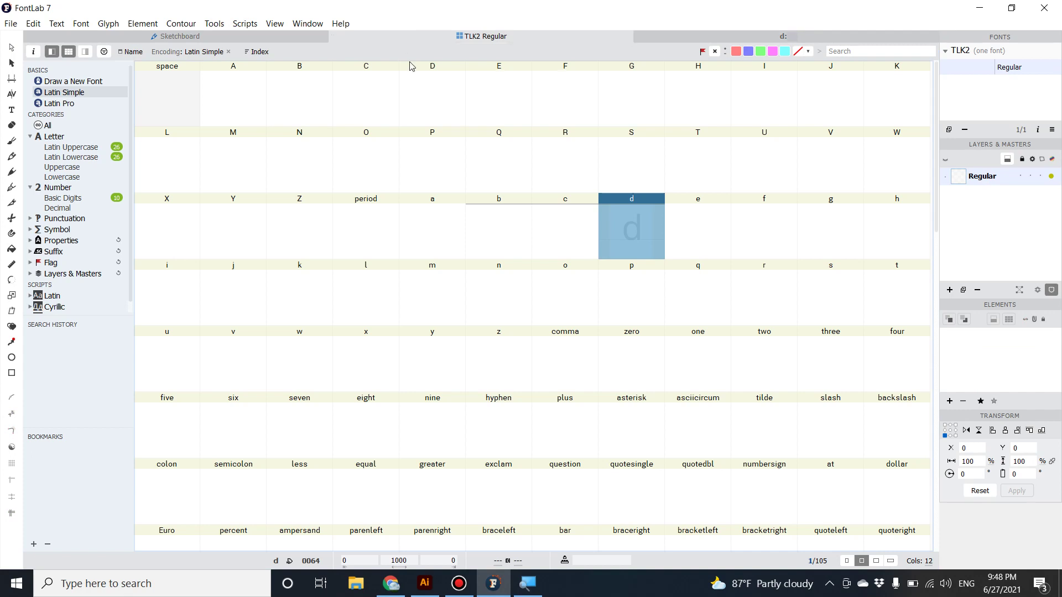
# - Select the a glyph, and open the eps folder in File Explorer beside the glyph grid
pyautogui.moveTo(682, 234); pyautogui.dragTo(447, 240)
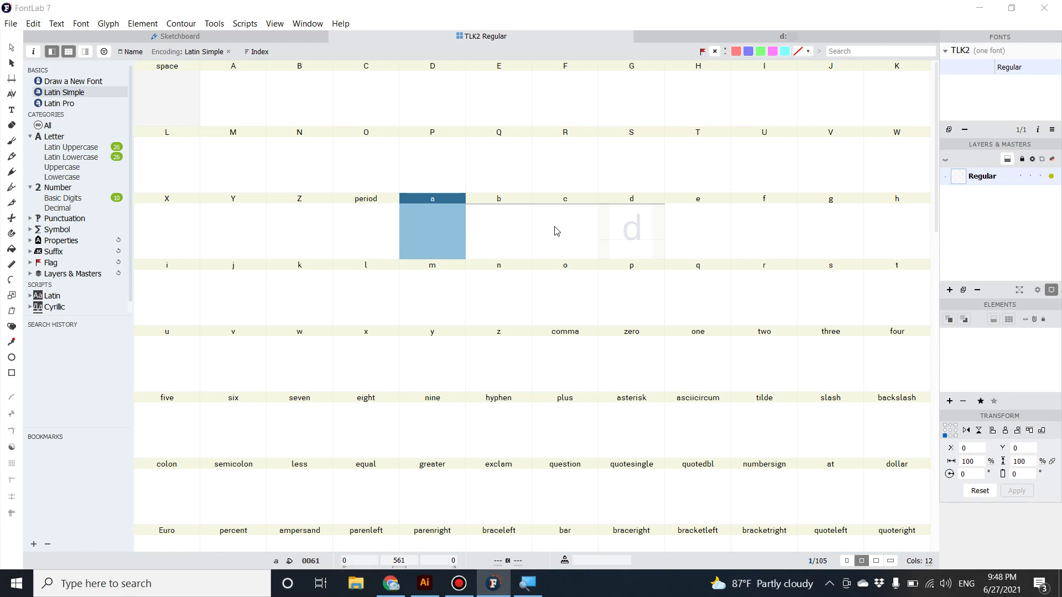
pyautogui.click(358, 592)
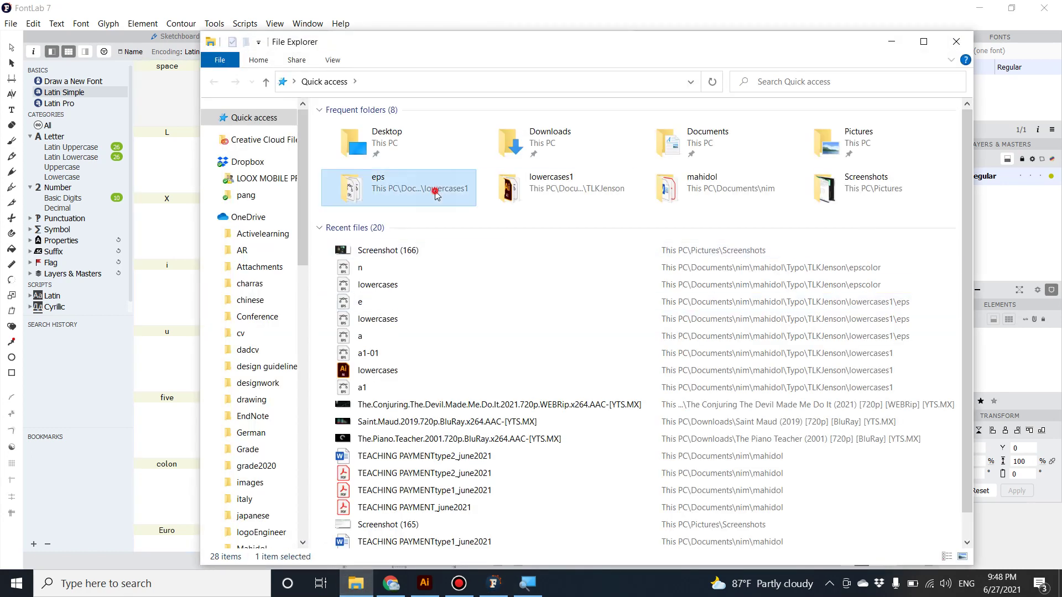
pyautogui.doubleClick(436, 190)
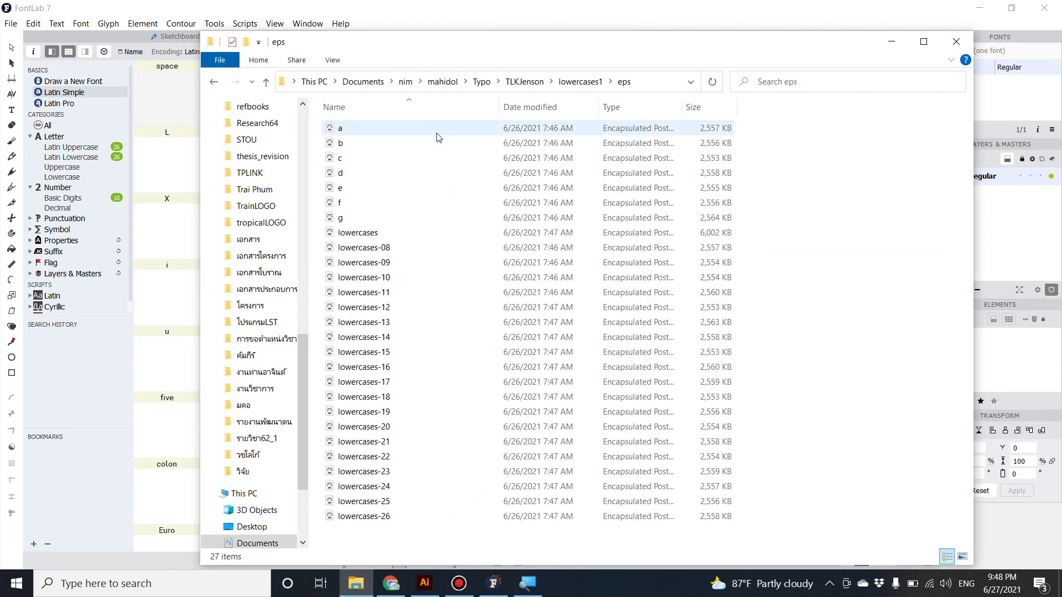
pyautogui.click(455, 40)
pyautogui.moveTo(465, 50); pyautogui.dragTo(706, 142)
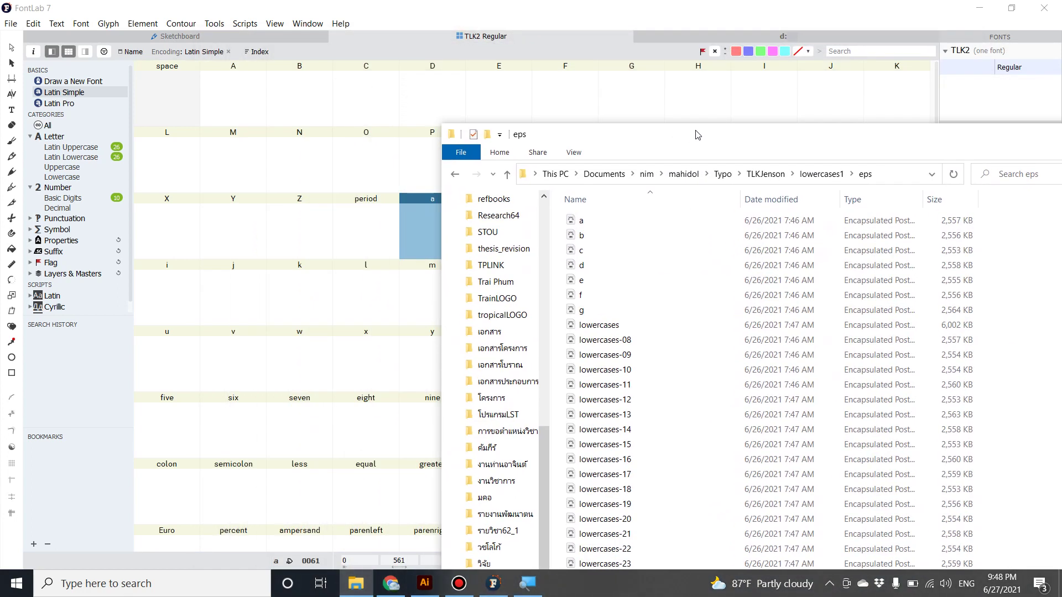
# - Import the EPS files a to g from the eps folder into the glyph grid at the a cell
pyautogui.click(608, 221)
pyautogui.keyDown('ctrl'); pyautogui.click(605, 308); pyautogui.keyUp('ctrl')
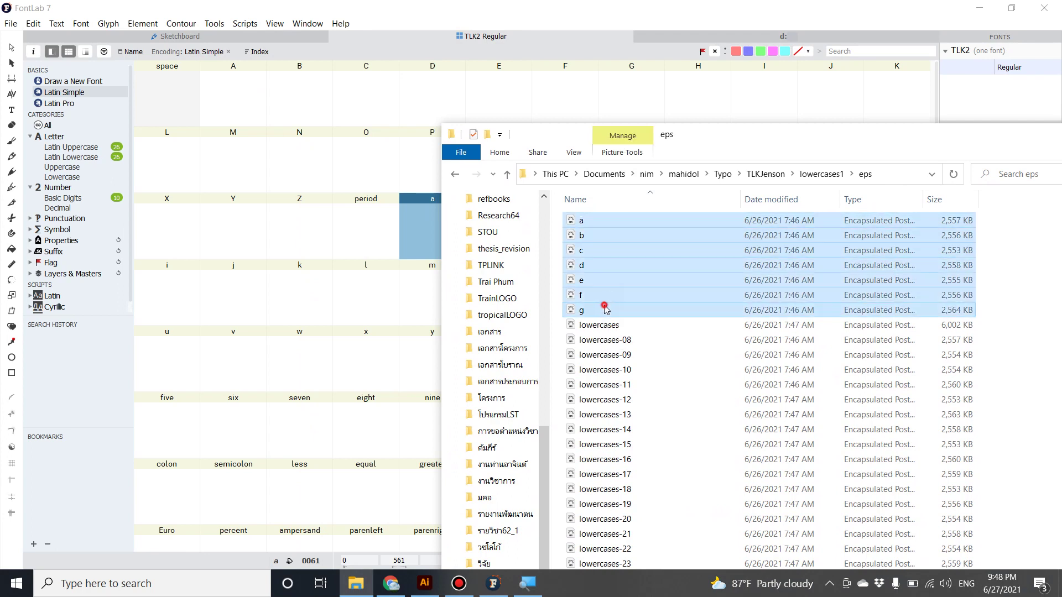
pyautogui.moveTo(636, 277); pyautogui.dragTo(391, 263)
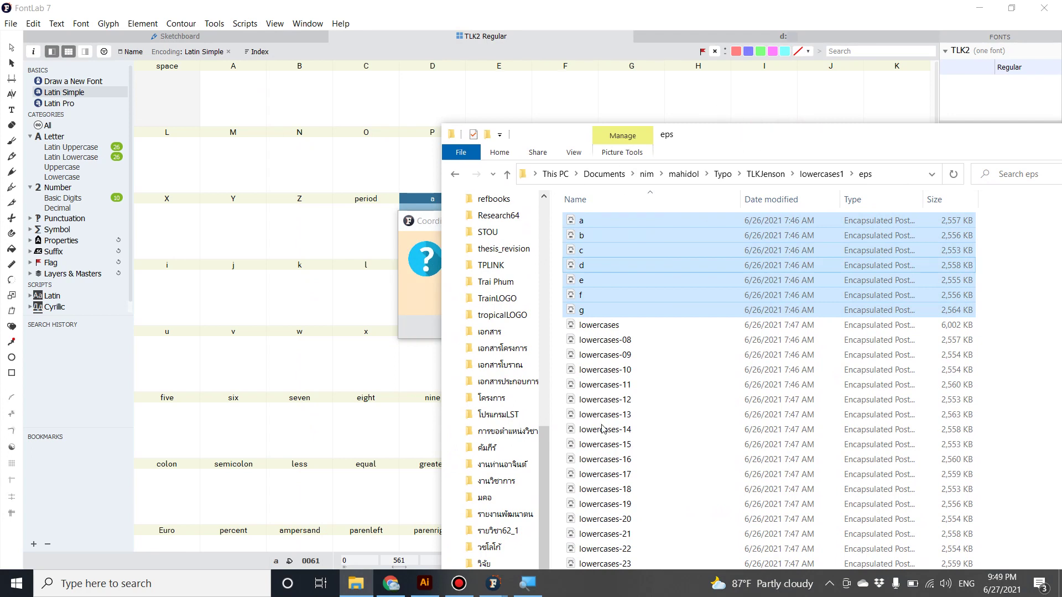
# - Switch to FontLab, round the fractional coordinates of the imported artwork to integers, and select the d glyph
pyautogui.click(499, 582)
pyautogui.click(509, 545)
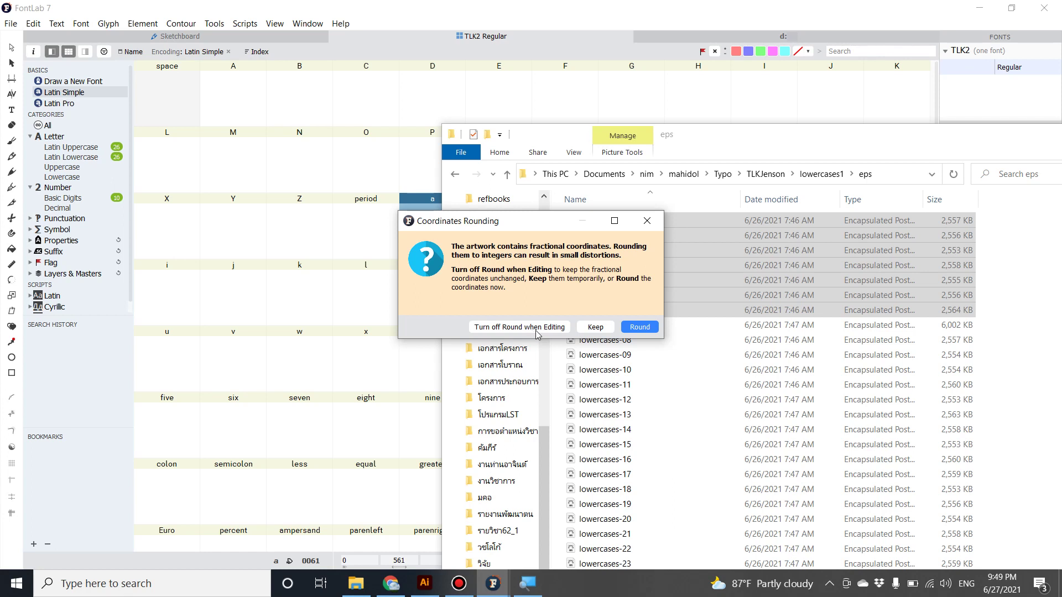
pyautogui.click(643, 328)
pyautogui.click(636, 330)
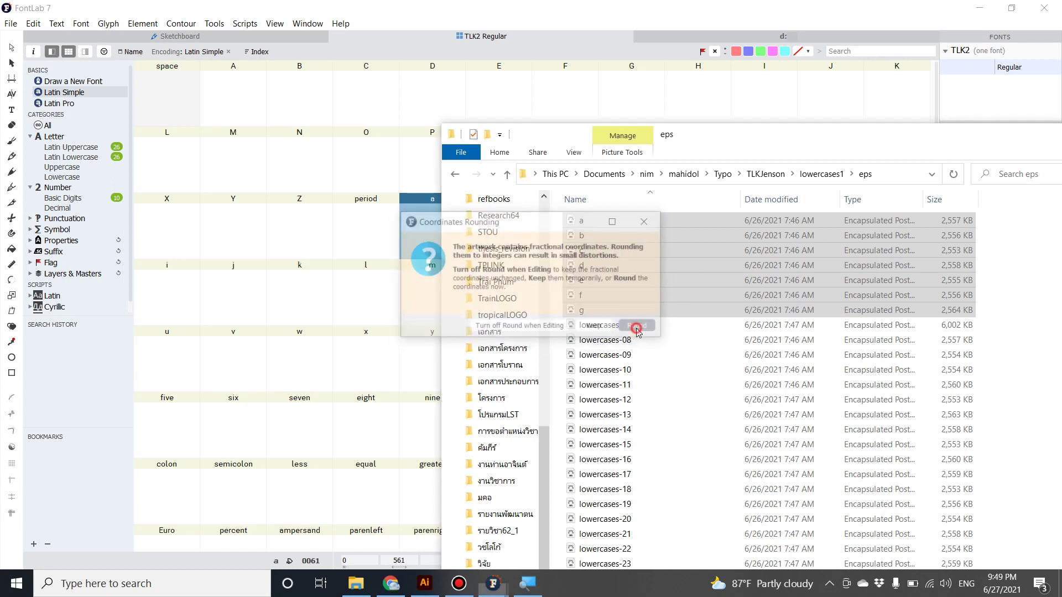
pyautogui.click(644, 326)
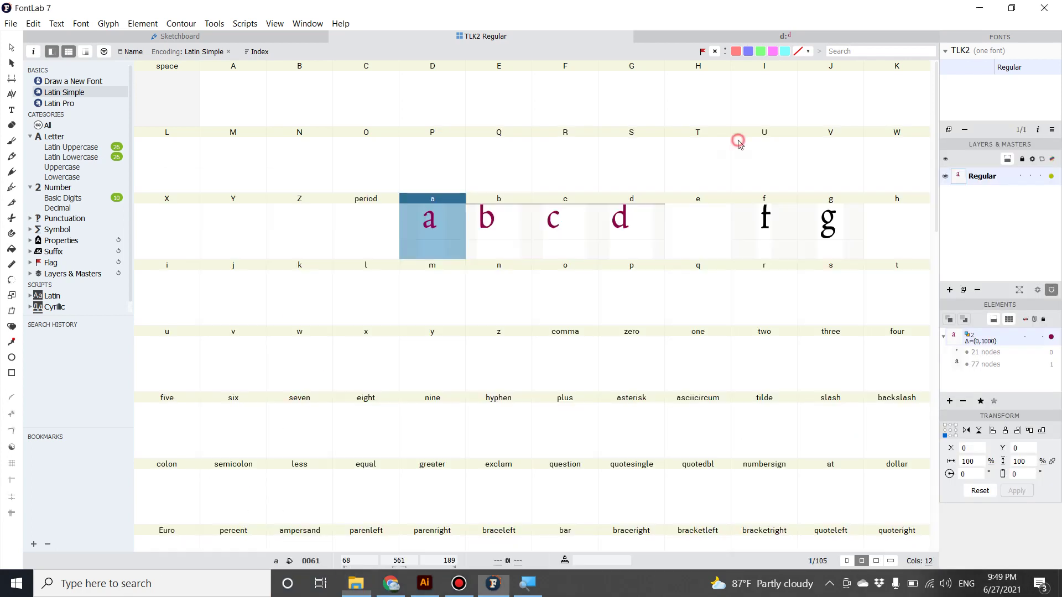
pyautogui.click(732, 147)
pyautogui.click(648, 239)
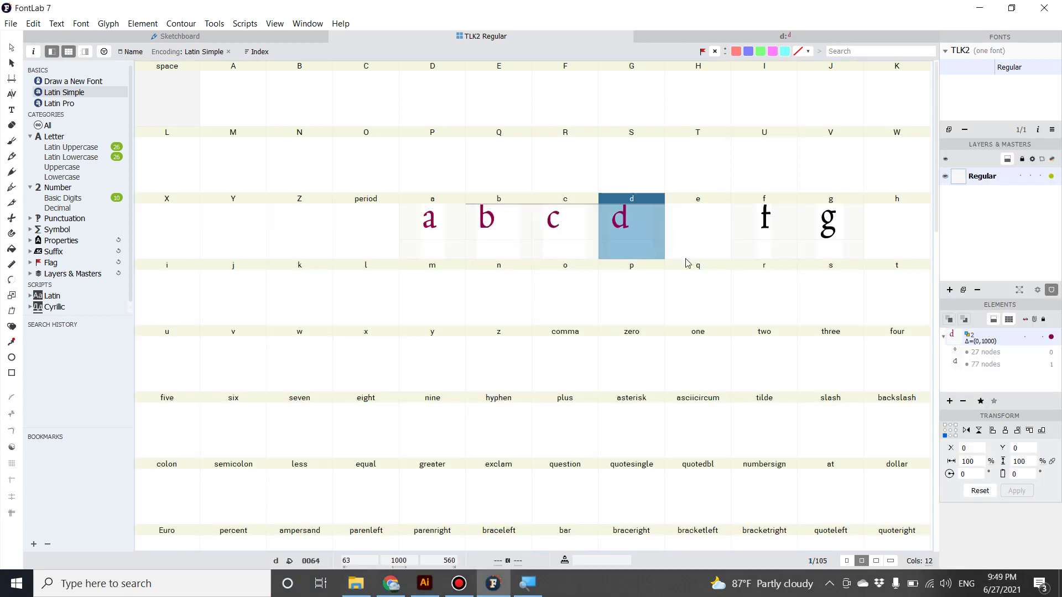
# - Compare the imported artwork in the a, b, c, d and f cells of the glyph grid
pyautogui.click(528, 233)
pyautogui.click(437, 224)
pyautogui.click(513, 232)
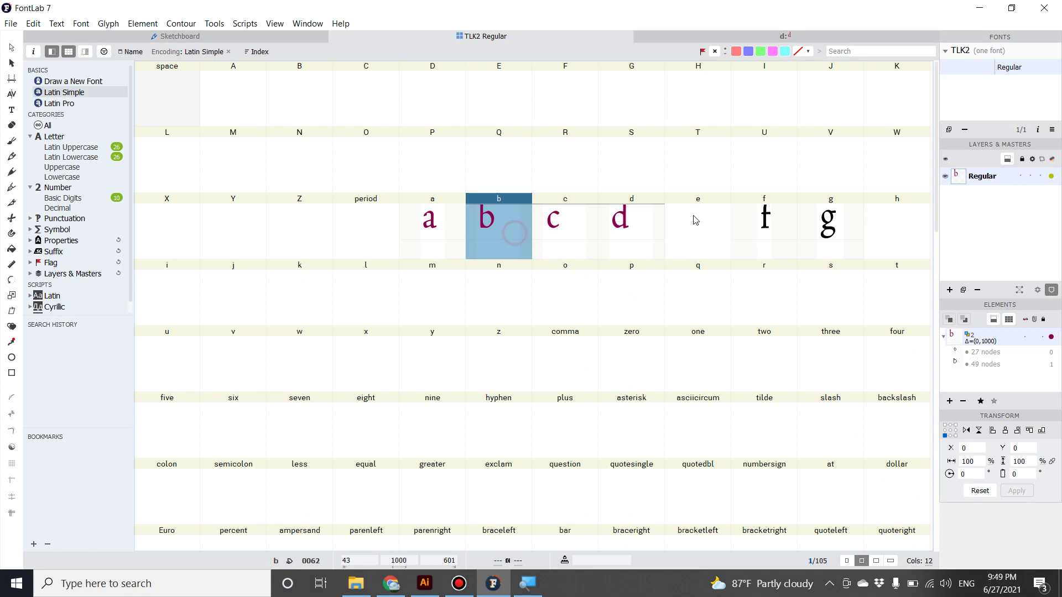
pyautogui.click(766, 222)
pyautogui.click(432, 232)
pyautogui.click(498, 231)
pyautogui.click(565, 224)
pyautogui.click(602, 224)
pyautogui.click(450, 224)
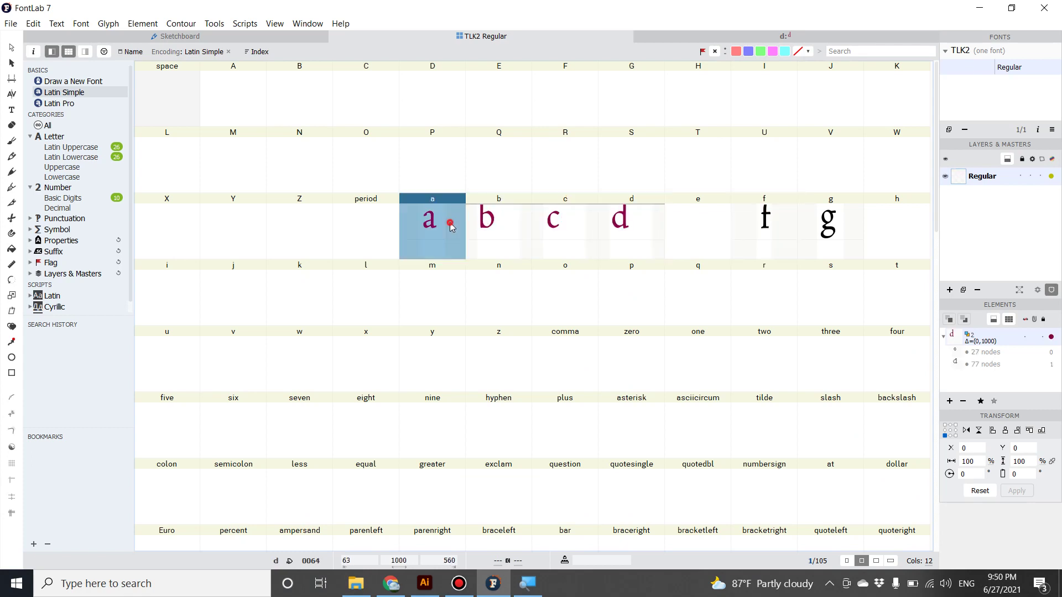
# - View the a glyph's outline in the glyph window, and return to the glyph grid to check the a, b and d cells
pyautogui.doubleClick(444, 223)
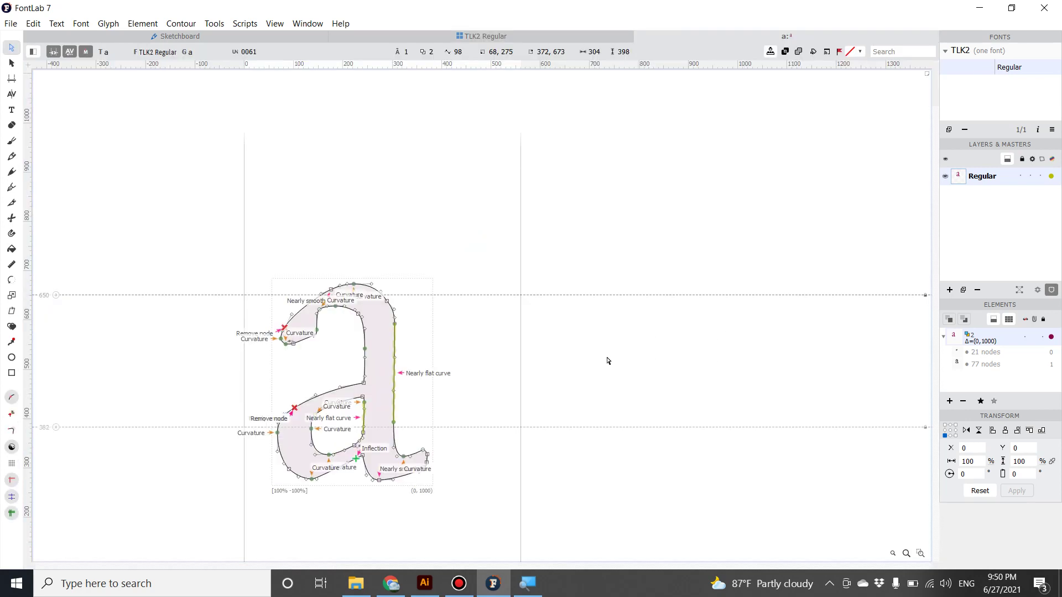
pyautogui.click(459, 38)
pyautogui.click(481, 236)
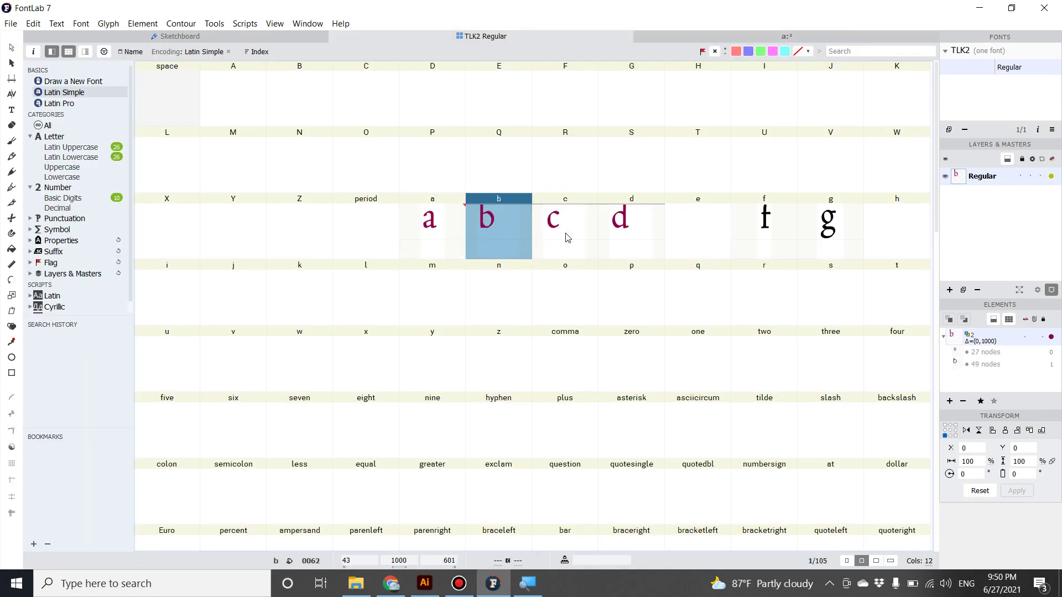
pyautogui.click(608, 231)
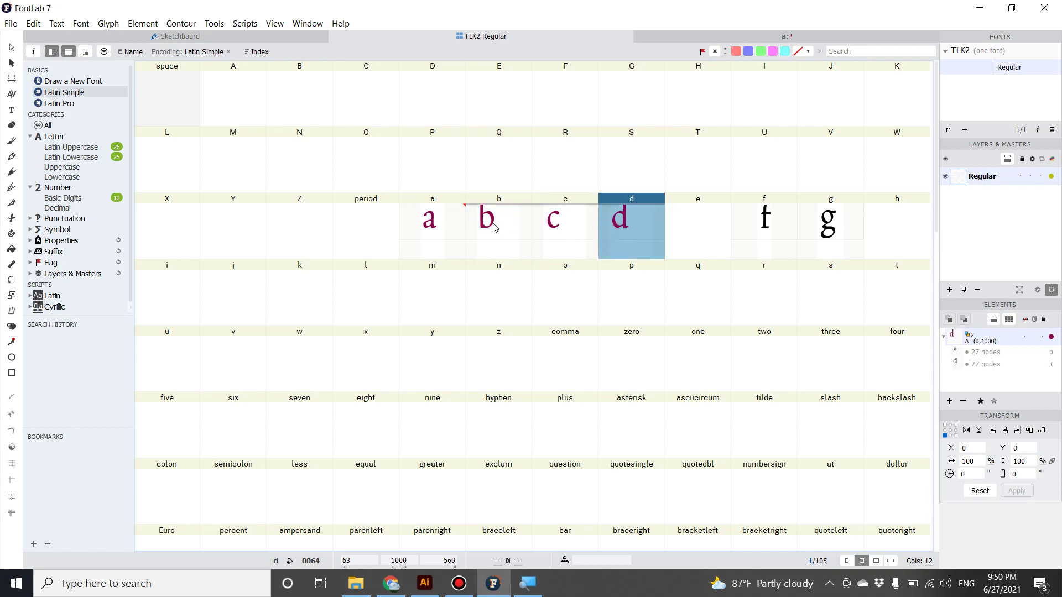
pyautogui.click(436, 226)
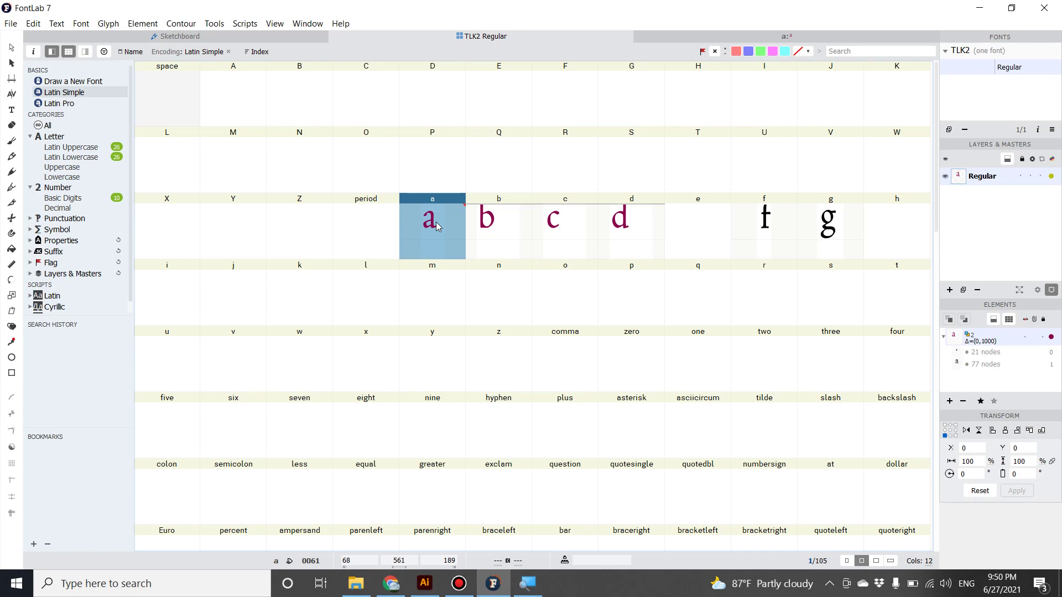
pyautogui.click(504, 229)
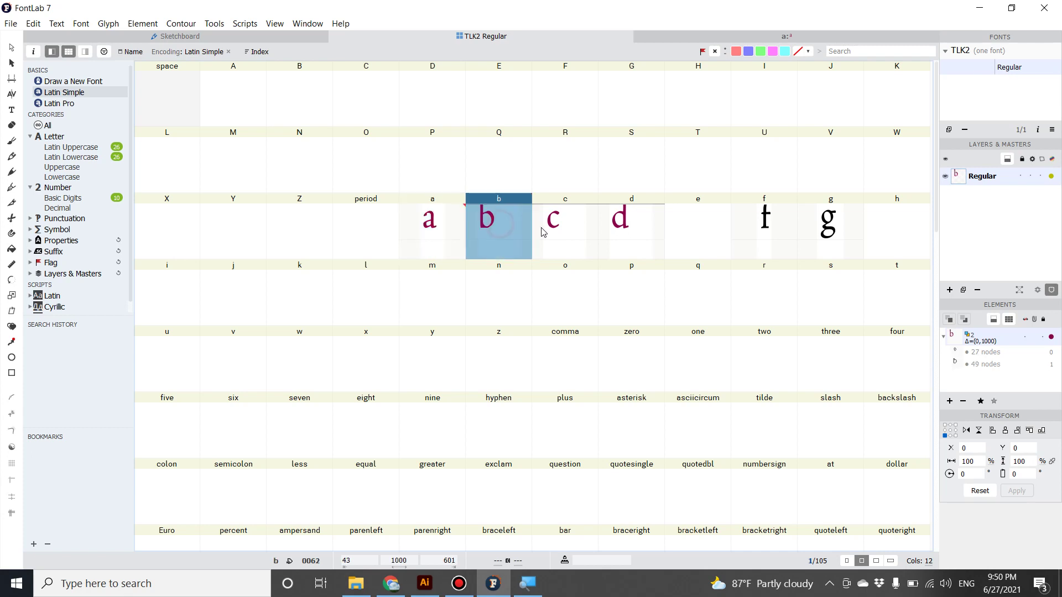
pyautogui.click(438, 227)
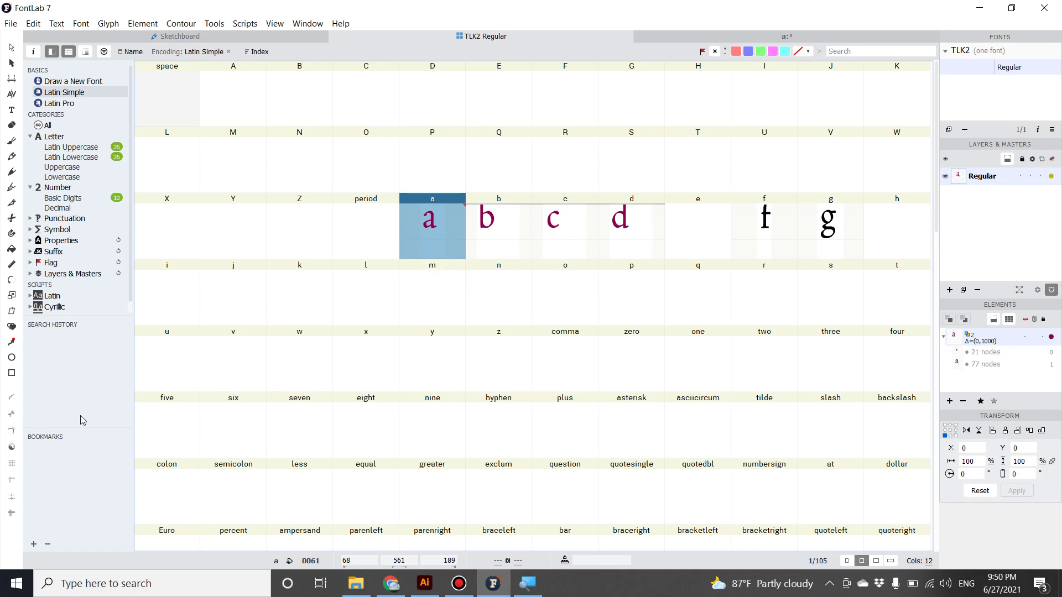
# - Open the a glyph for editing, and switch FontAudit off and back on to compare the outline without its markers
pyautogui.doubleClick(435, 219)
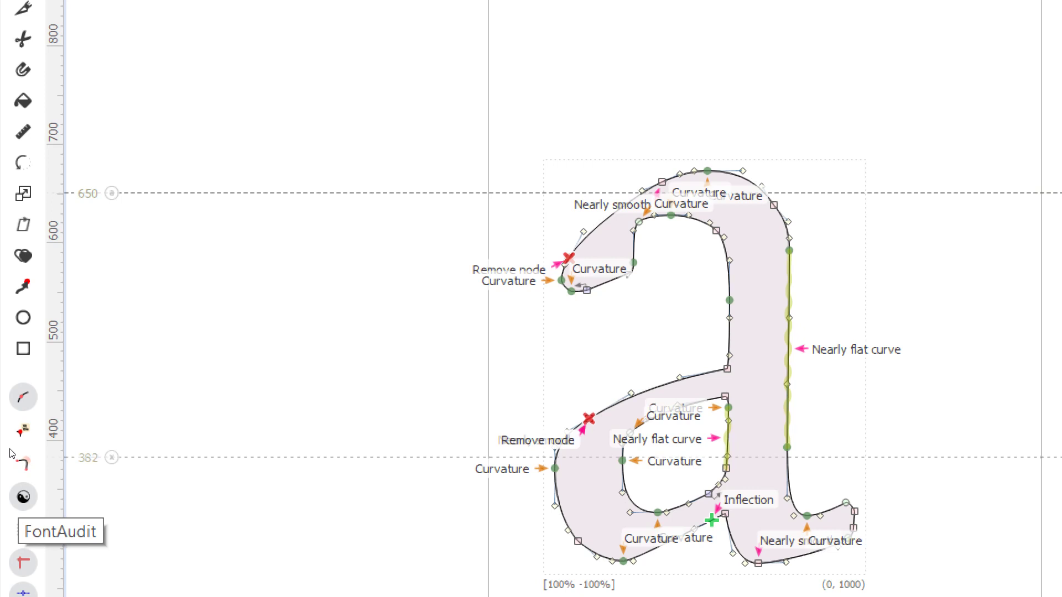
pyautogui.click(11, 452)
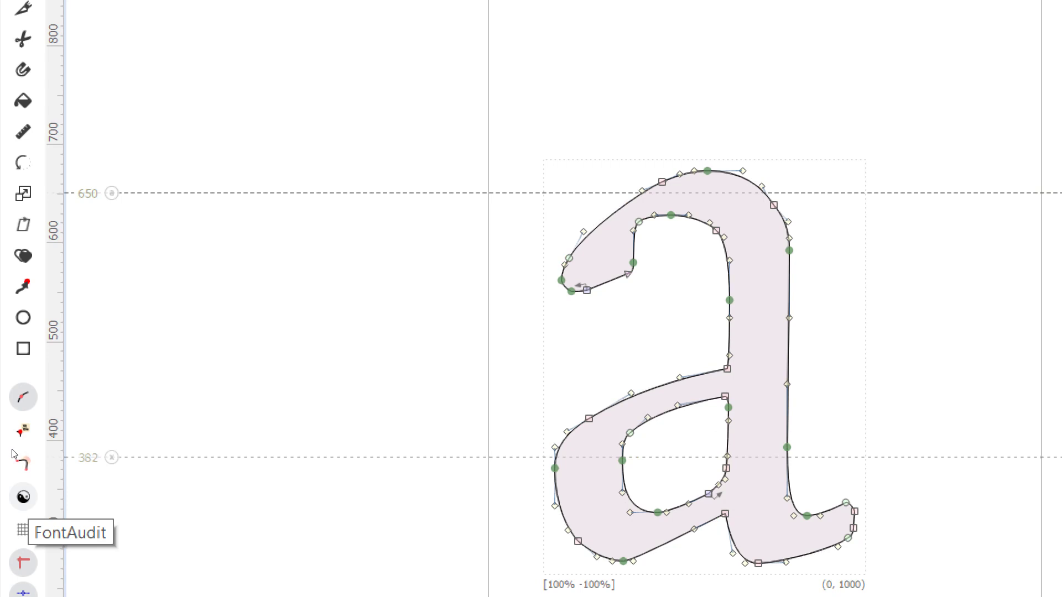
pyautogui.click(11, 453)
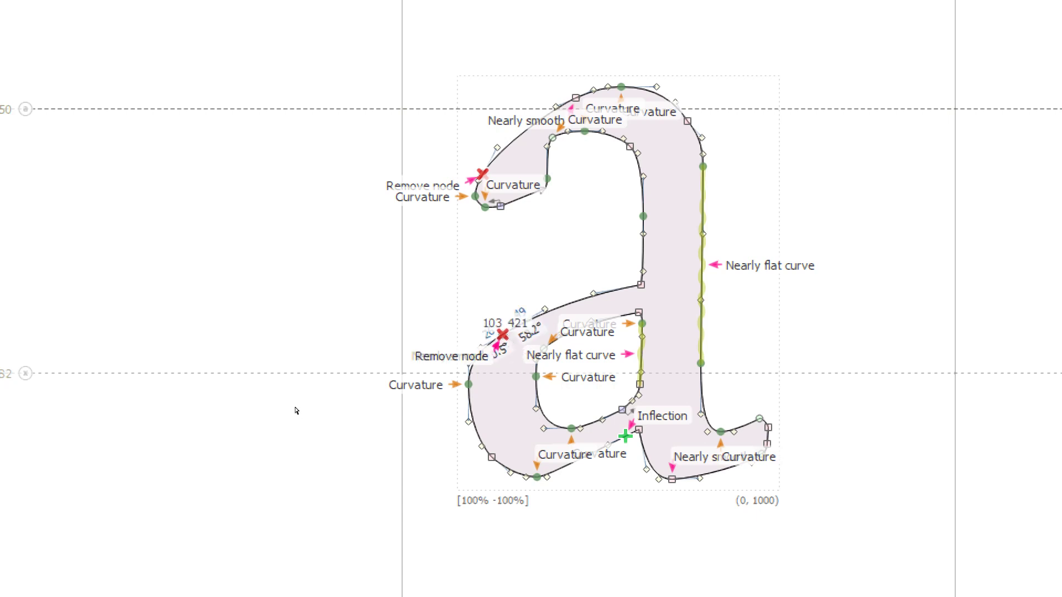
# - Apply the FontAudit fix to all nearly flat curves in the a glyph, replacing them with lines
pyautogui.scroll(1, 251, 341)
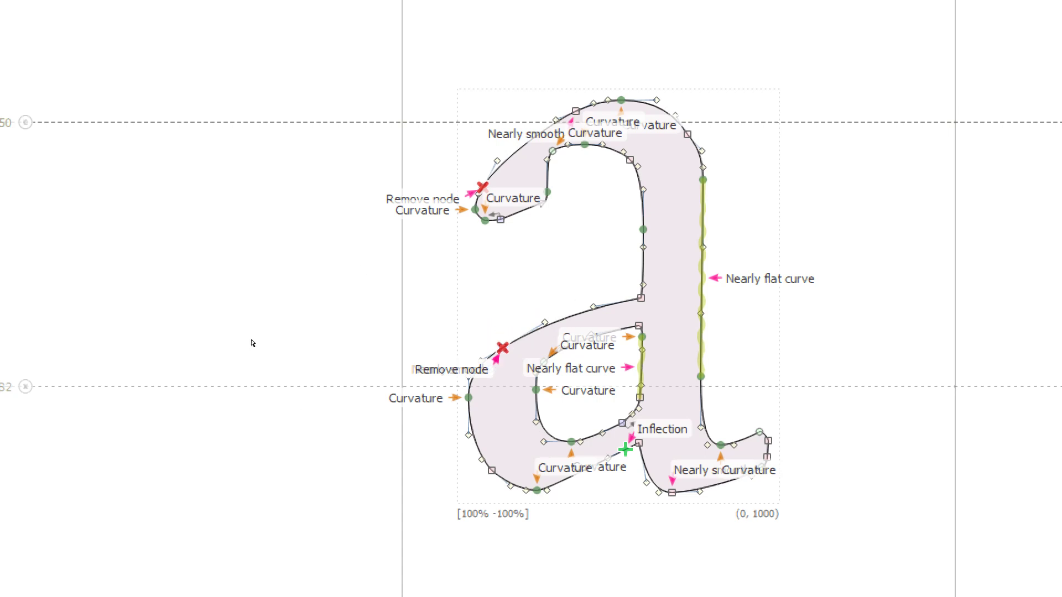
pyautogui.click(393, 377)
pyautogui.click(395, 379)
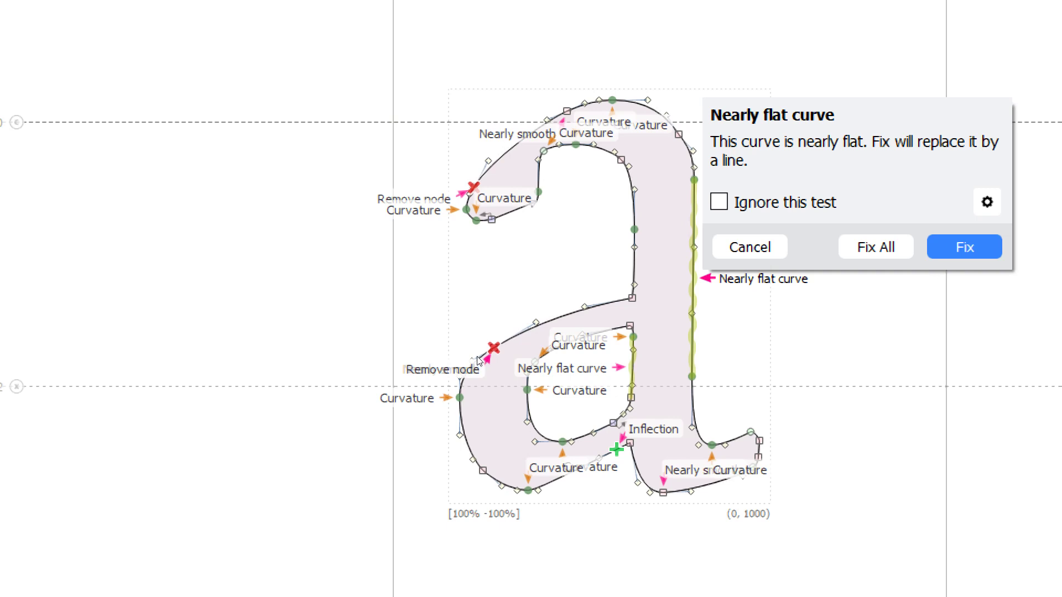
pyautogui.click(875, 246)
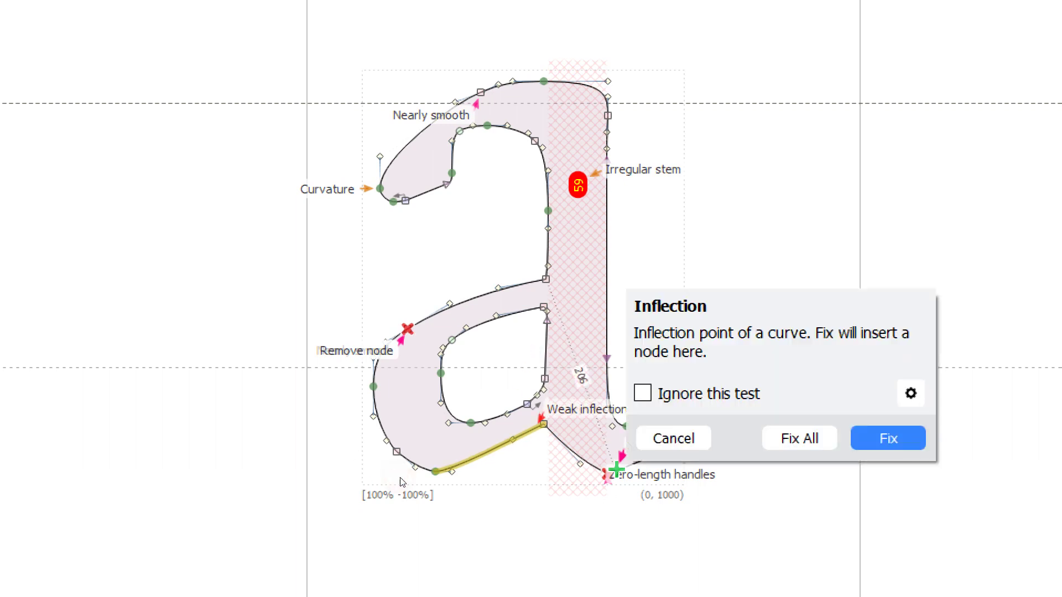
pyautogui.click(499, 463)
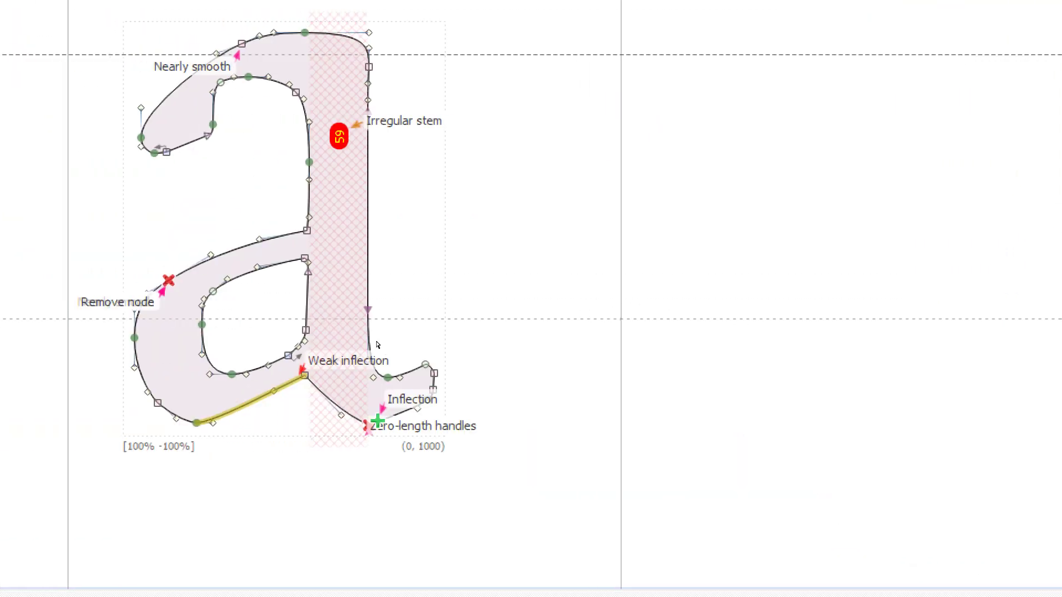
pyautogui.click(158, 338)
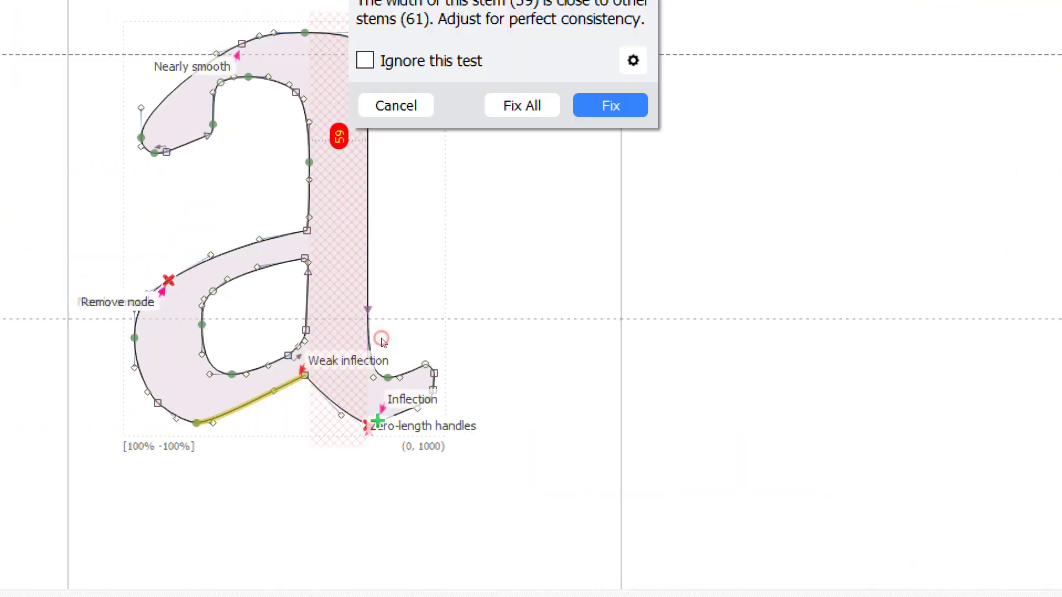
pyautogui.click(481, 316)
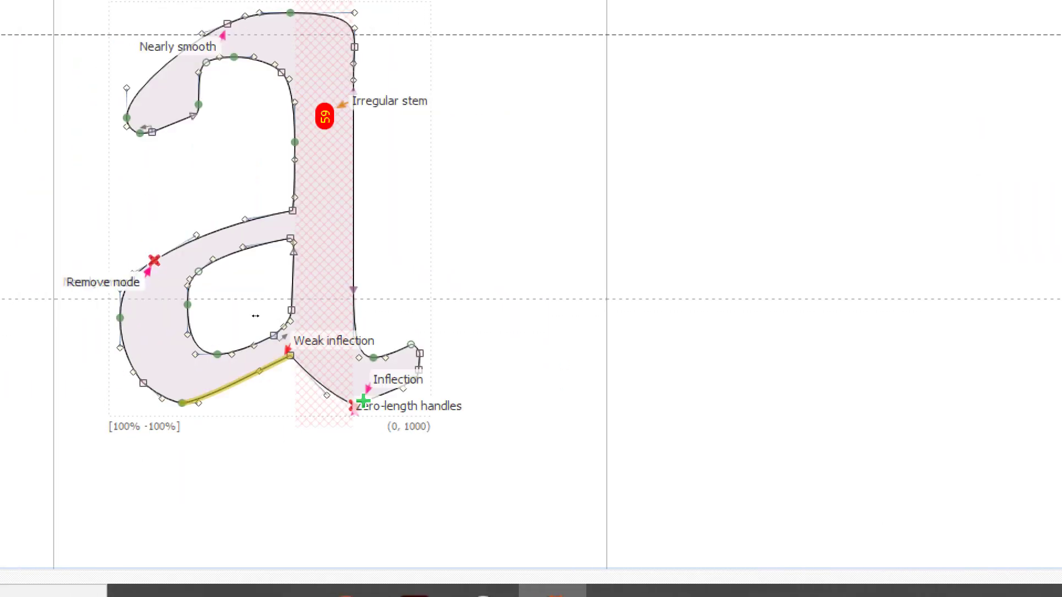
pyautogui.click(397, 333)
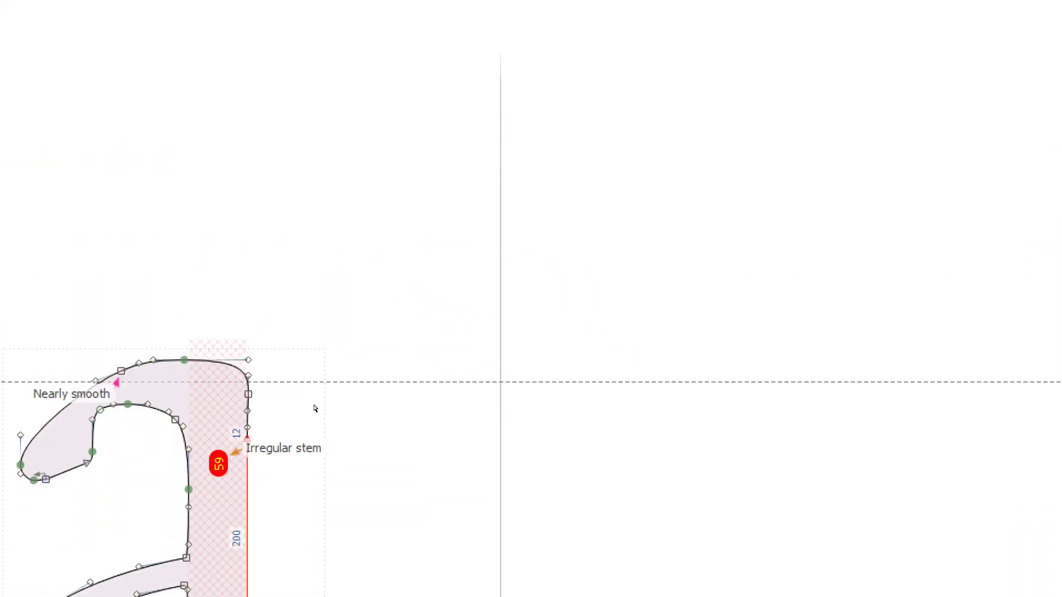
pyautogui.rightClick(394, 410)
pyautogui.press('Escape')
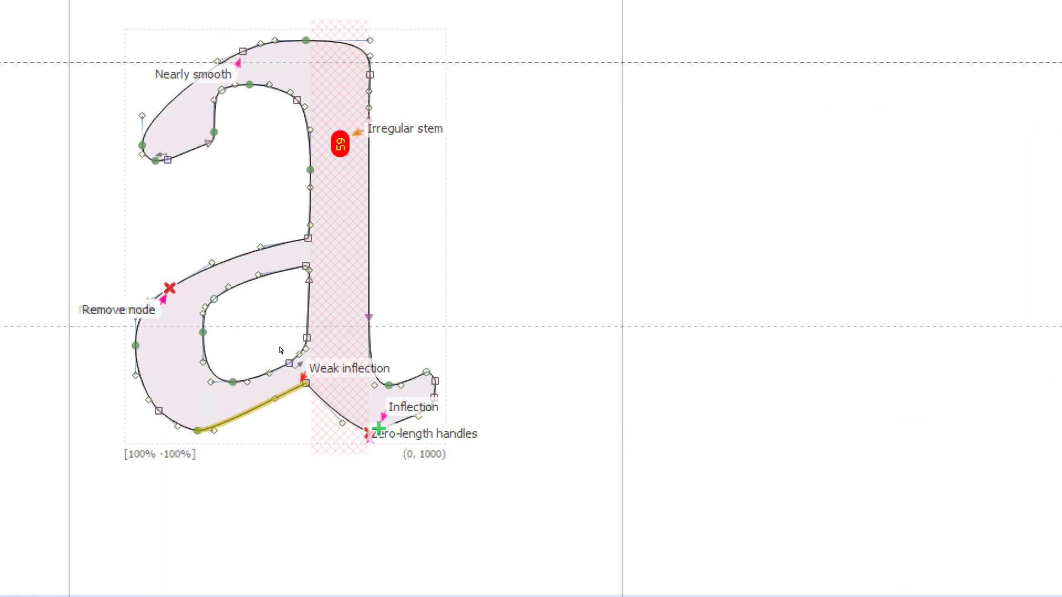
# - Delete the node flagged Remove node on the upper-left curve of the a's lower bowl
pyautogui.click(243, 51)
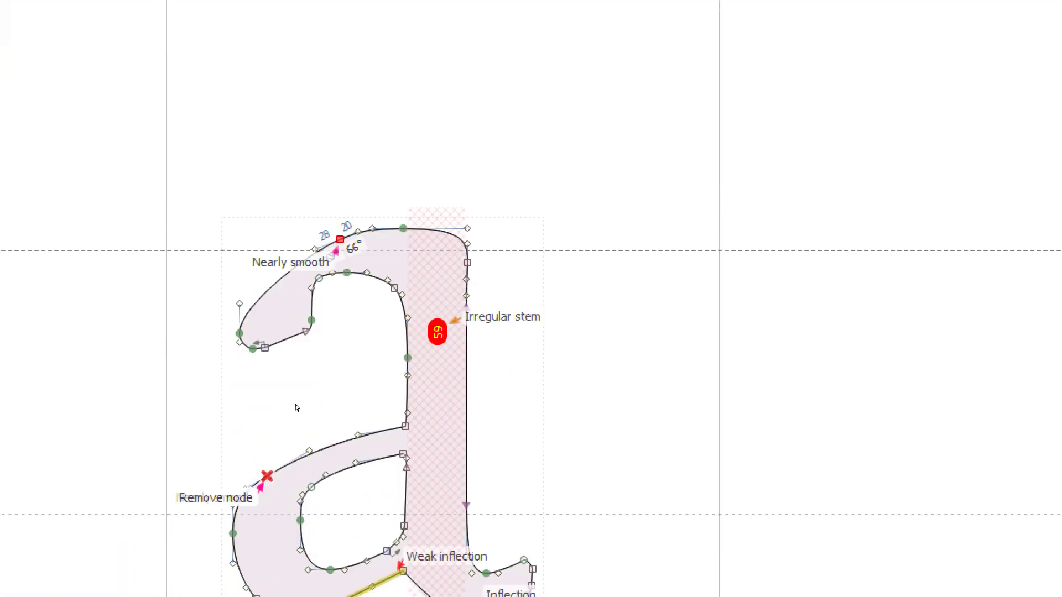
pyautogui.click(267, 475)
pyautogui.click(450, 444)
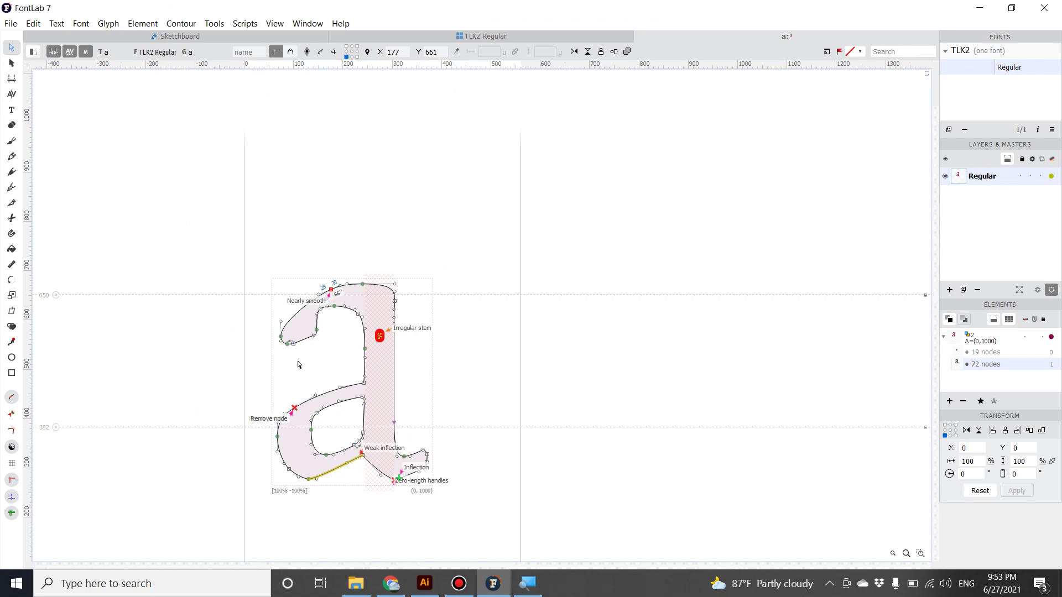
pyautogui.click(294, 409)
pyautogui.rightClick(296, 410)
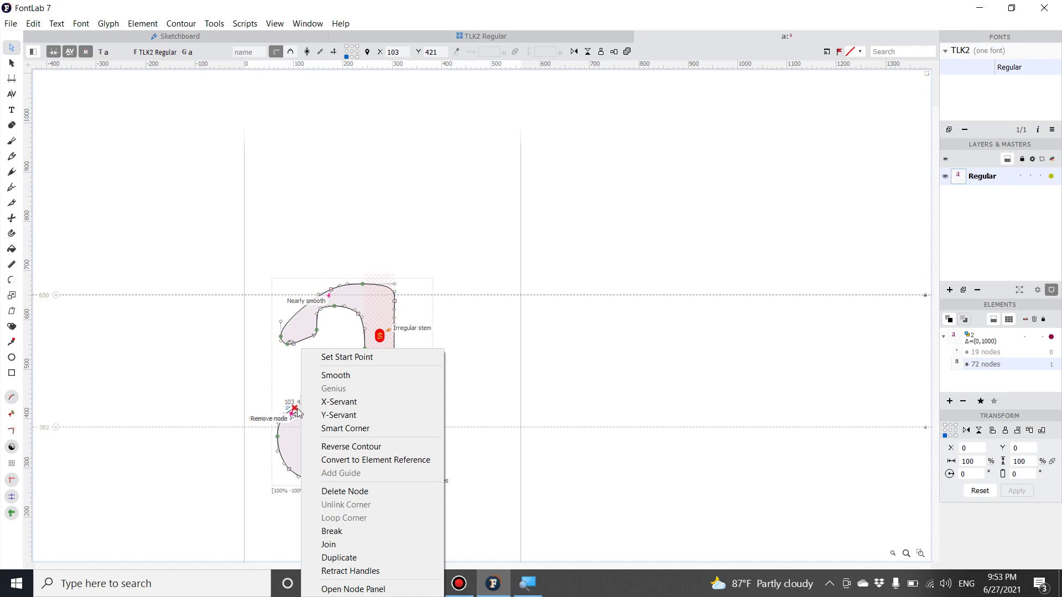
pyautogui.click(354, 491)
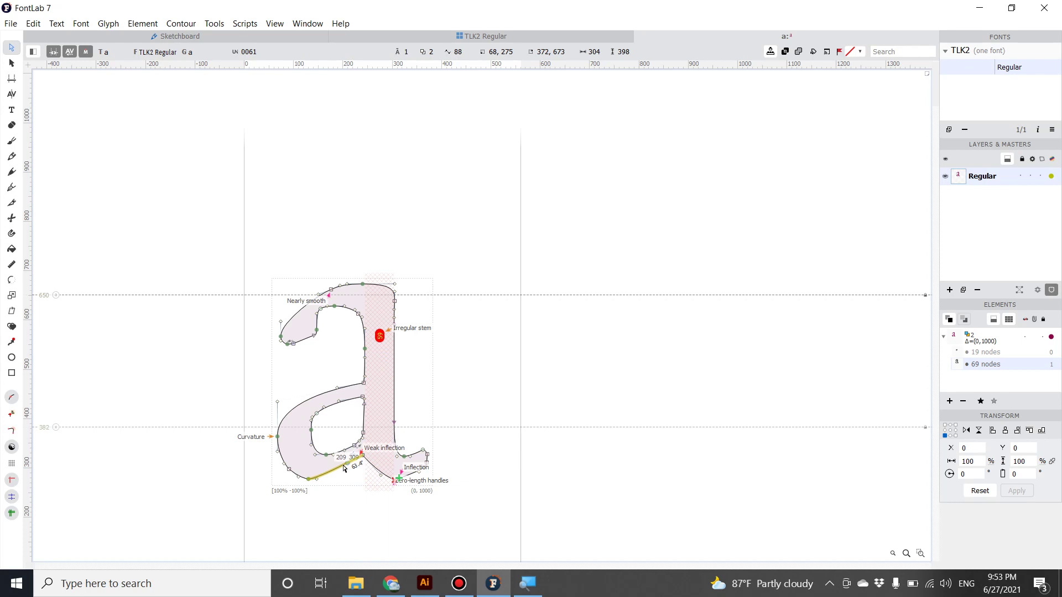
# - Fix the curvature problem flagged at the leftmost node of the a's lower bowl
pyautogui.click(278, 437)
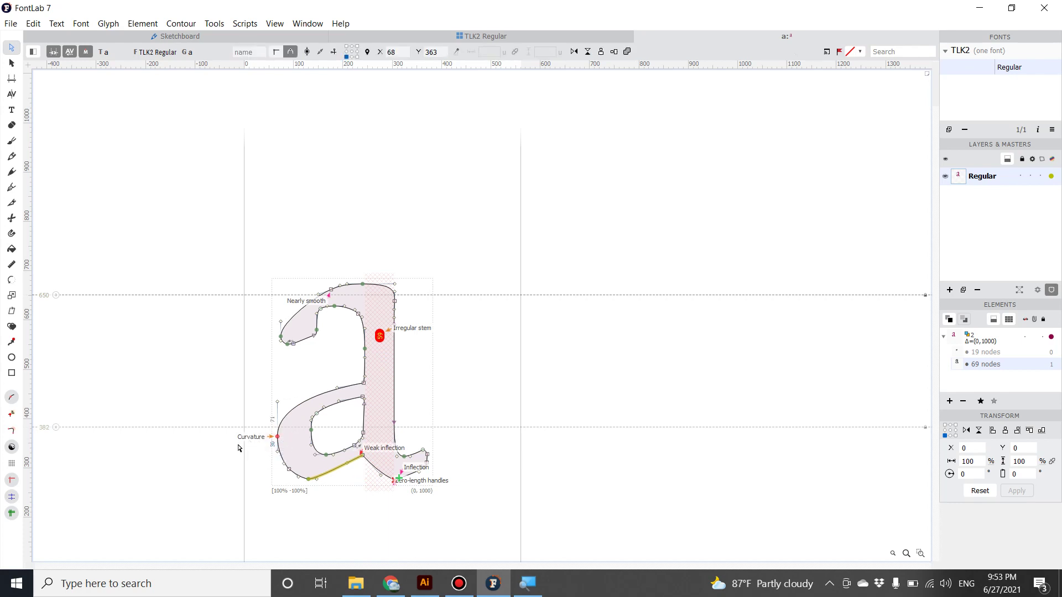
pyautogui.rightClick(277, 437)
pyautogui.click(257, 436)
pyautogui.click(263, 445)
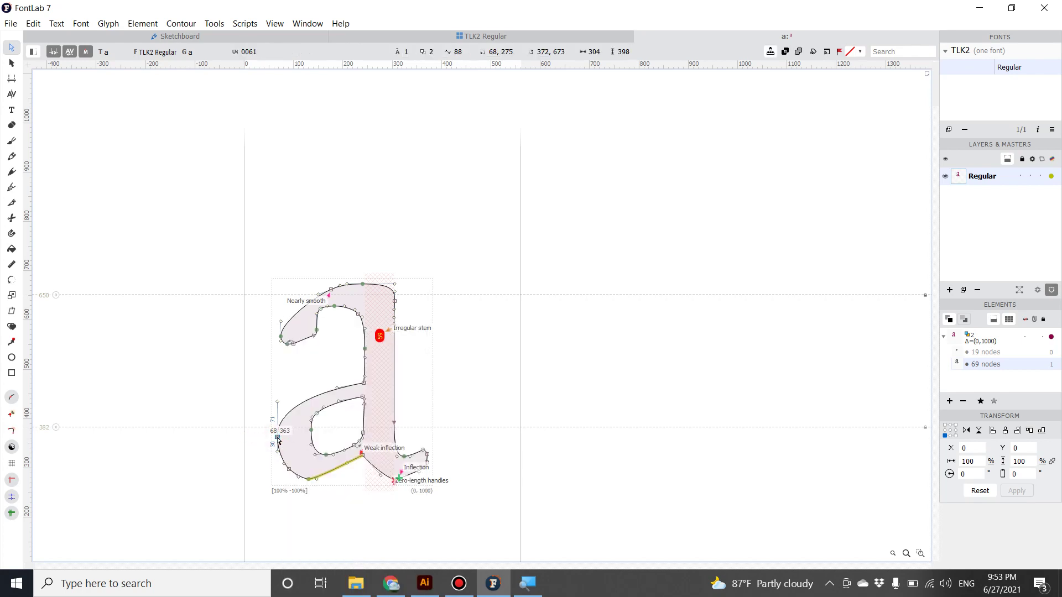
# - Fix the weak inflection flagged where the underside of the a's bowl meets the stem
pyautogui.click(355, 461)
pyautogui.click(449, 442)
pyautogui.click(355, 462)
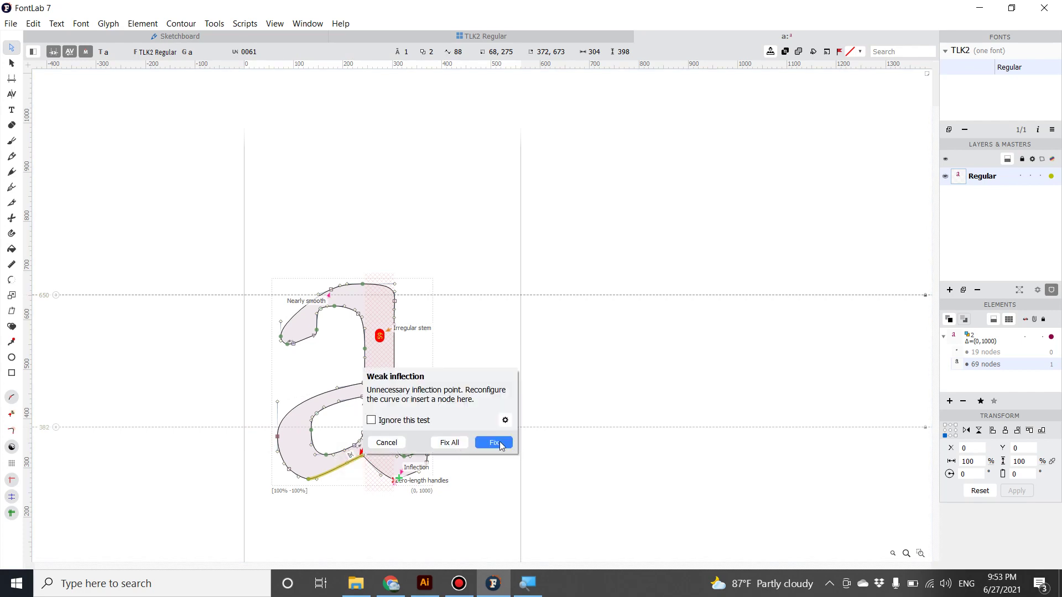
pyautogui.click(497, 444)
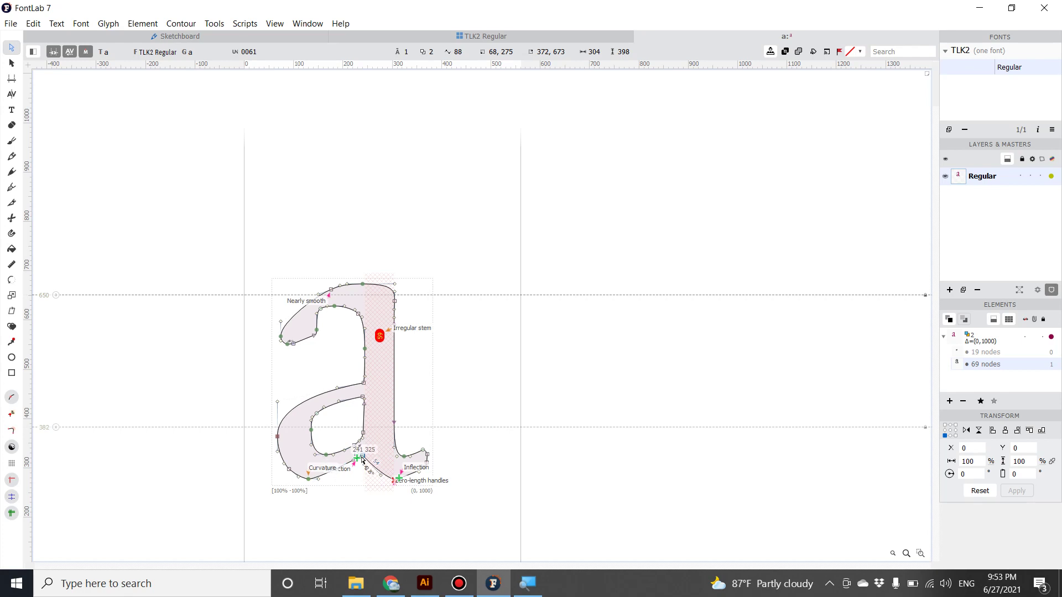
# - Fix the inflection flagged at the foot of the a's stem by inserting a node there
pyautogui.click(393, 480)
pyautogui.click(394, 481)
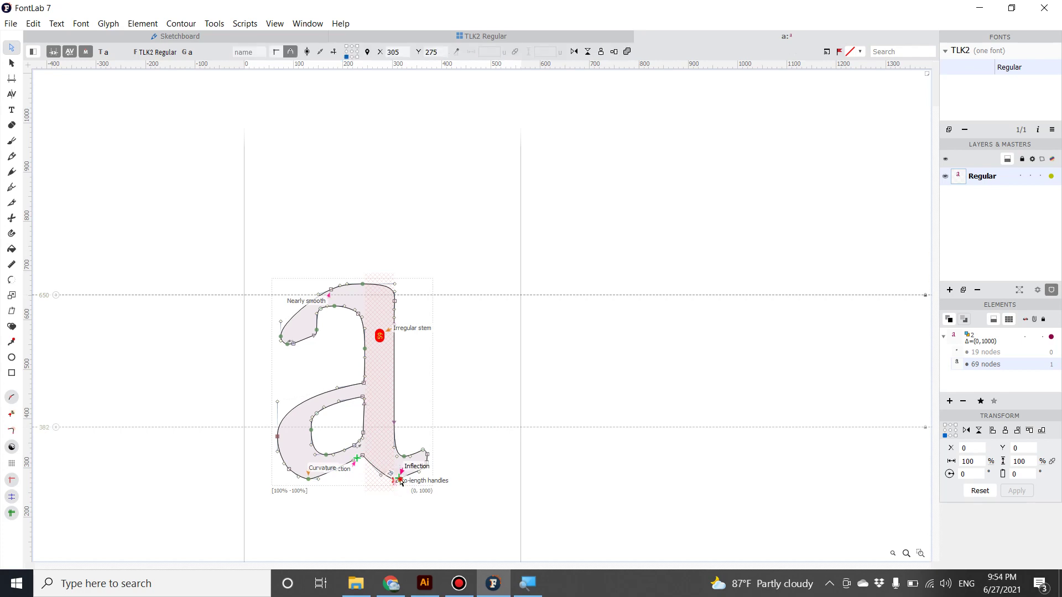
pyautogui.click(399, 478)
pyautogui.click(497, 465)
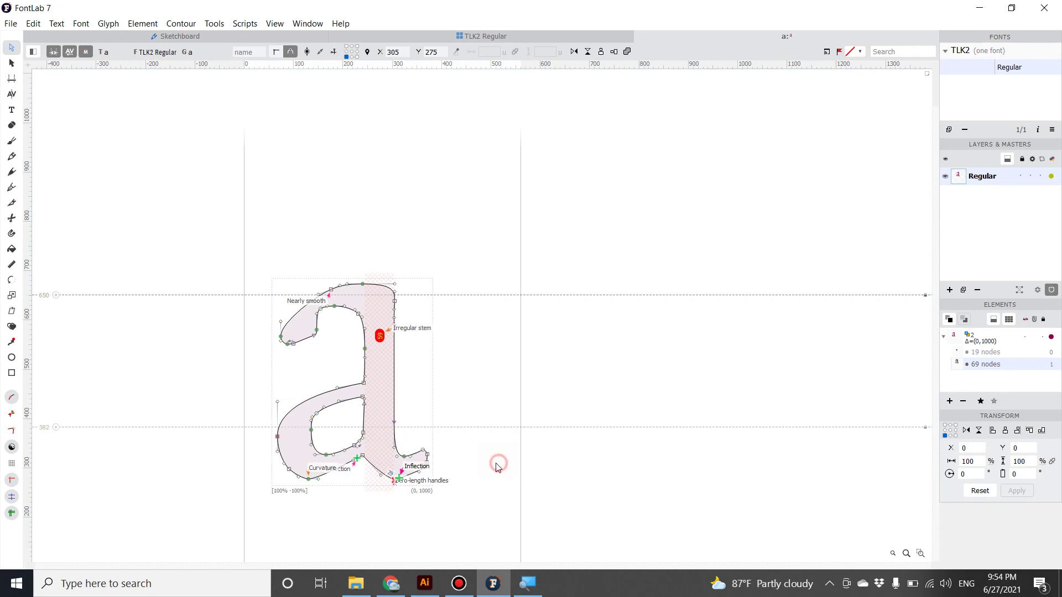
pyautogui.click(399, 479)
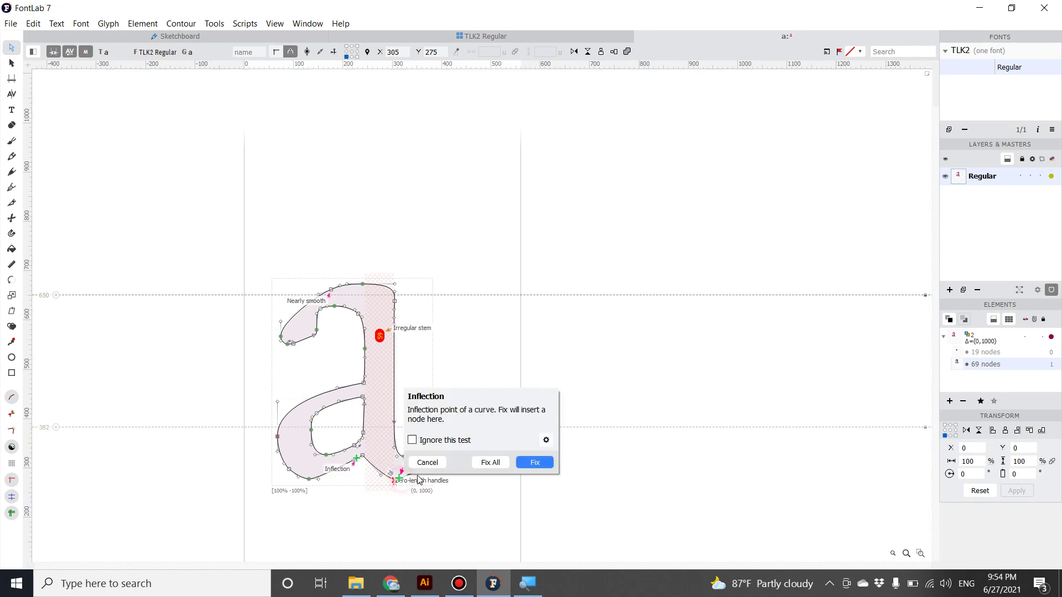
pyautogui.click(525, 463)
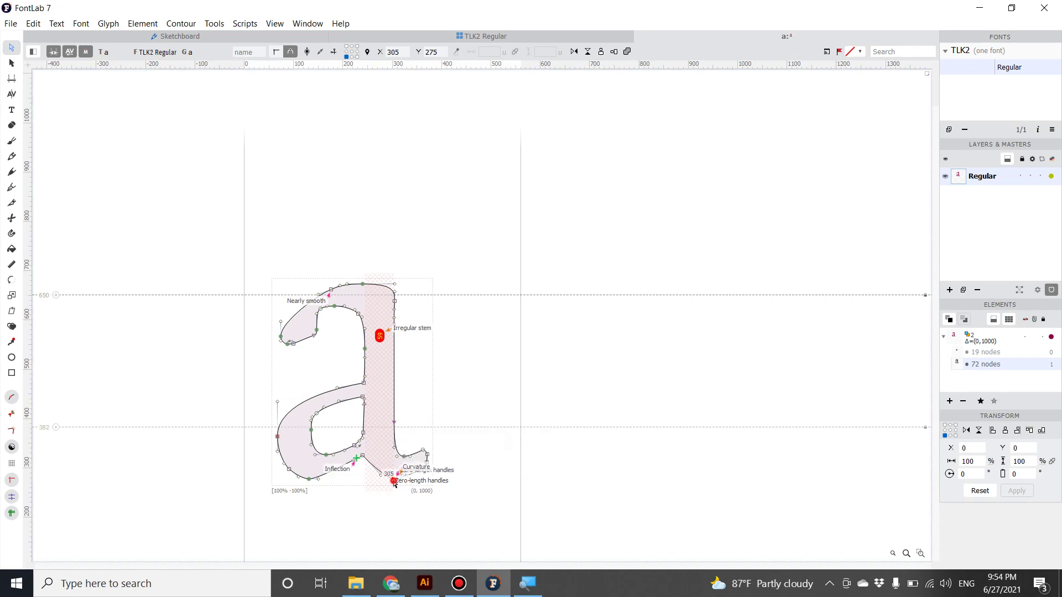
# - Fix the curvature problem flagged beside the newly inserted node at the foot of the a's stem
pyautogui.click(399, 483)
pyautogui.click(396, 484)
pyautogui.scroll(-1, 525, 489)
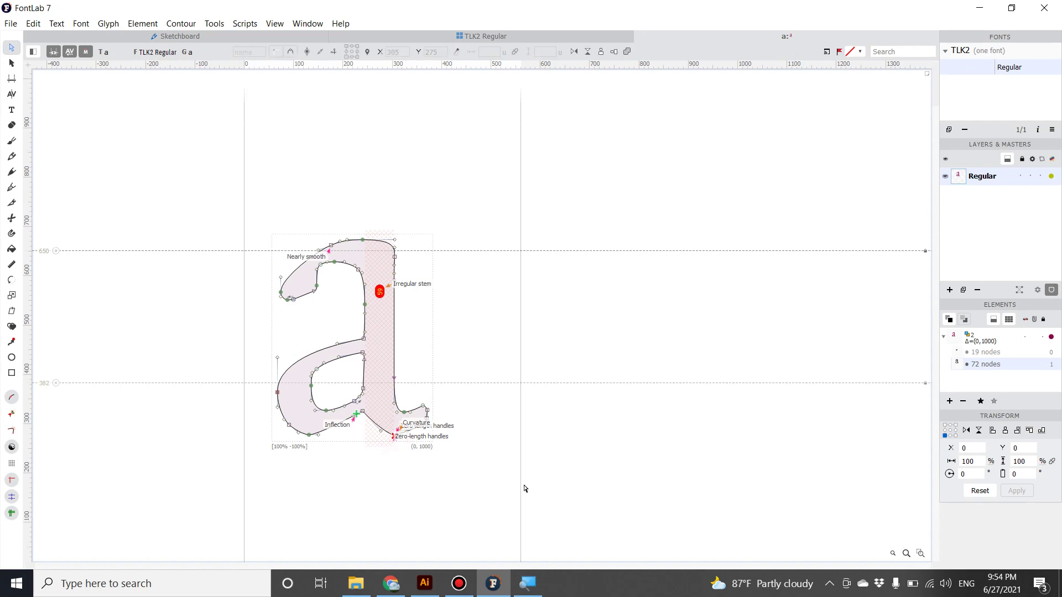
pyautogui.click(406, 431)
pyautogui.click(491, 419)
pyautogui.click(393, 437)
pyautogui.press('Escape')
pyautogui.click(405, 428)
pyautogui.click(491, 419)
# - Try to fix the zero-length handles on the two nodes at the foot of the a's stem, and nudge the outline there slightly
pyautogui.moveTo(448, 458); pyautogui.dragTo(396, 432)
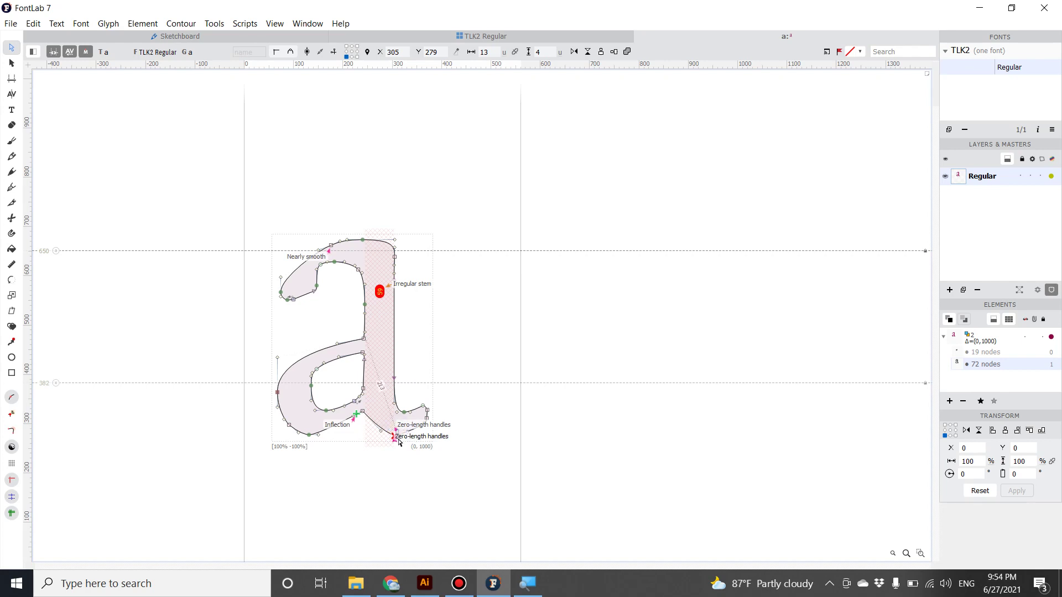
pyautogui.click(398, 439)
pyautogui.click(481, 420)
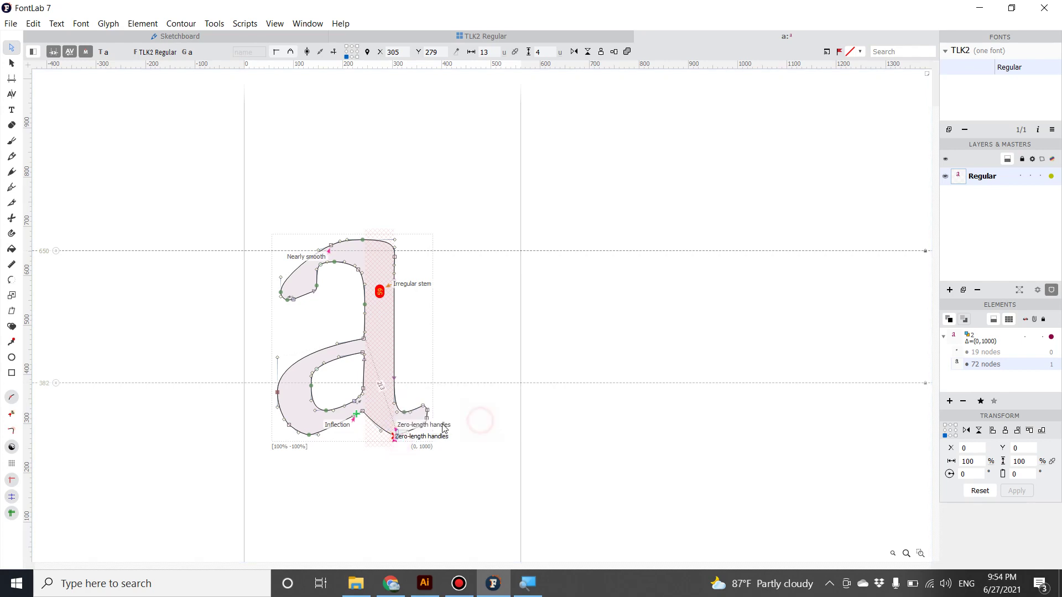
pyautogui.moveTo(393, 436); pyautogui.dragTo(391, 434)
pyautogui.click(407, 429)
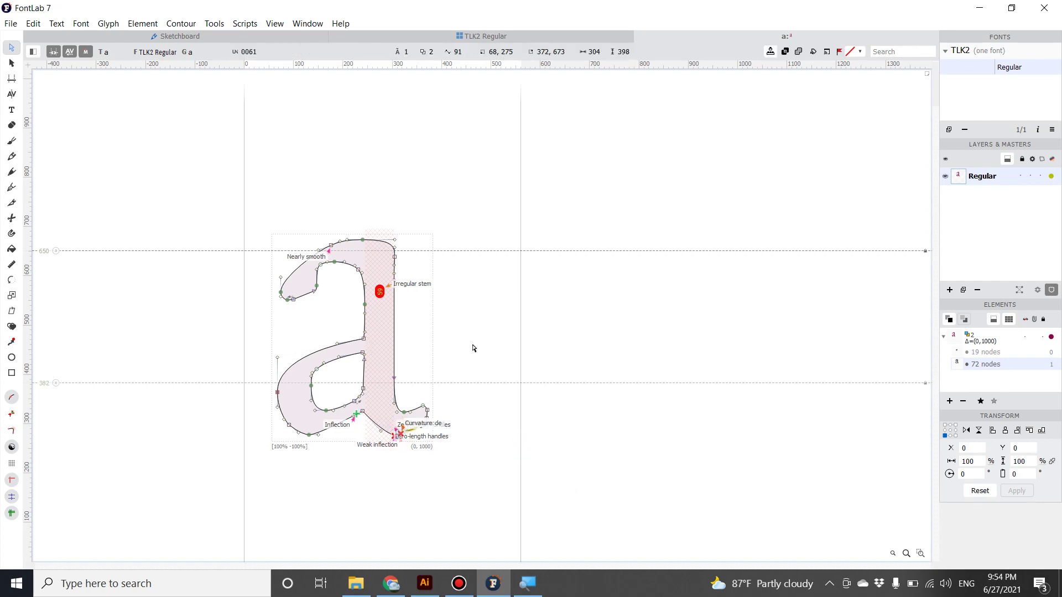
# - Select all nodes of the a glyph and simplify its contours
pyautogui.moveTo(534, 502); pyautogui.dragTo(279, 226)
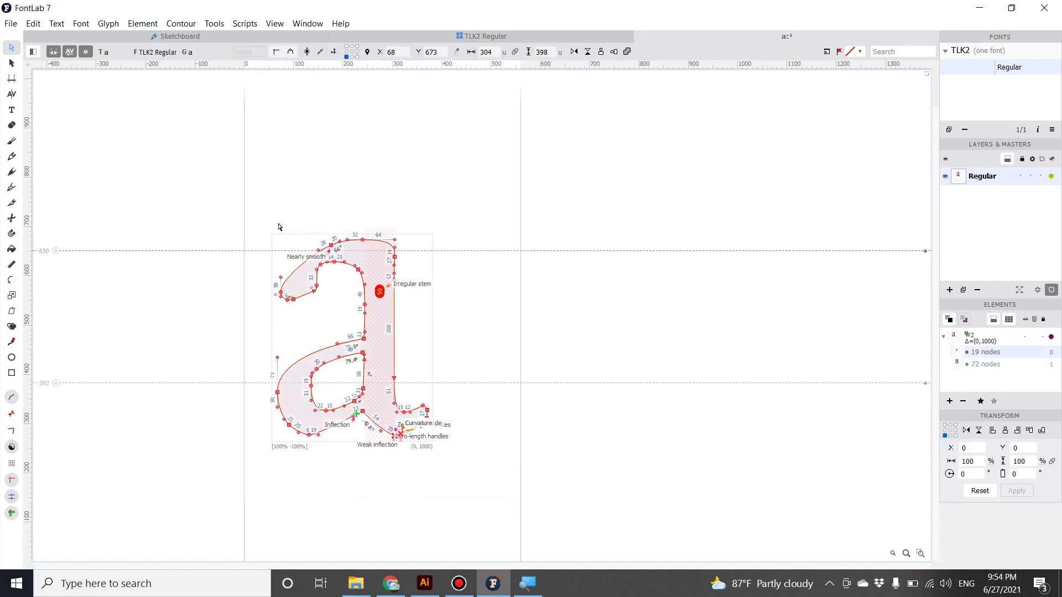
pyautogui.click(182, 23)
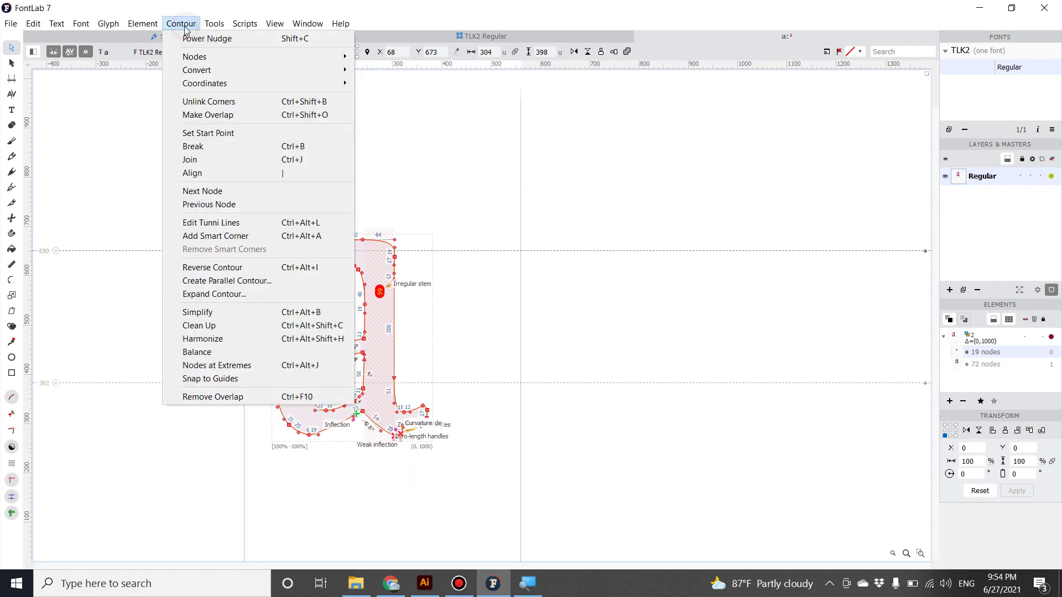
pyautogui.moveTo(509, 151); pyautogui.dragTo(205, 506)
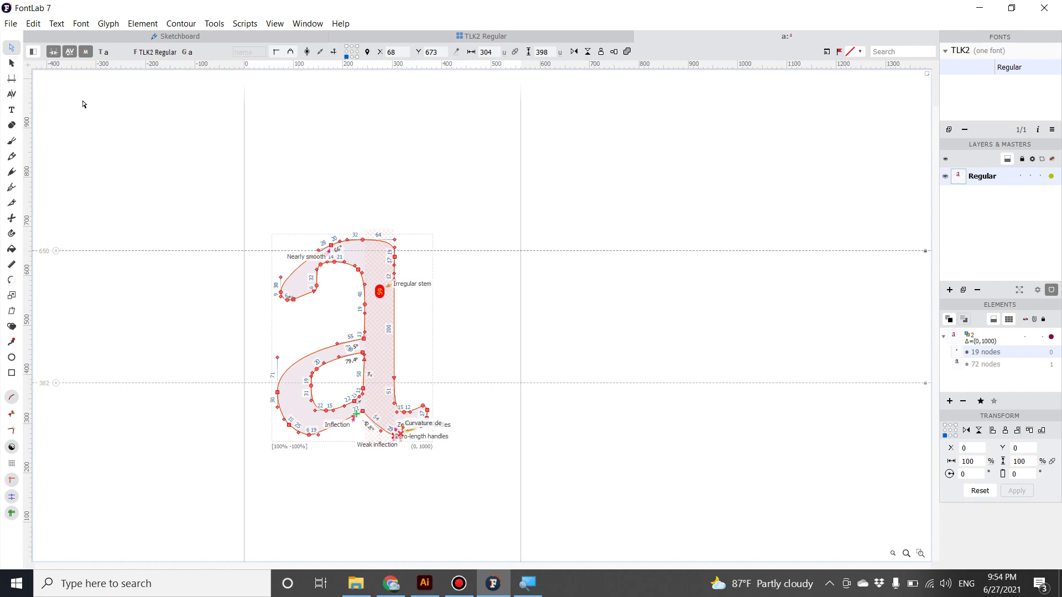
pyautogui.click(11, 50)
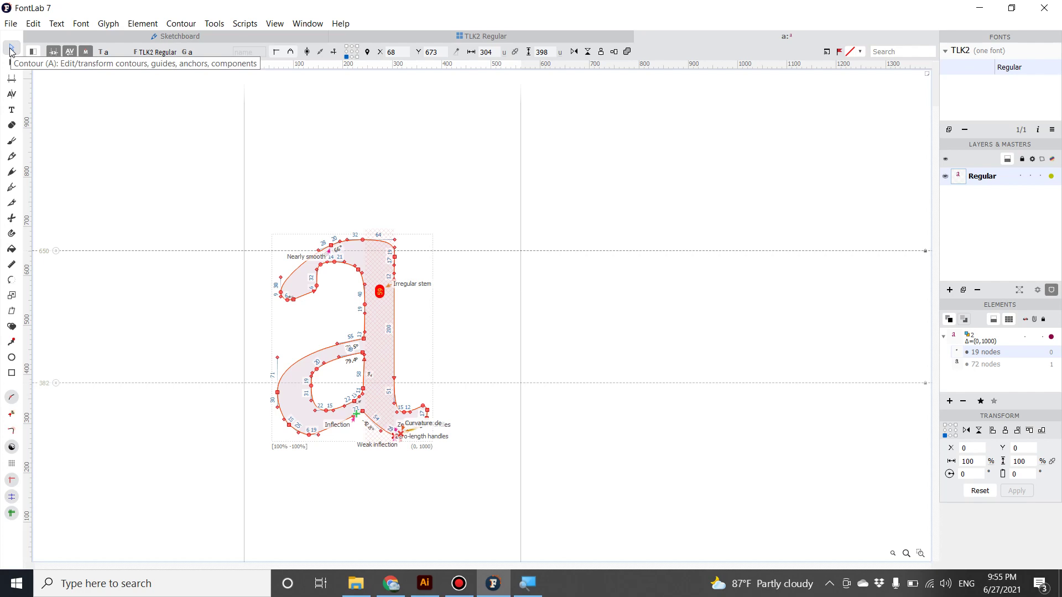
pyautogui.moveTo(394, 260); pyautogui.dragTo(396, 262)
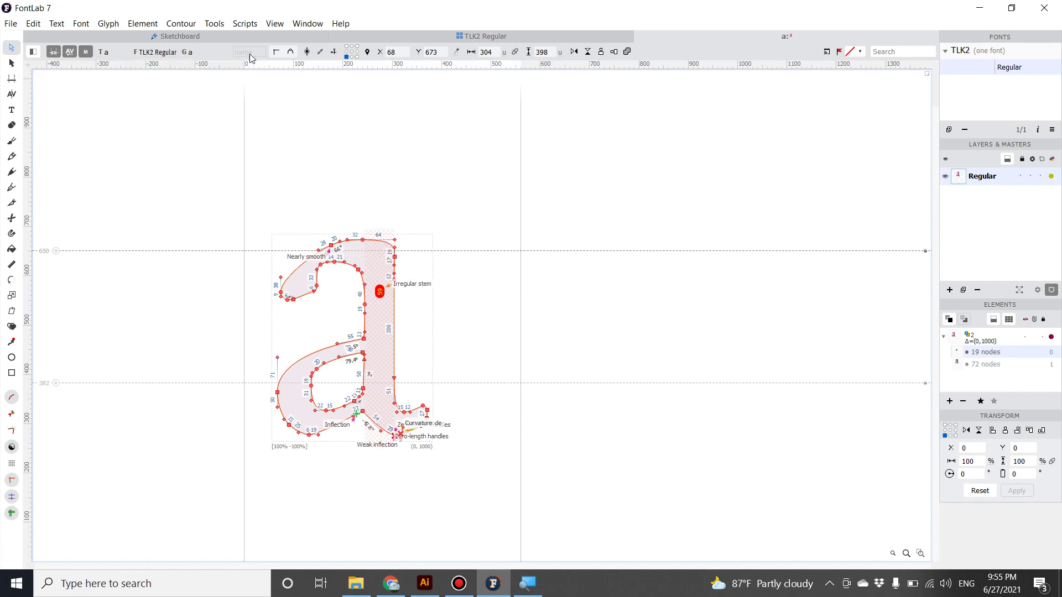
pyautogui.click(174, 25)
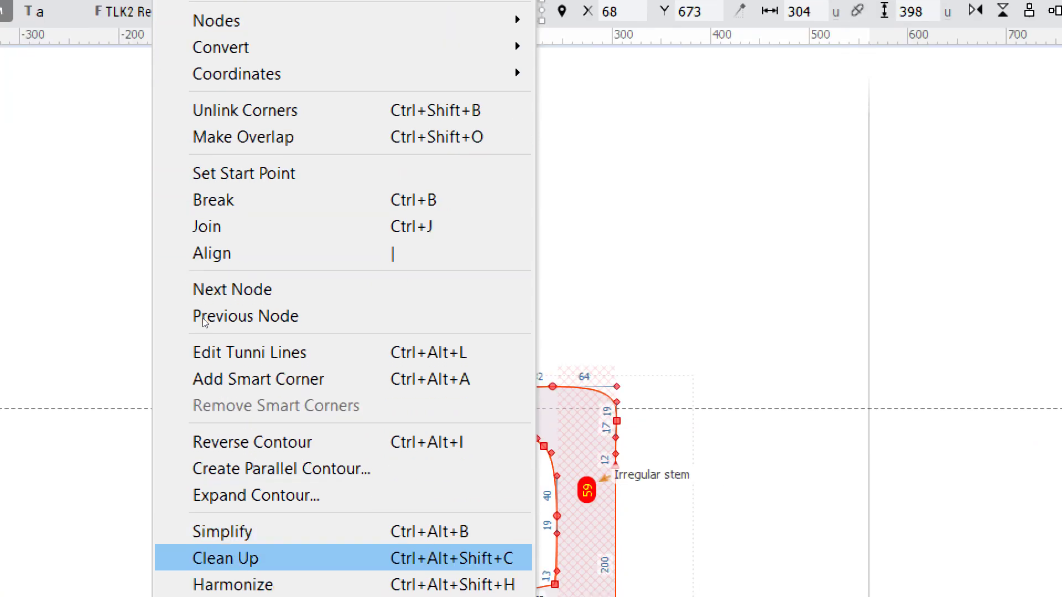
pyautogui.press('Up')
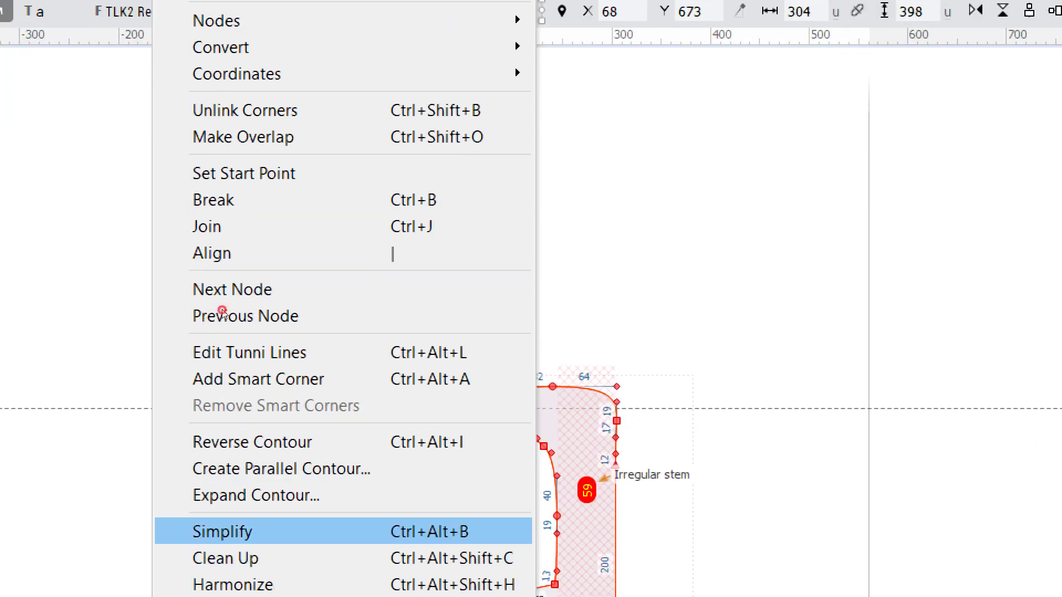
pyautogui.press('Return')
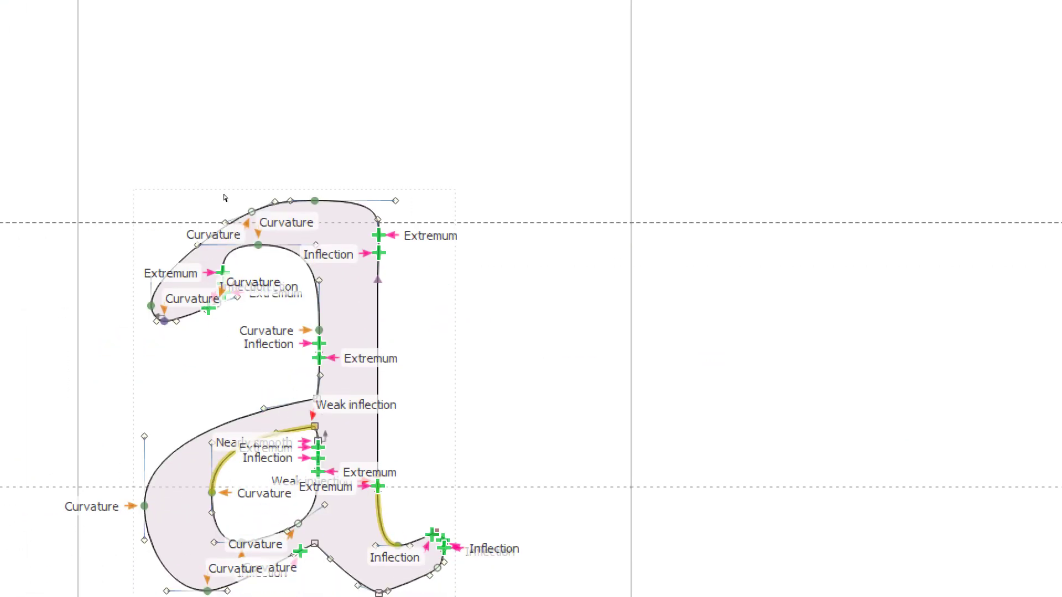
# - Balance and harmonize the curves across the entire a outline
pyautogui.hotkey('ctrl', 'a')
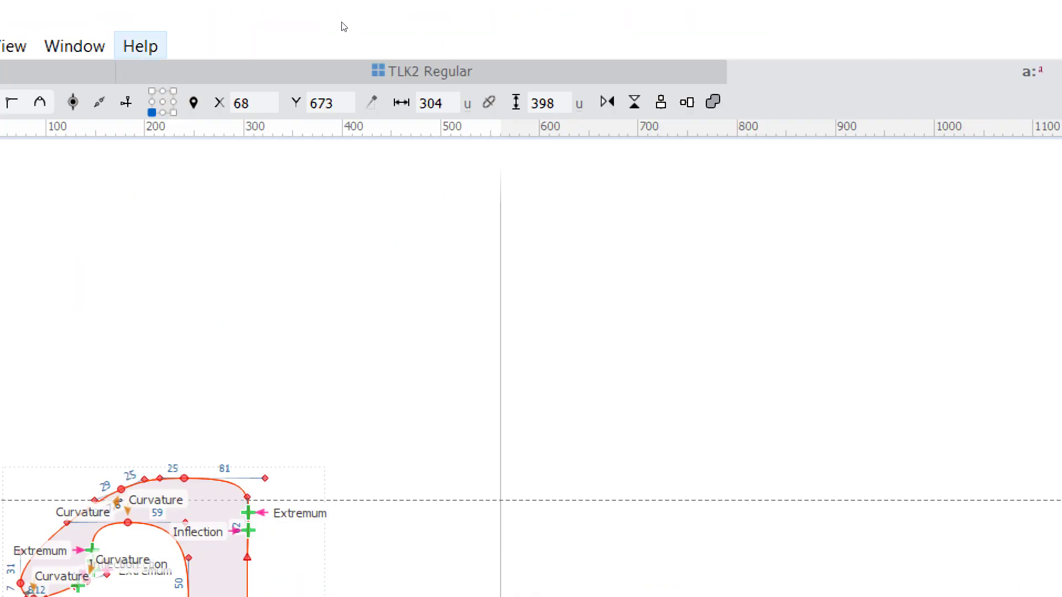
pyautogui.click(173, 21)
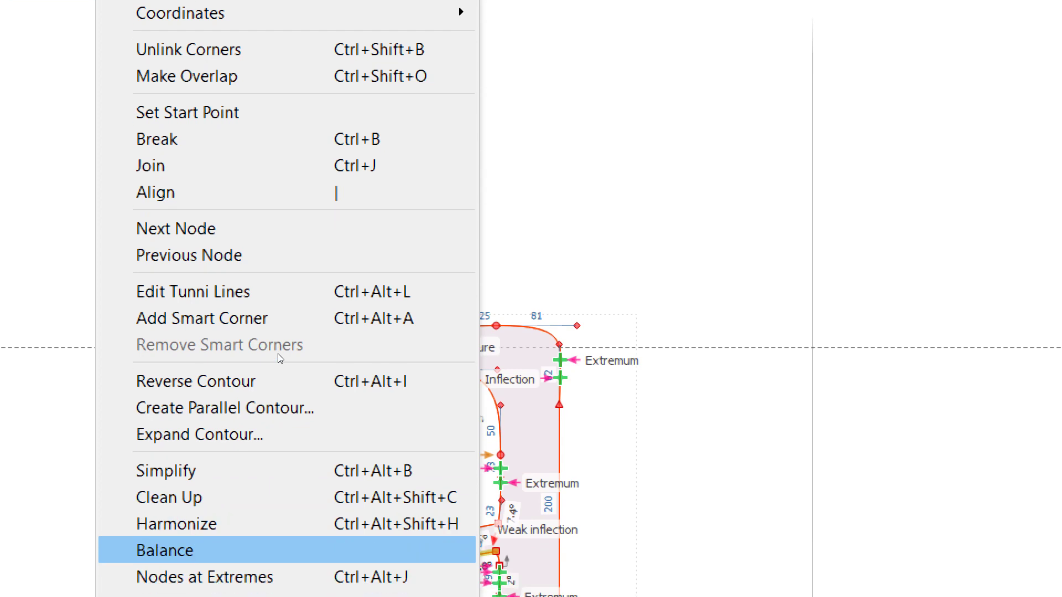
pyautogui.click(279, 353)
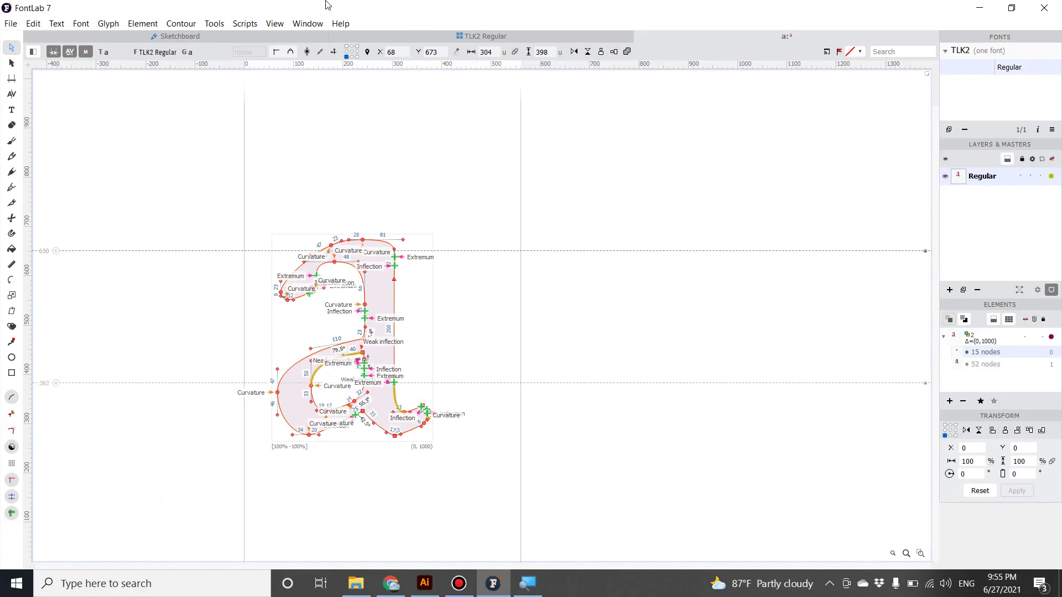
pyautogui.click(181, 23)
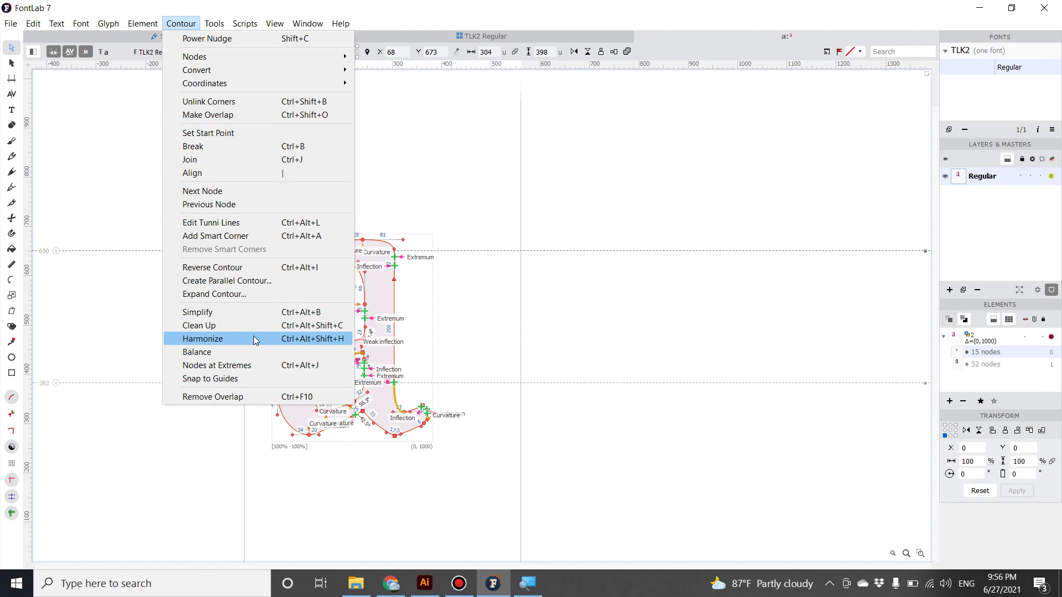
pyautogui.click(255, 339)
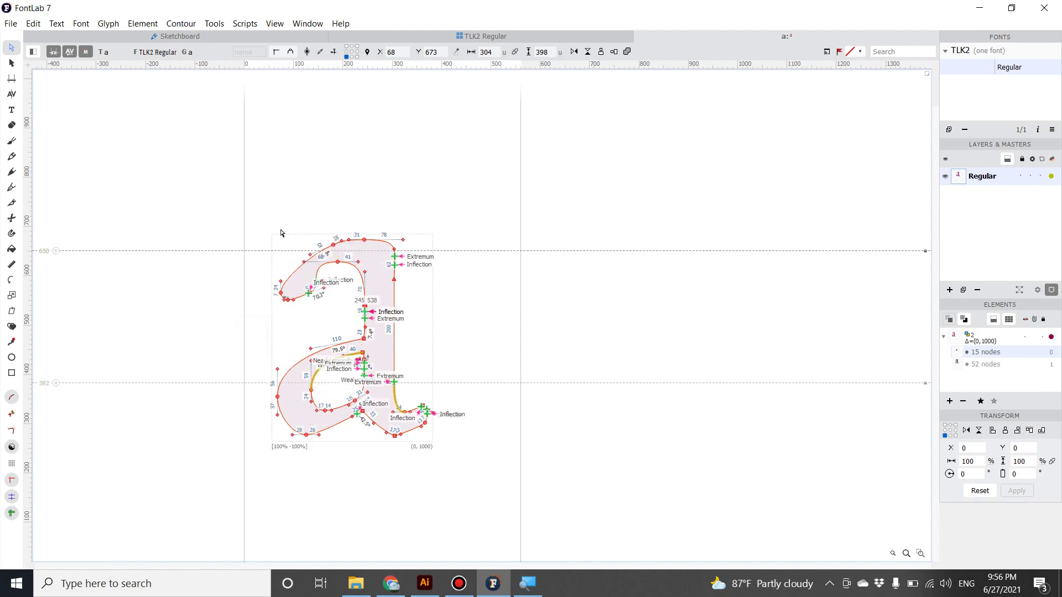
# - Remove overlap from the a glyph's contours
pyautogui.click(181, 23)
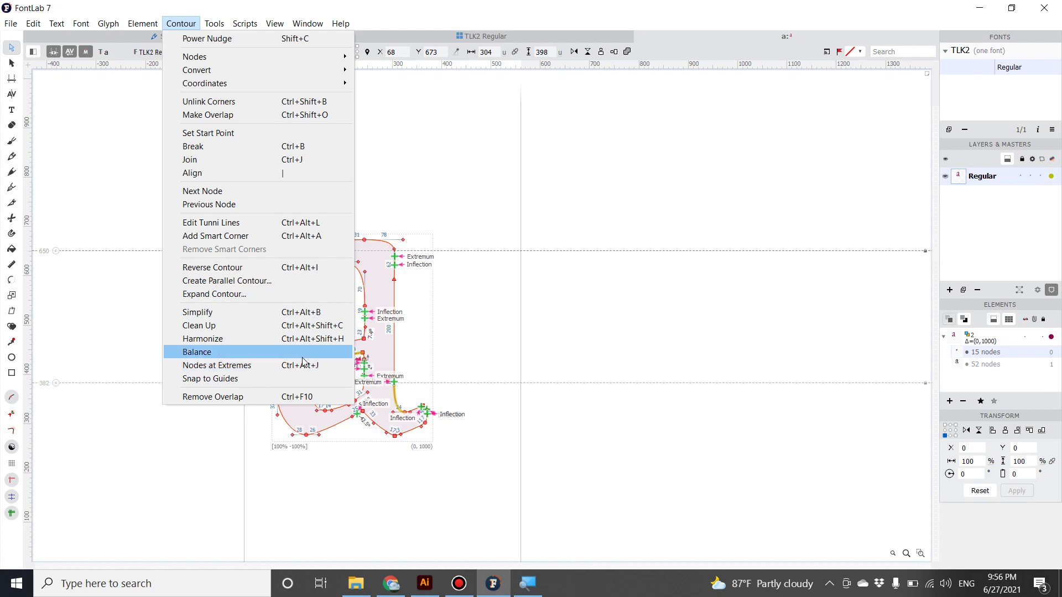
pyautogui.click(306, 398)
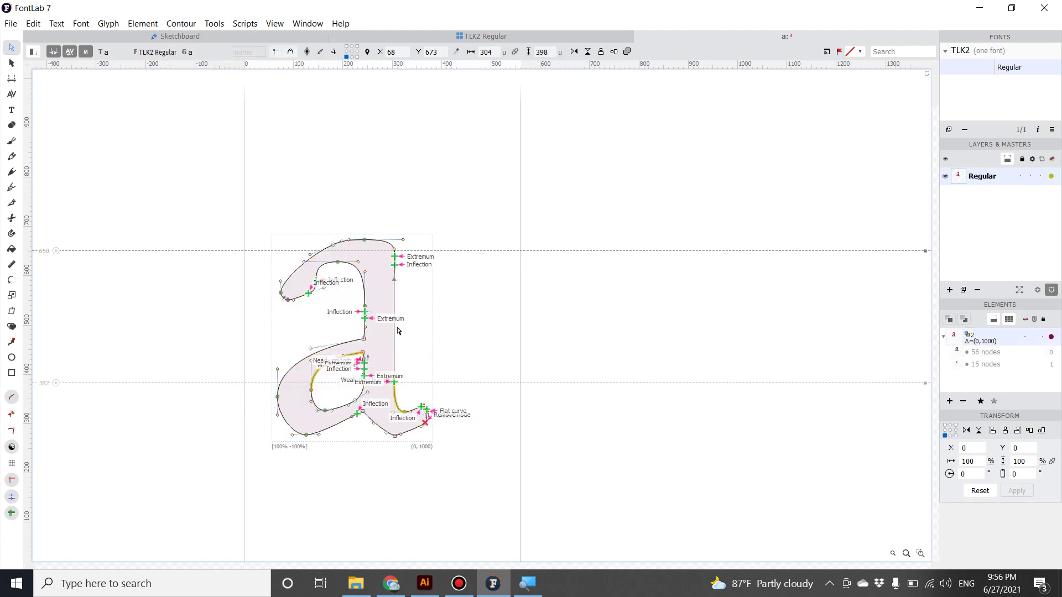
pyautogui.moveTo(185, 207); pyautogui.dragTo(465, 469)
pyautogui.click(181, 24)
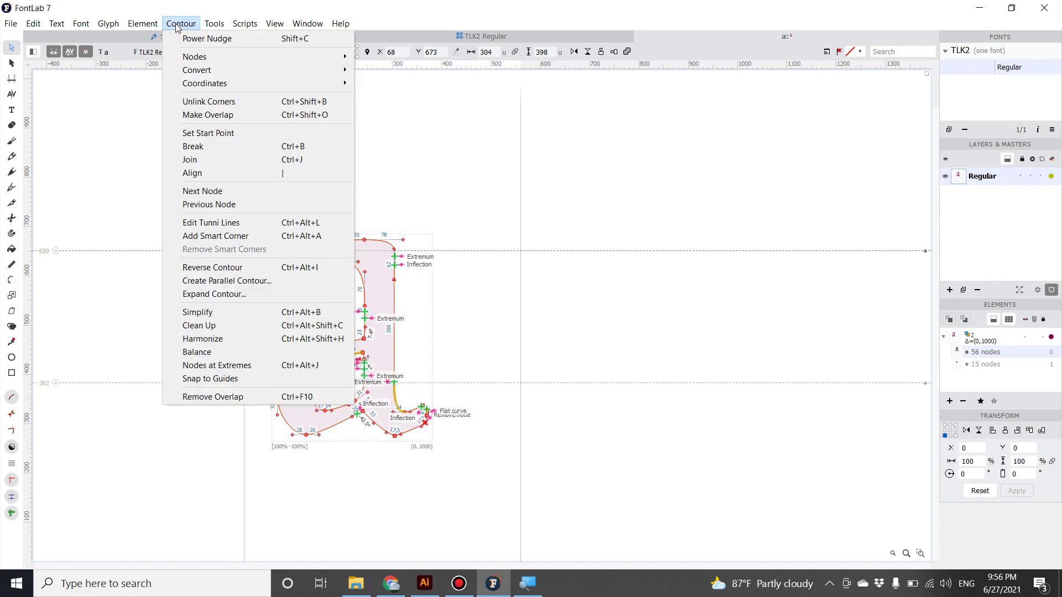
pyautogui.click(490, 332)
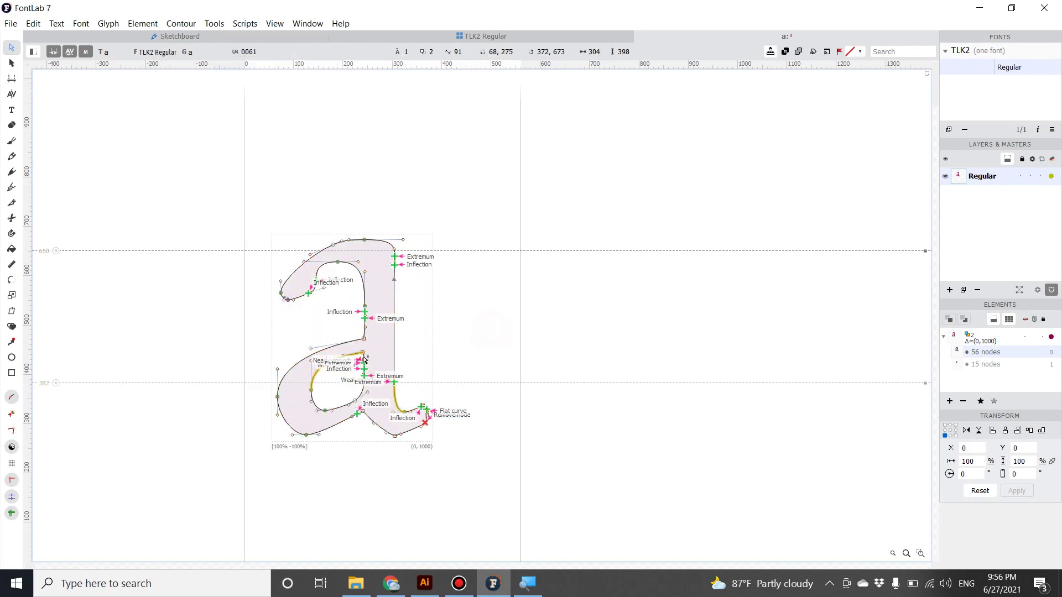
# - Apply Fix All to the weak inflections FontAudit flags in the a, starting with the one at the top of the bowl's counter
pyautogui.click(357, 356)
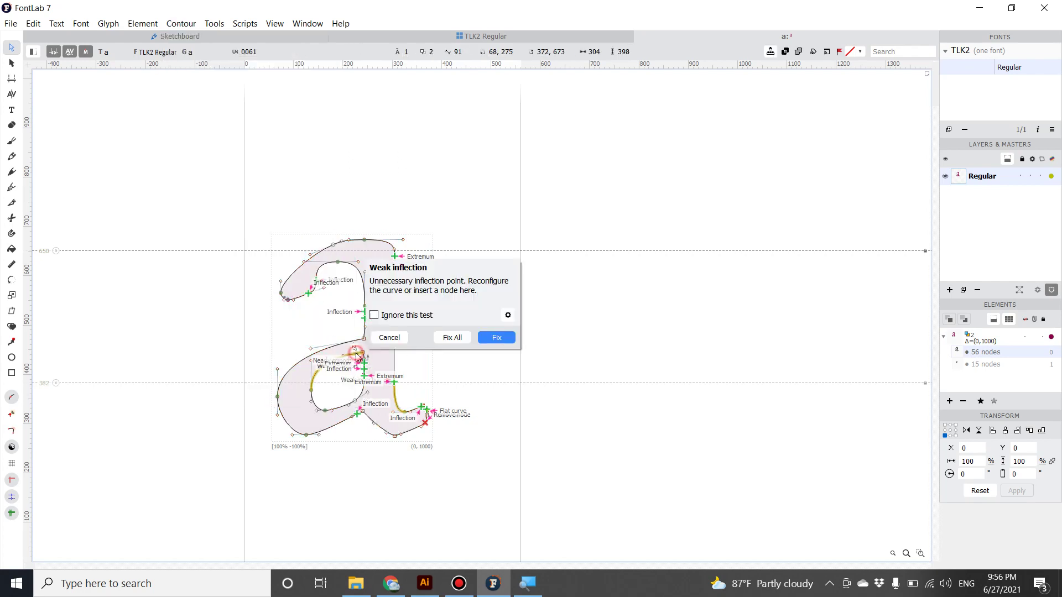
pyautogui.click(451, 338)
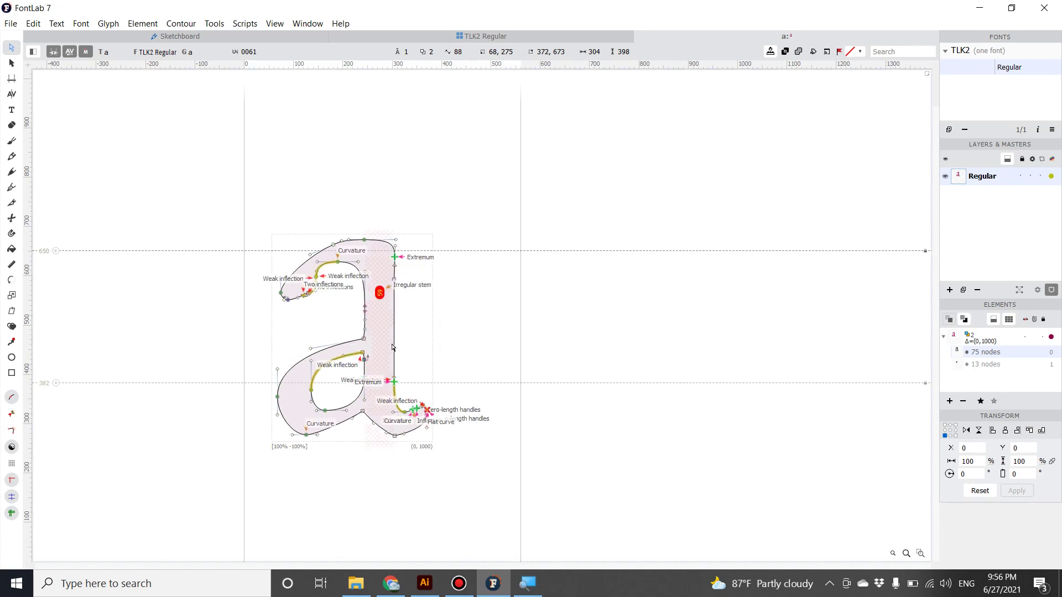
pyautogui.click(356, 355)
pyautogui.click(447, 338)
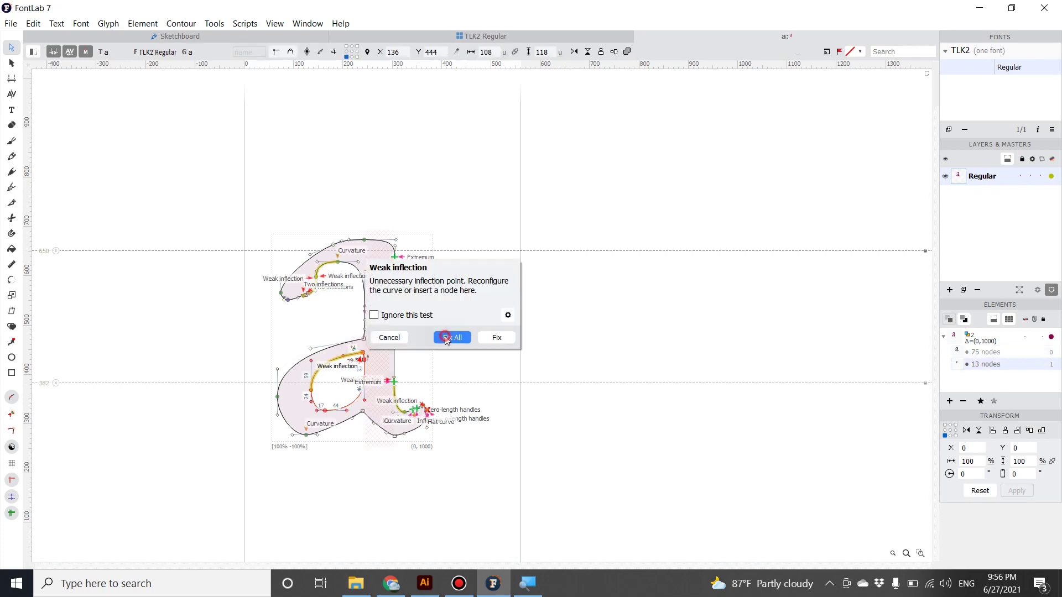
# - Try to fix the audit problems flagged along the inside of the a's upper arch and at the tip of its tail
pyautogui.click(324, 269)
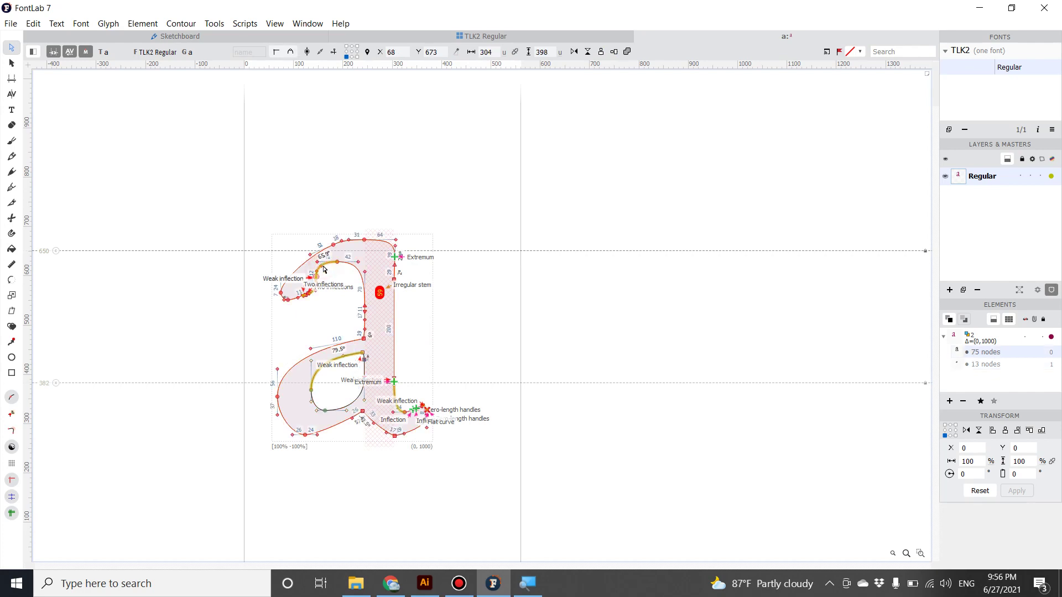
pyautogui.doubleClick(330, 266)
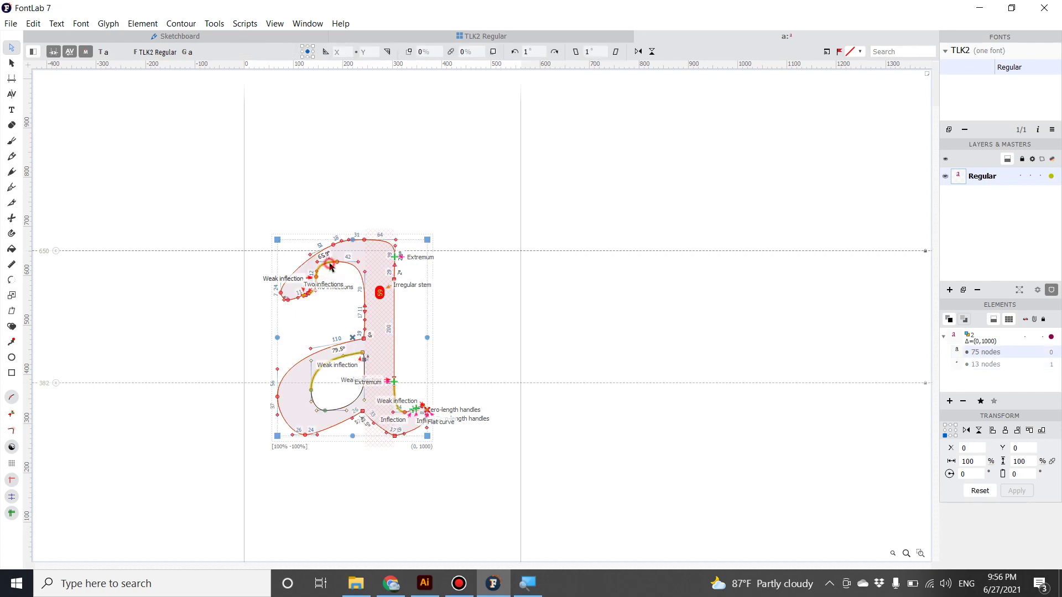
pyautogui.click(424, 409)
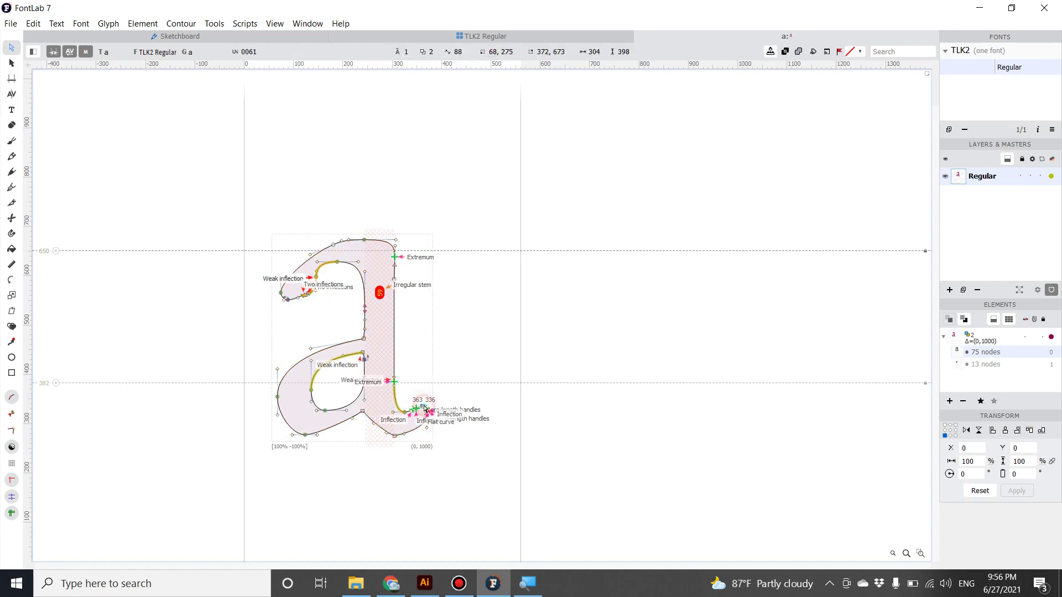
pyautogui.click(431, 415)
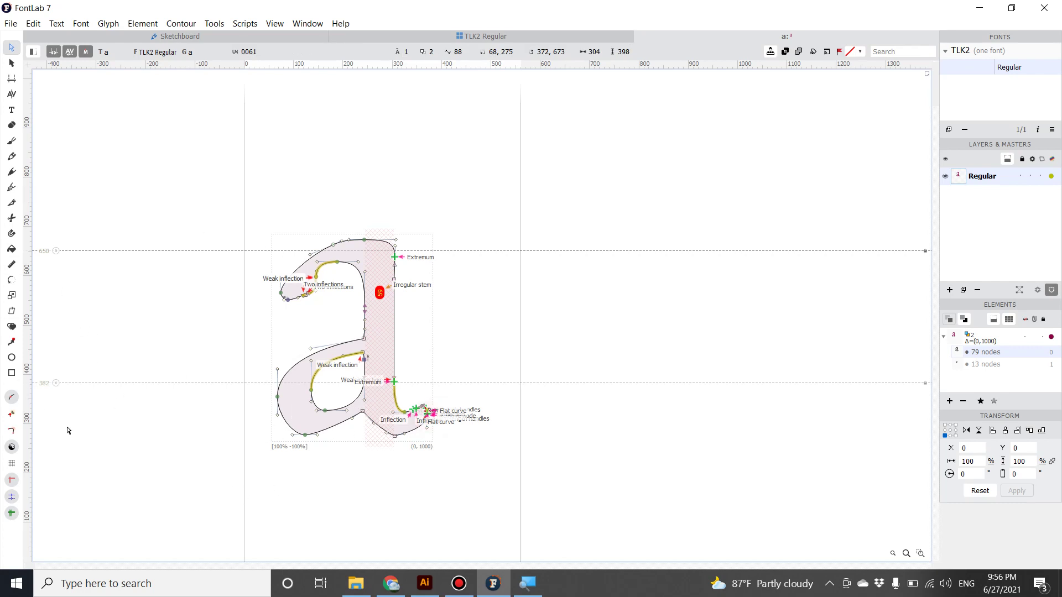
# - Turn off FontAudit and delete two smooth nodes from the cluster on the underside of the a's upper terminal
pyautogui.click(11, 447)
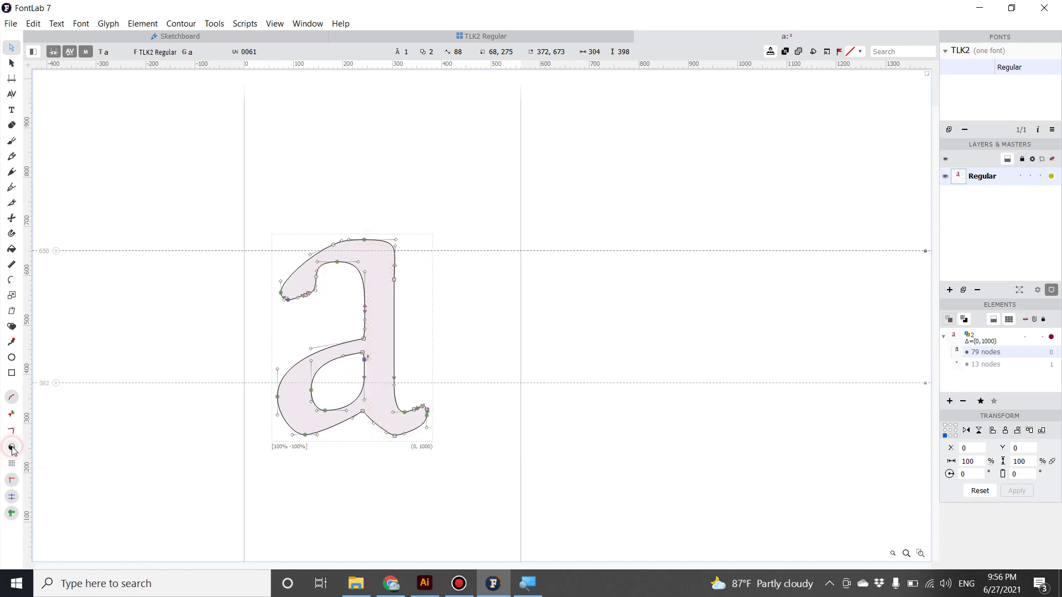
pyautogui.moveTo(223, 198); pyautogui.dragTo(455, 469)
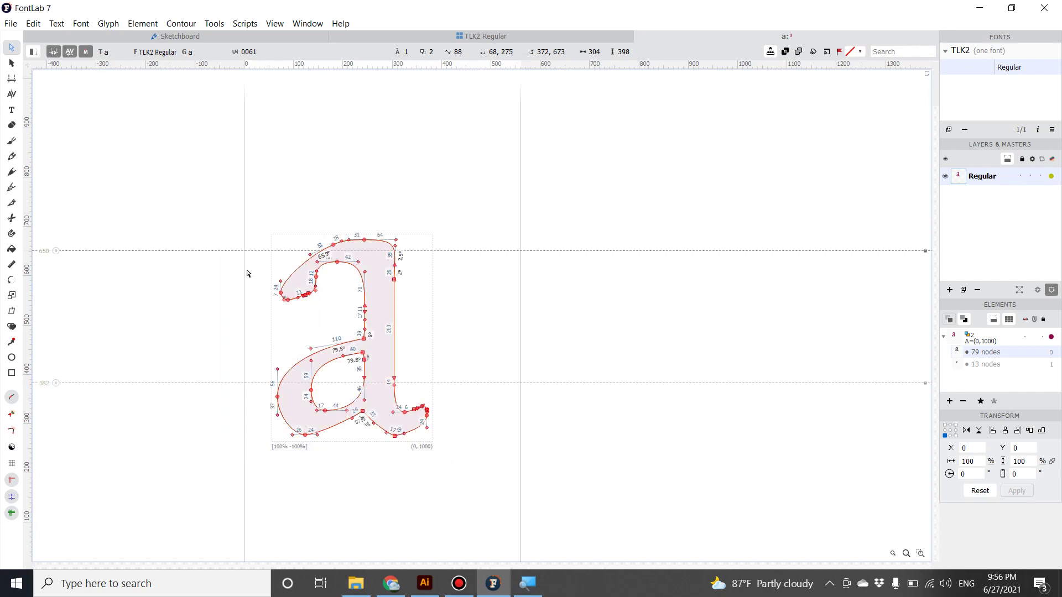
pyautogui.rightClick(303, 297)
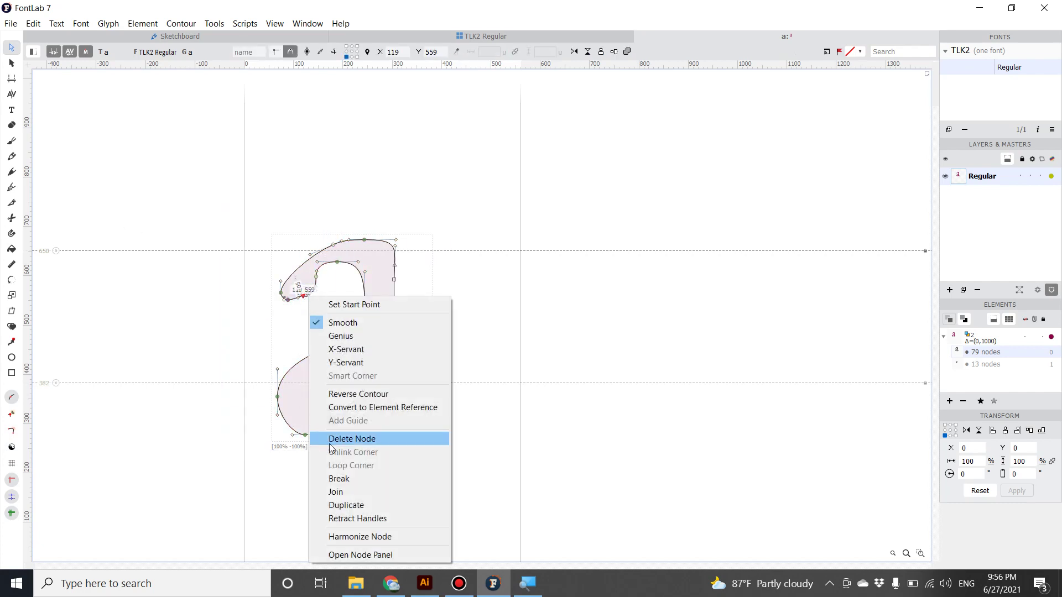
pyautogui.click(358, 440)
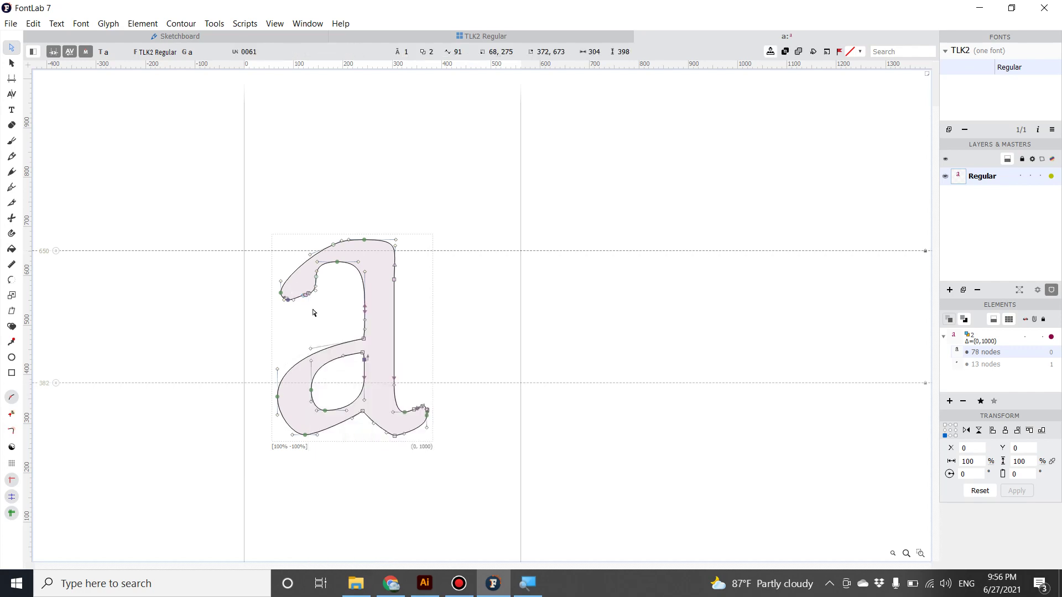
pyautogui.rightClick(306, 297)
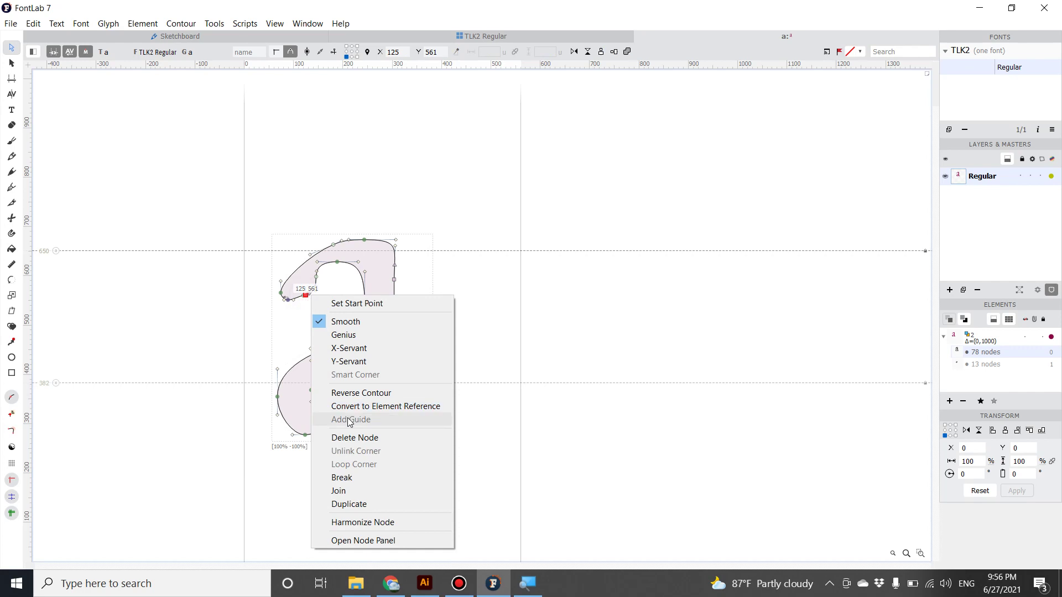
pyautogui.click(357, 439)
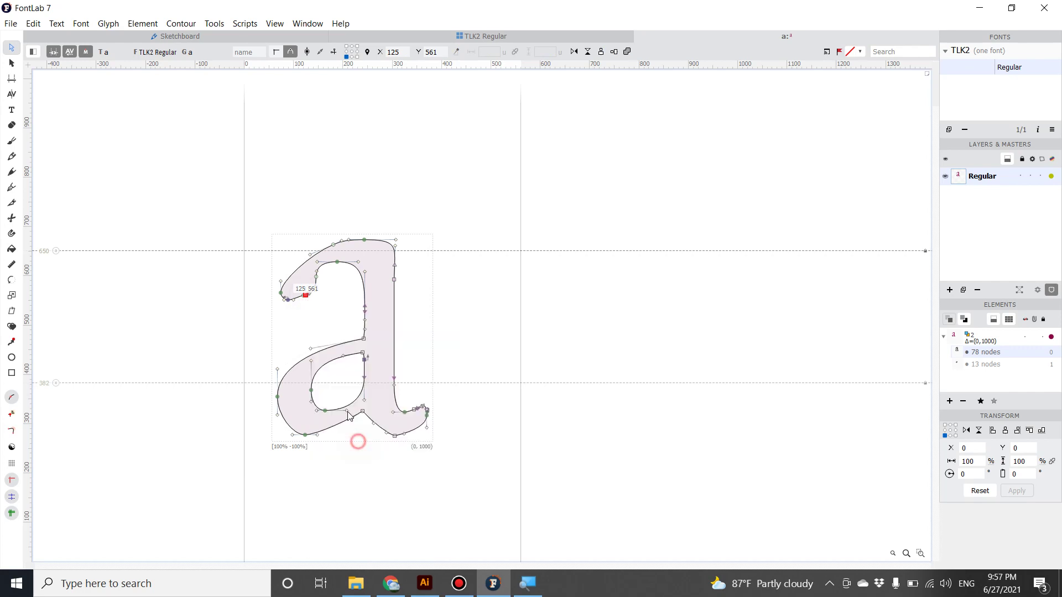
# - Delete the two extra corner nodes where the a's upper terminal meets the inner curve of the arch
pyautogui.click(309, 295)
pyautogui.rightClick(309, 297)
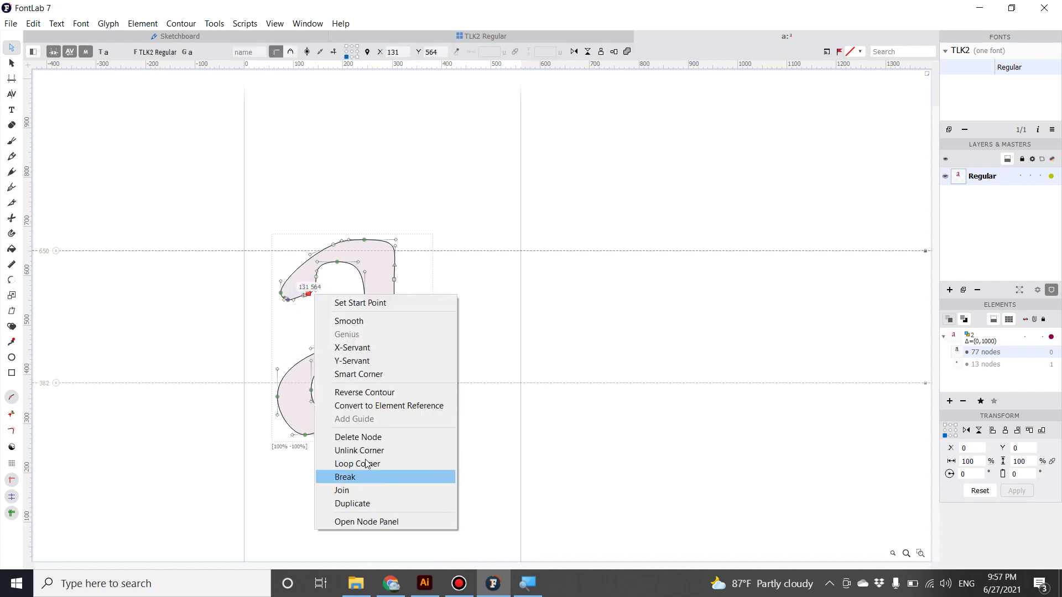
pyautogui.click(374, 438)
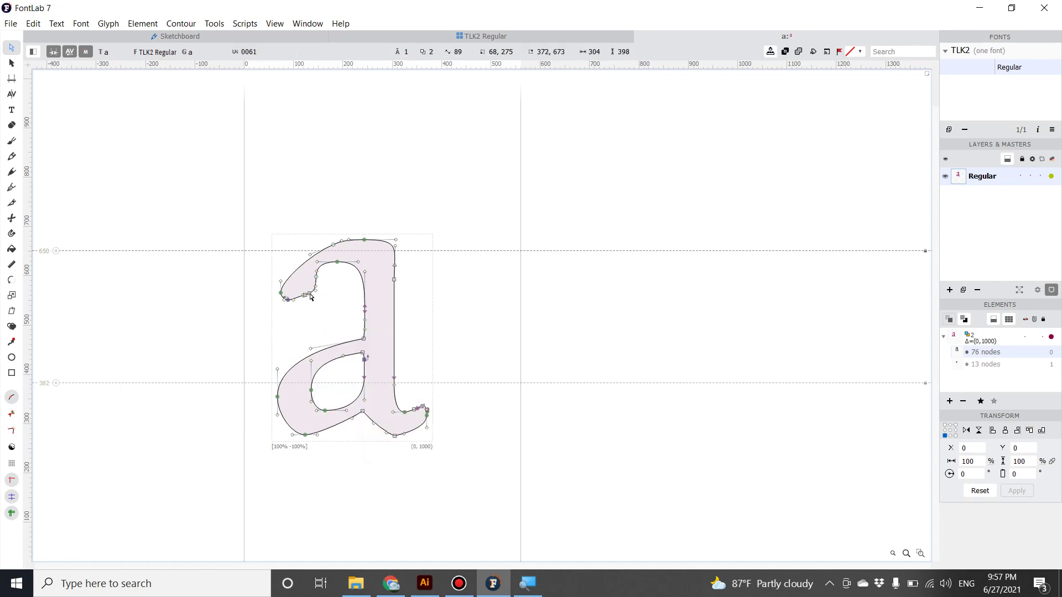
pyautogui.click(308, 294)
pyautogui.rightClick(313, 294)
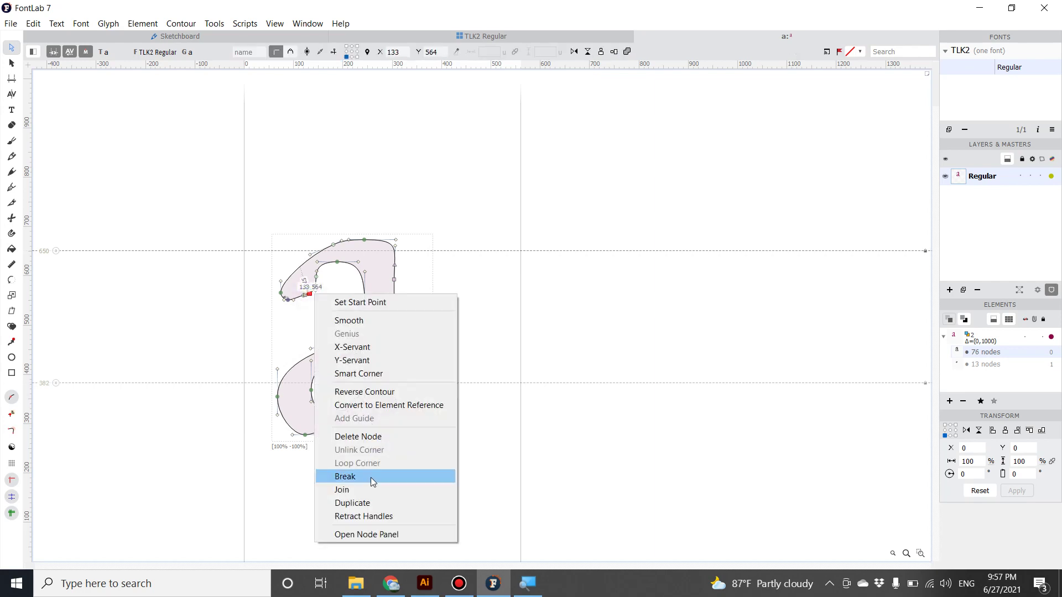
pyautogui.click(362, 436)
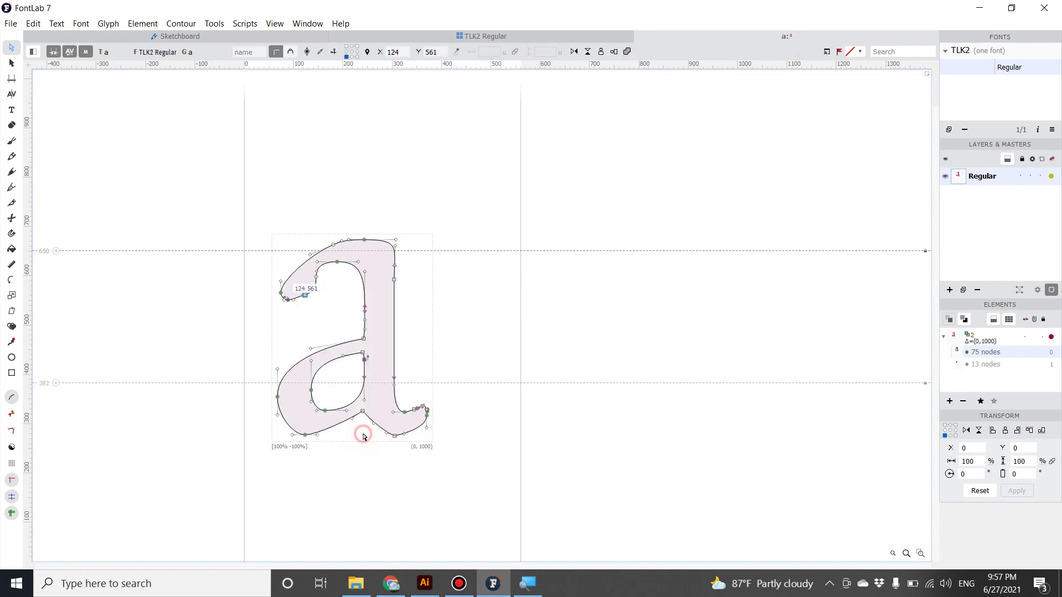
# - Delete the smooth node on the underside of the a's upper terminal, next to its tip
pyautogui.click(287, 300)
pyautogui.rightClick(288, 301)
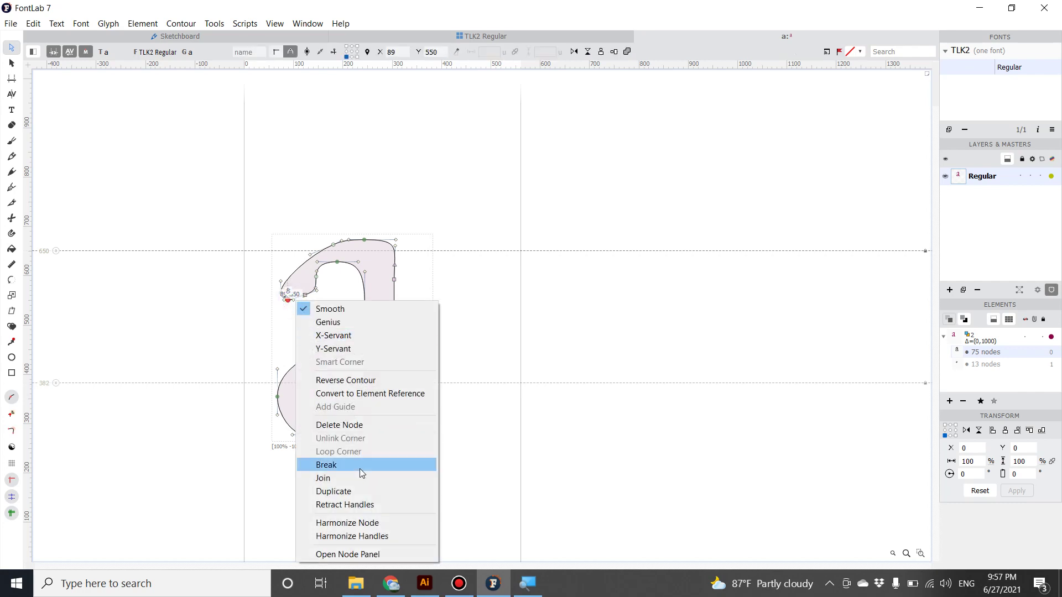
pyautogui.click(355, 425)
# - Try to join the contour at the smooth node near the tip of the a's tail, and deselect it
pyautogui.moveTo(426, 410); pyautogui.dragTo(426, 416)
pyautogui.rightClick(429, 416)
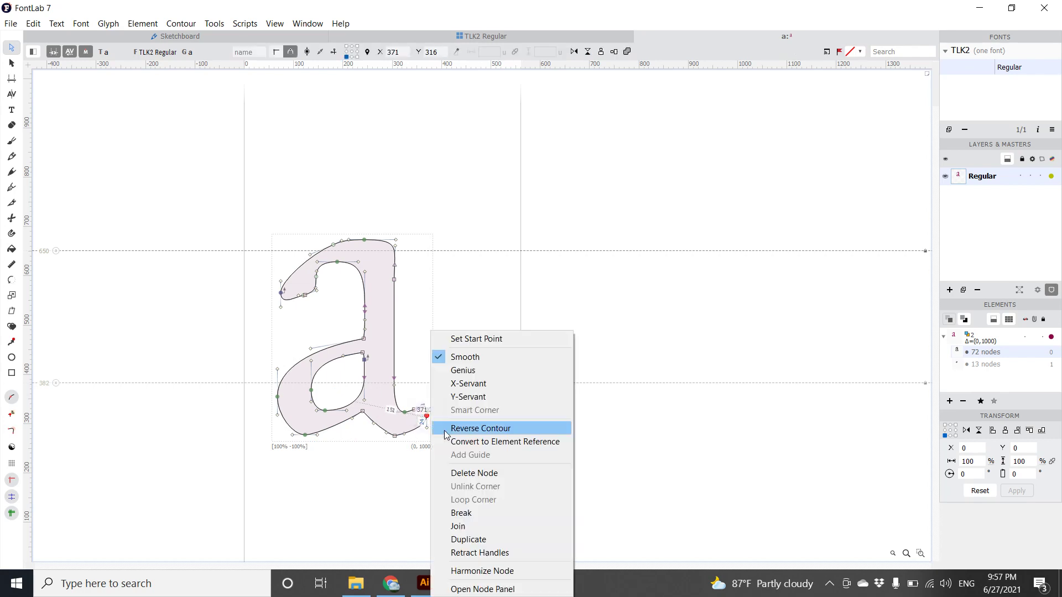
pyautogui.click(468, 526)
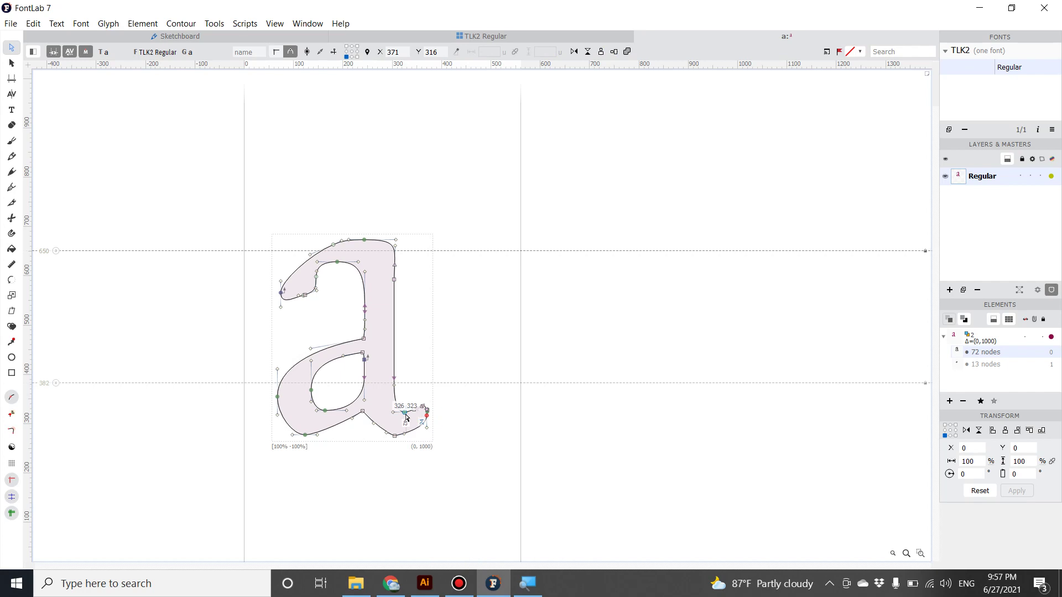
pyautogui.click(499, 427)
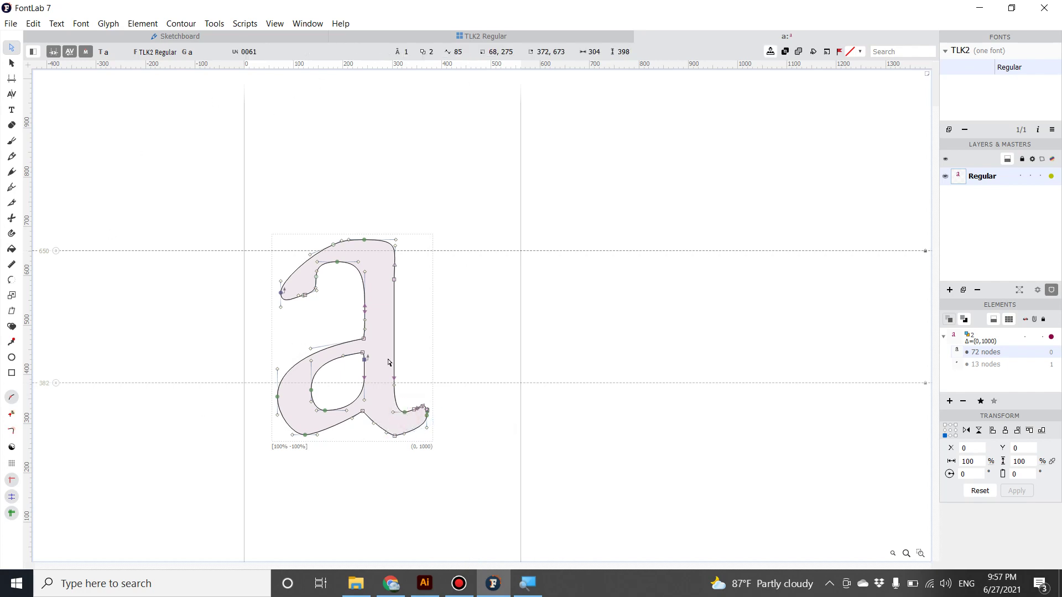
# - Close the a's glyph window and select the c, d, b and a cells one by one in the font overview, ending on a
pyautogui.click(638, 36)
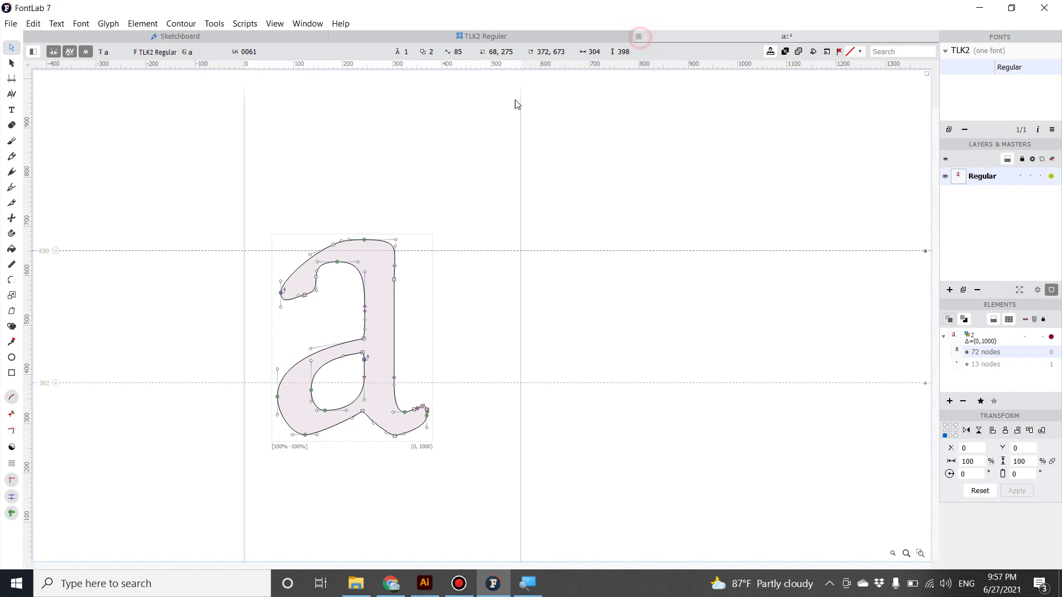
pyautogui.click(499, 232)
pyautogui.click(553, 235)
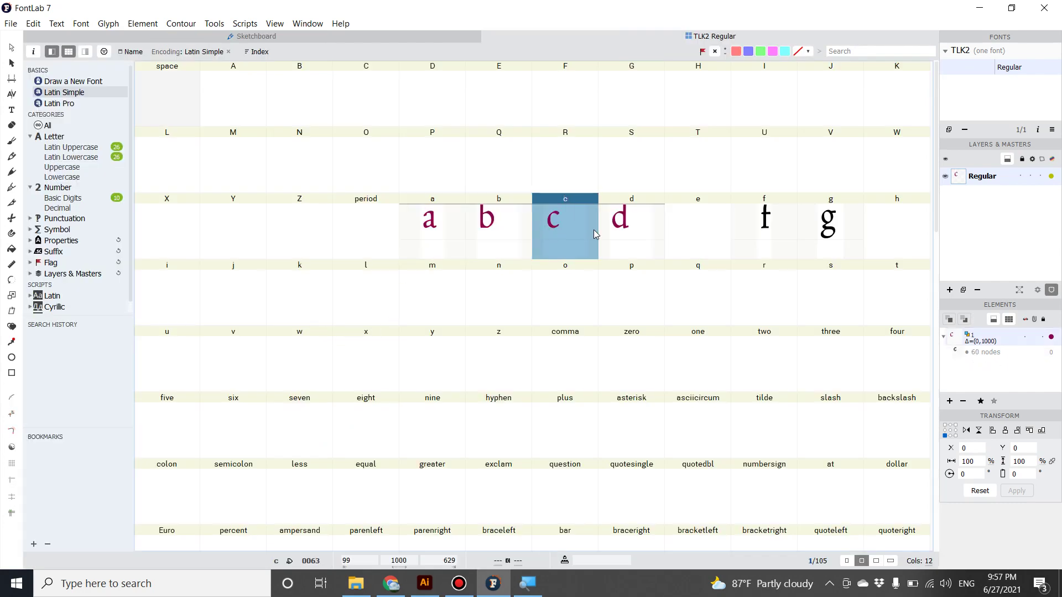
pyautogui.click(621, 233)
pyautogui.click(542, 223)
pyautogui.click(486, 236)
pyautogui.click(434, 225)
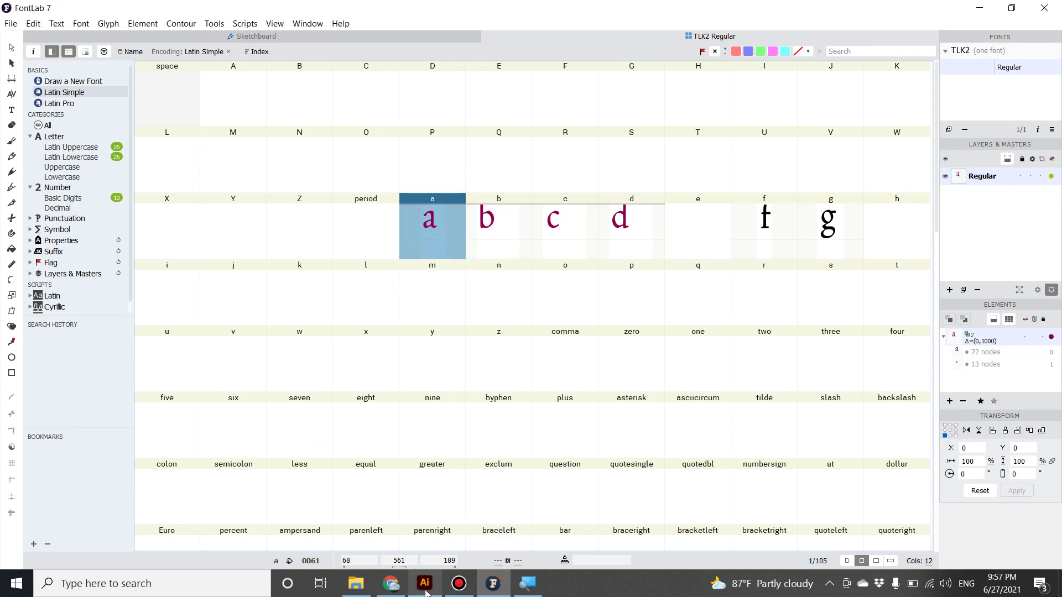
pyautogui.click(422, 239)
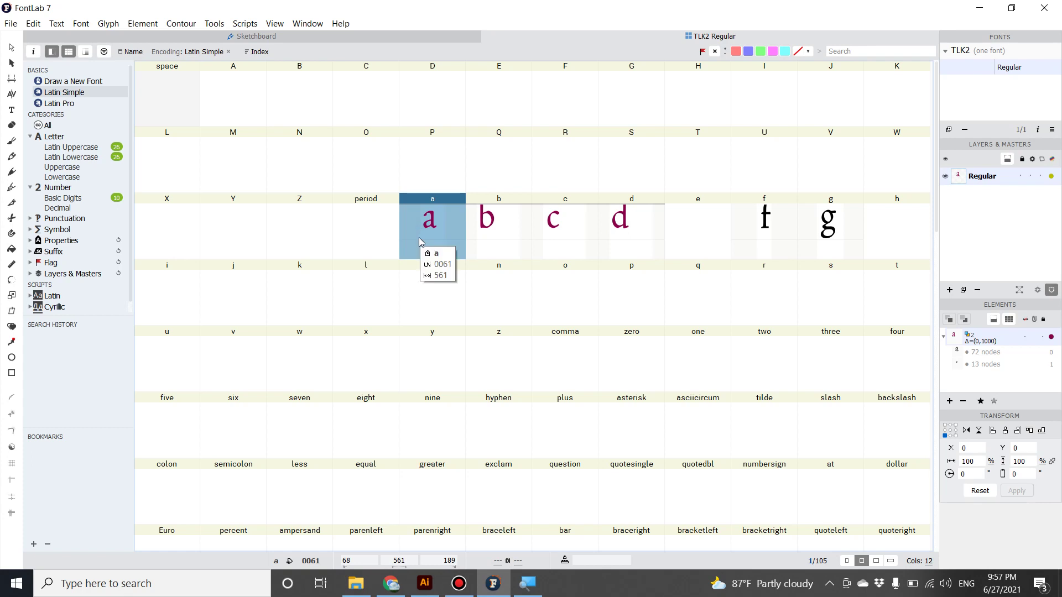
# - Reset the panel layout to the Default workspace
pyautogui.click(308, 25)
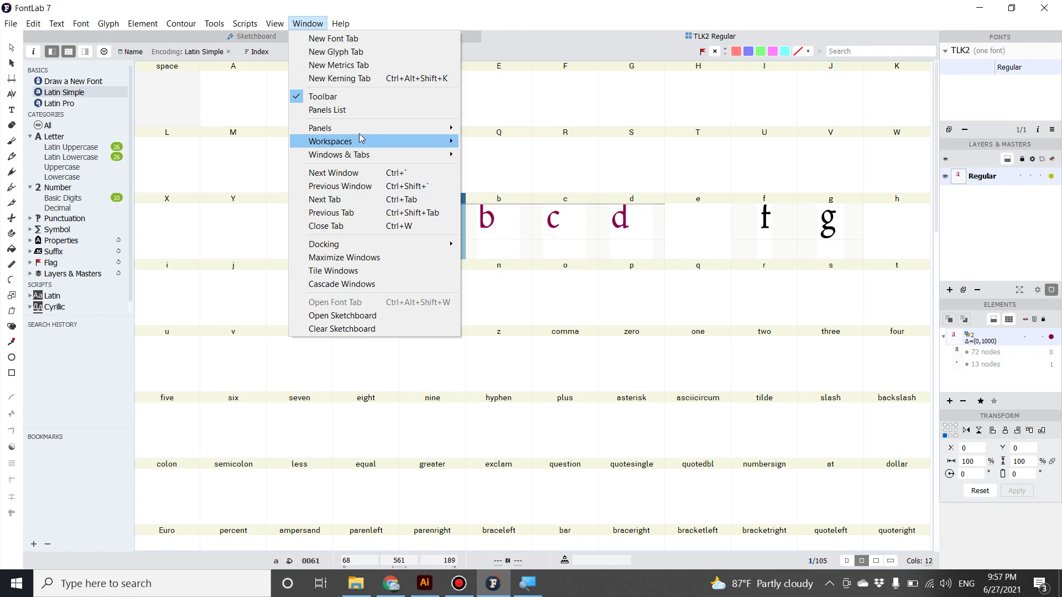
pyautogui.moveTo(360, 137)
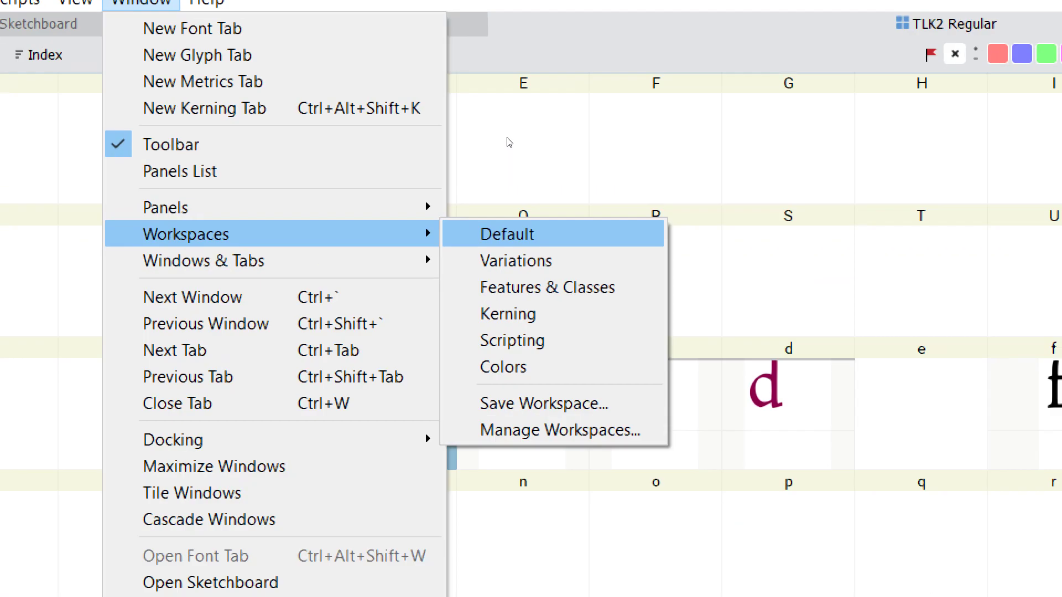
pyautogui.click(509, 143)
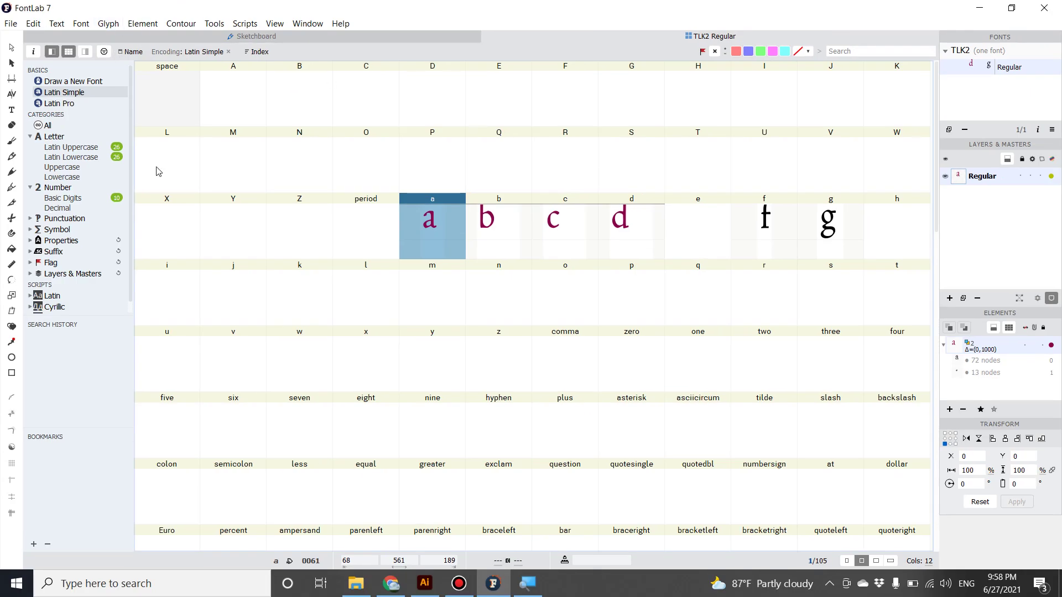
pyautogui.click(294, 26)
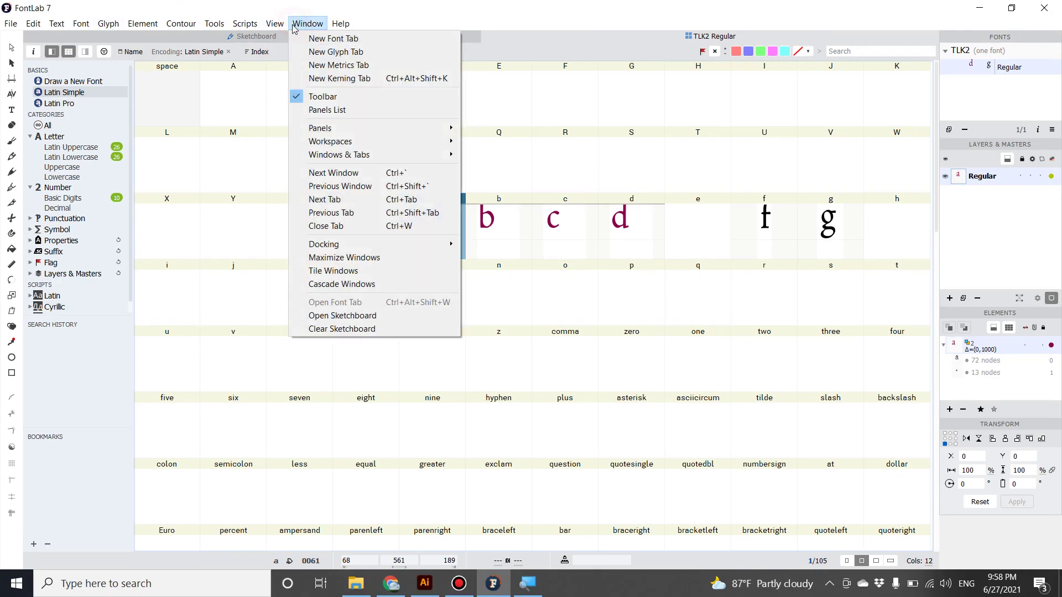
pyautogui.moveTo(243, 23)
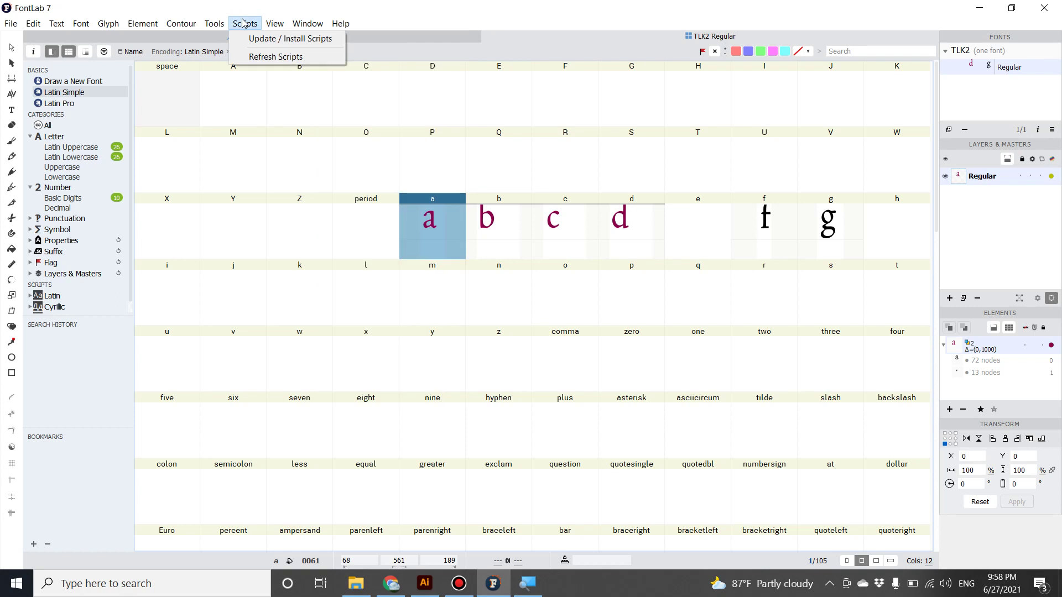
pyautogui.moveTo(307, 24)
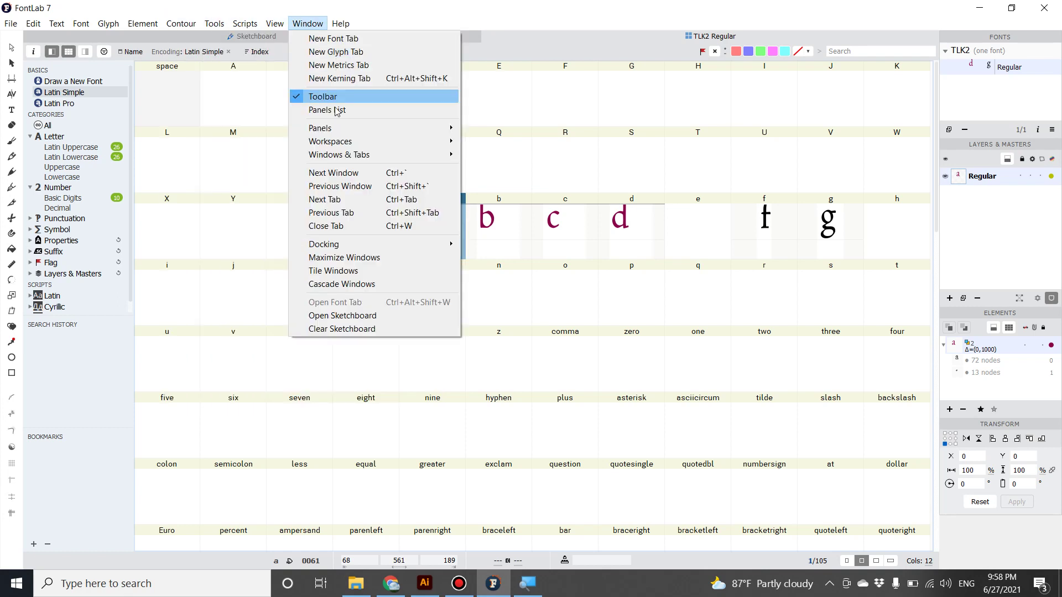
pyautogui.moveTo(360, 142)
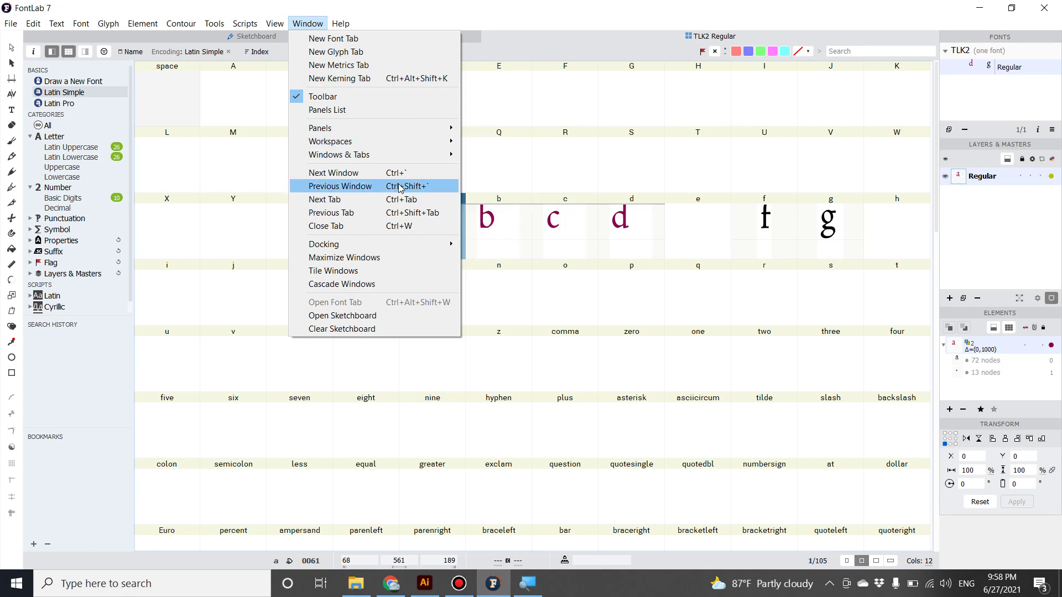
pyautogui.click(597, 288)
pyautogui.click(518, 247)
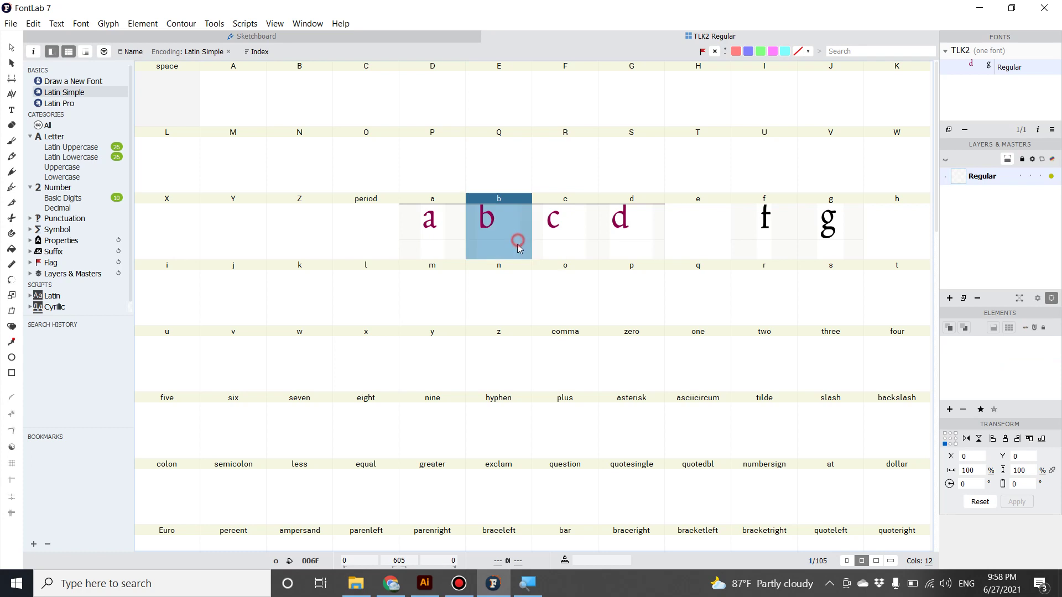